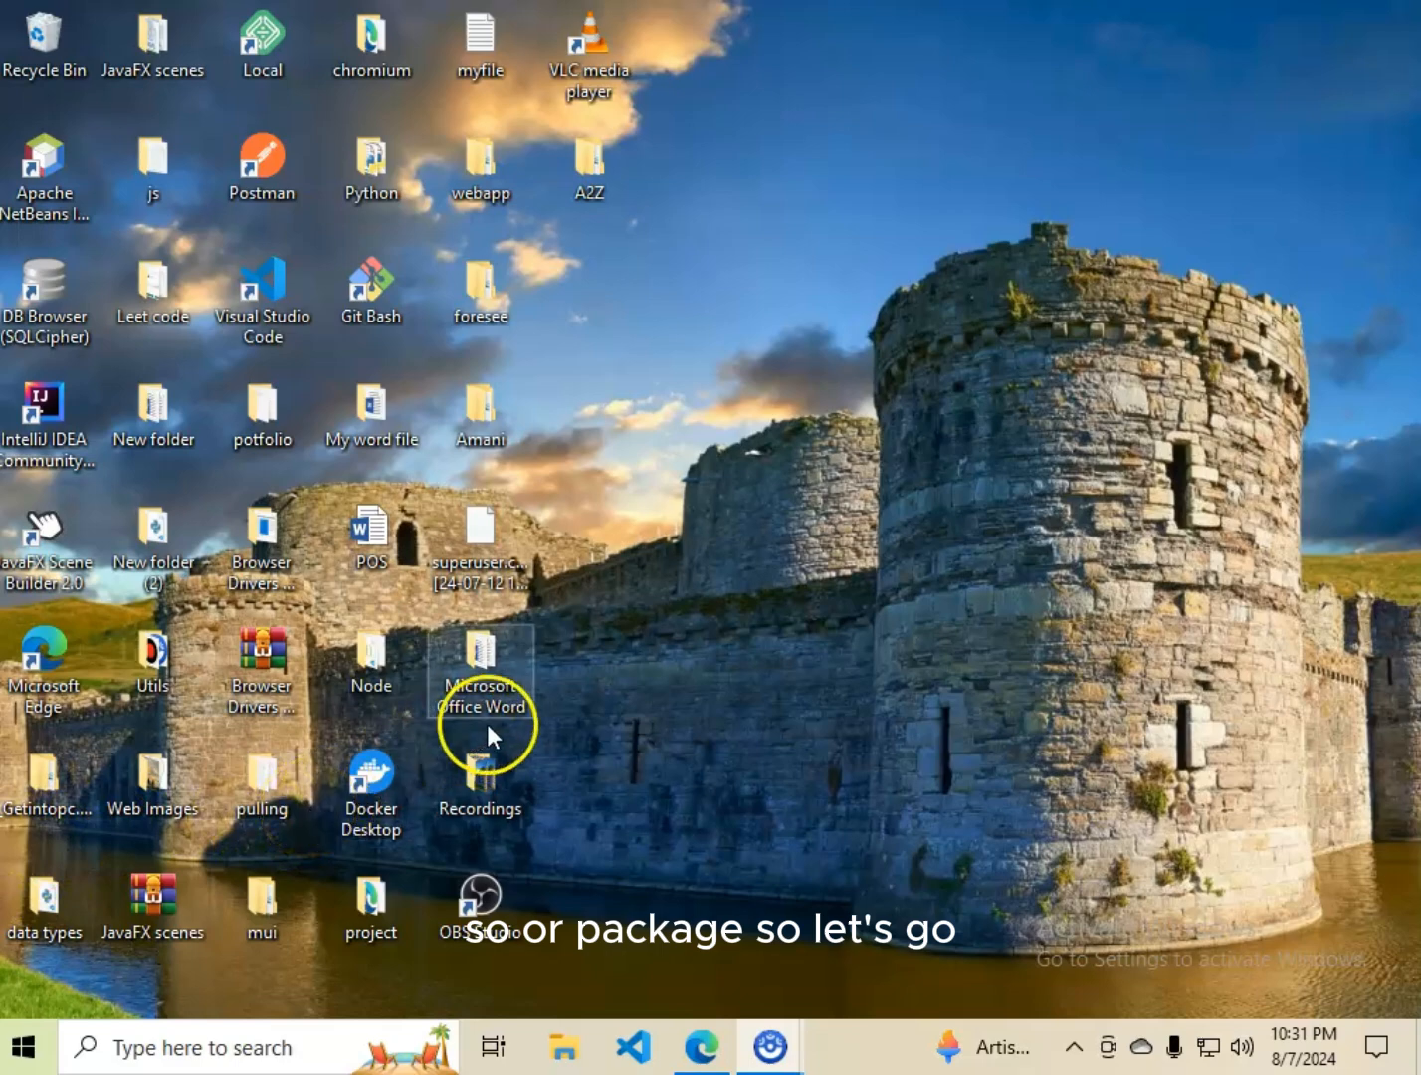
Open the "Home tab" document from the desktop's Microsoft Office Word folder and dismiss the activation wizard.
double_click(470, 677)
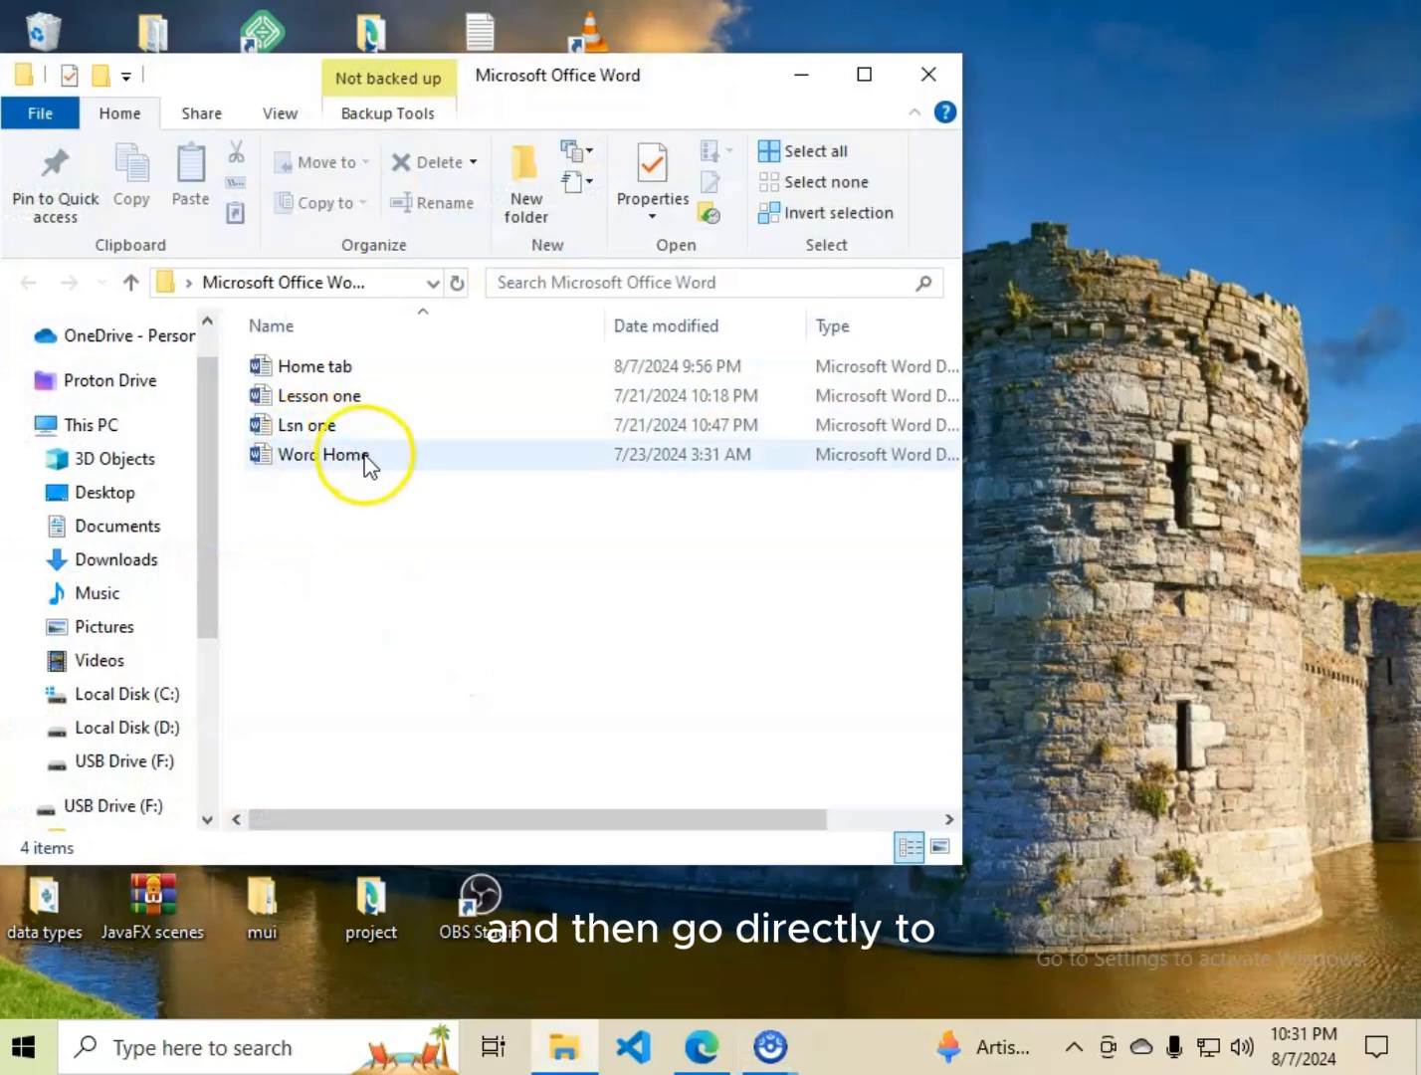
double_click(379, 370)
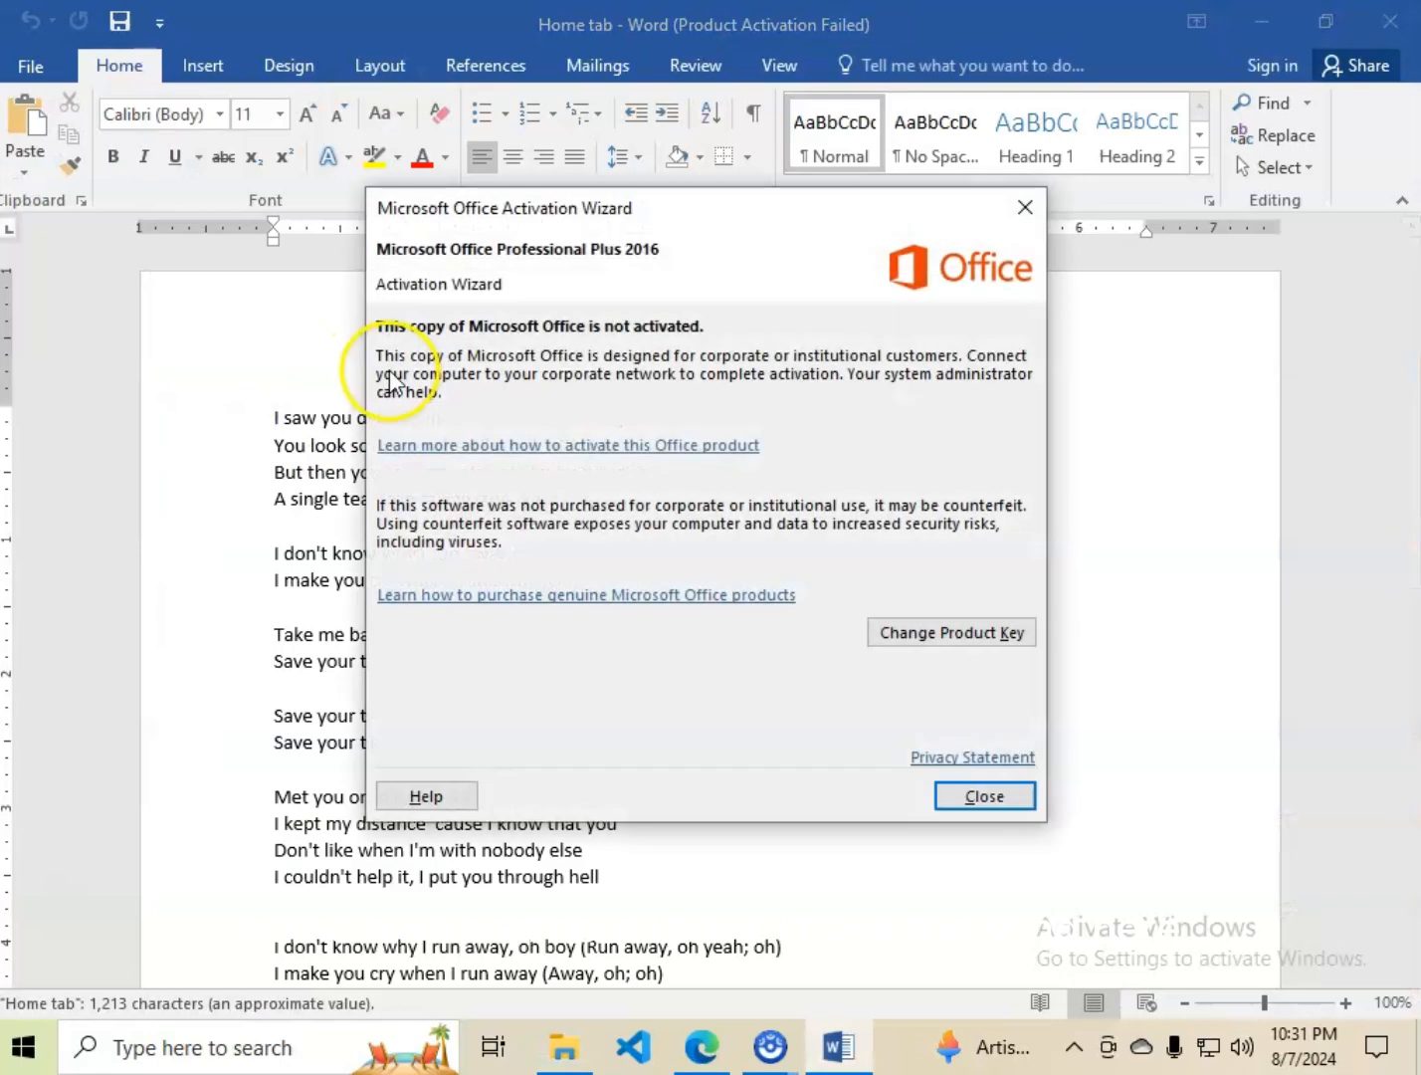
left_click(1047, 206)
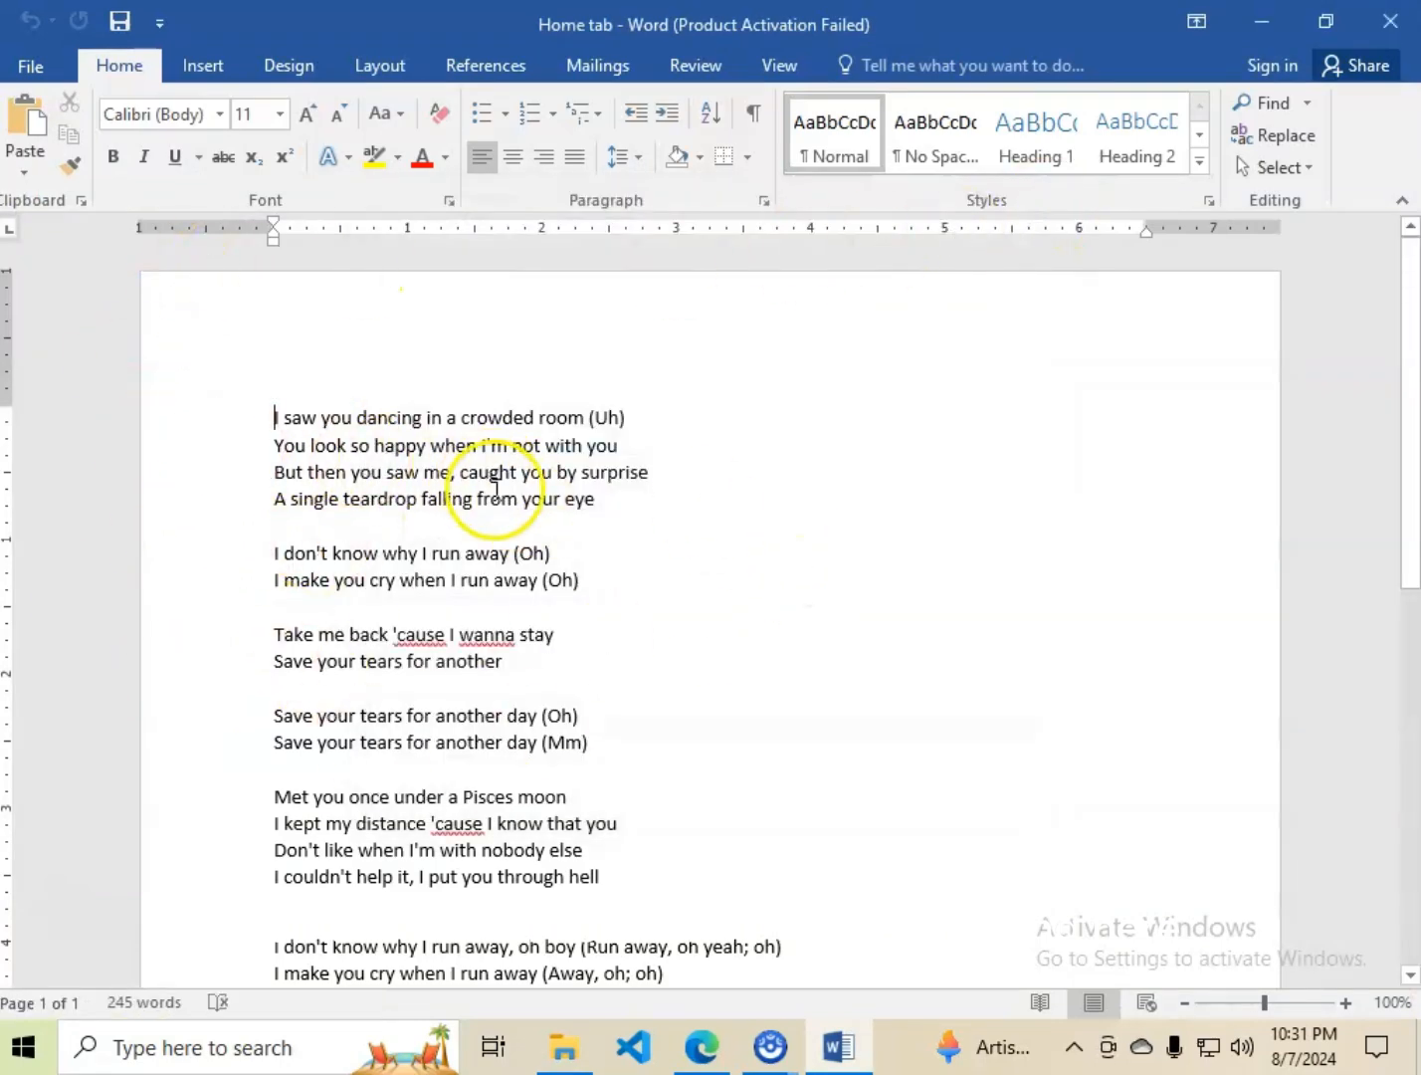
Insert an empty line above the first lyric line, "I saw you dancing in a crowded room (Uh)".
scroll(498, 621, "down", 9)
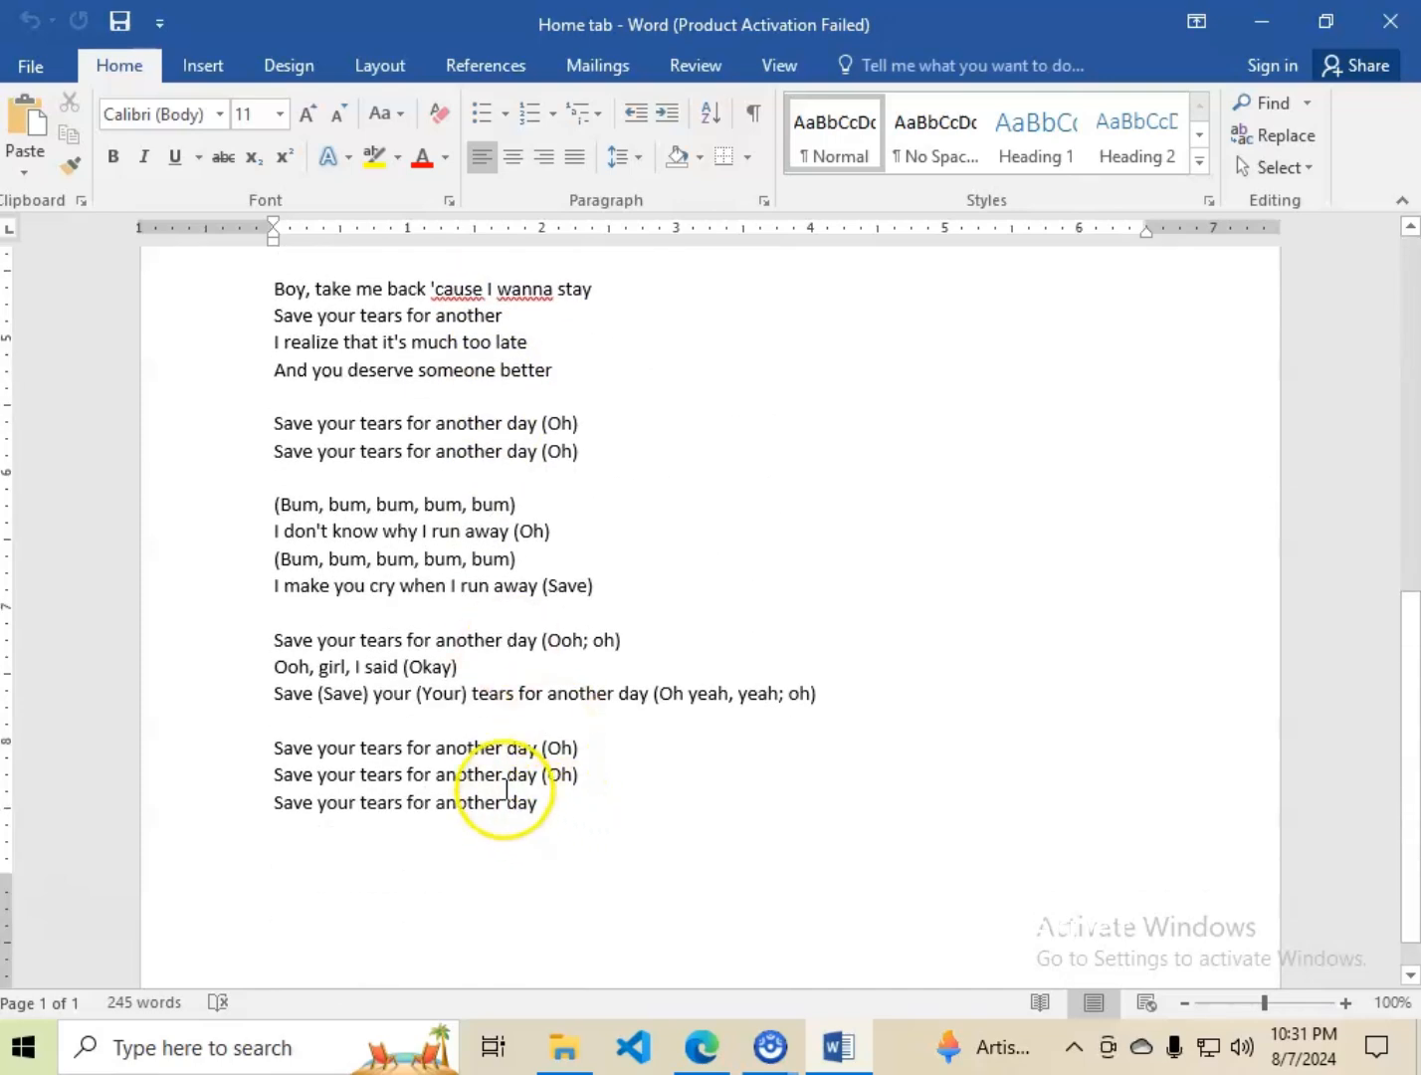
scroll(513, 742, "up", 4)
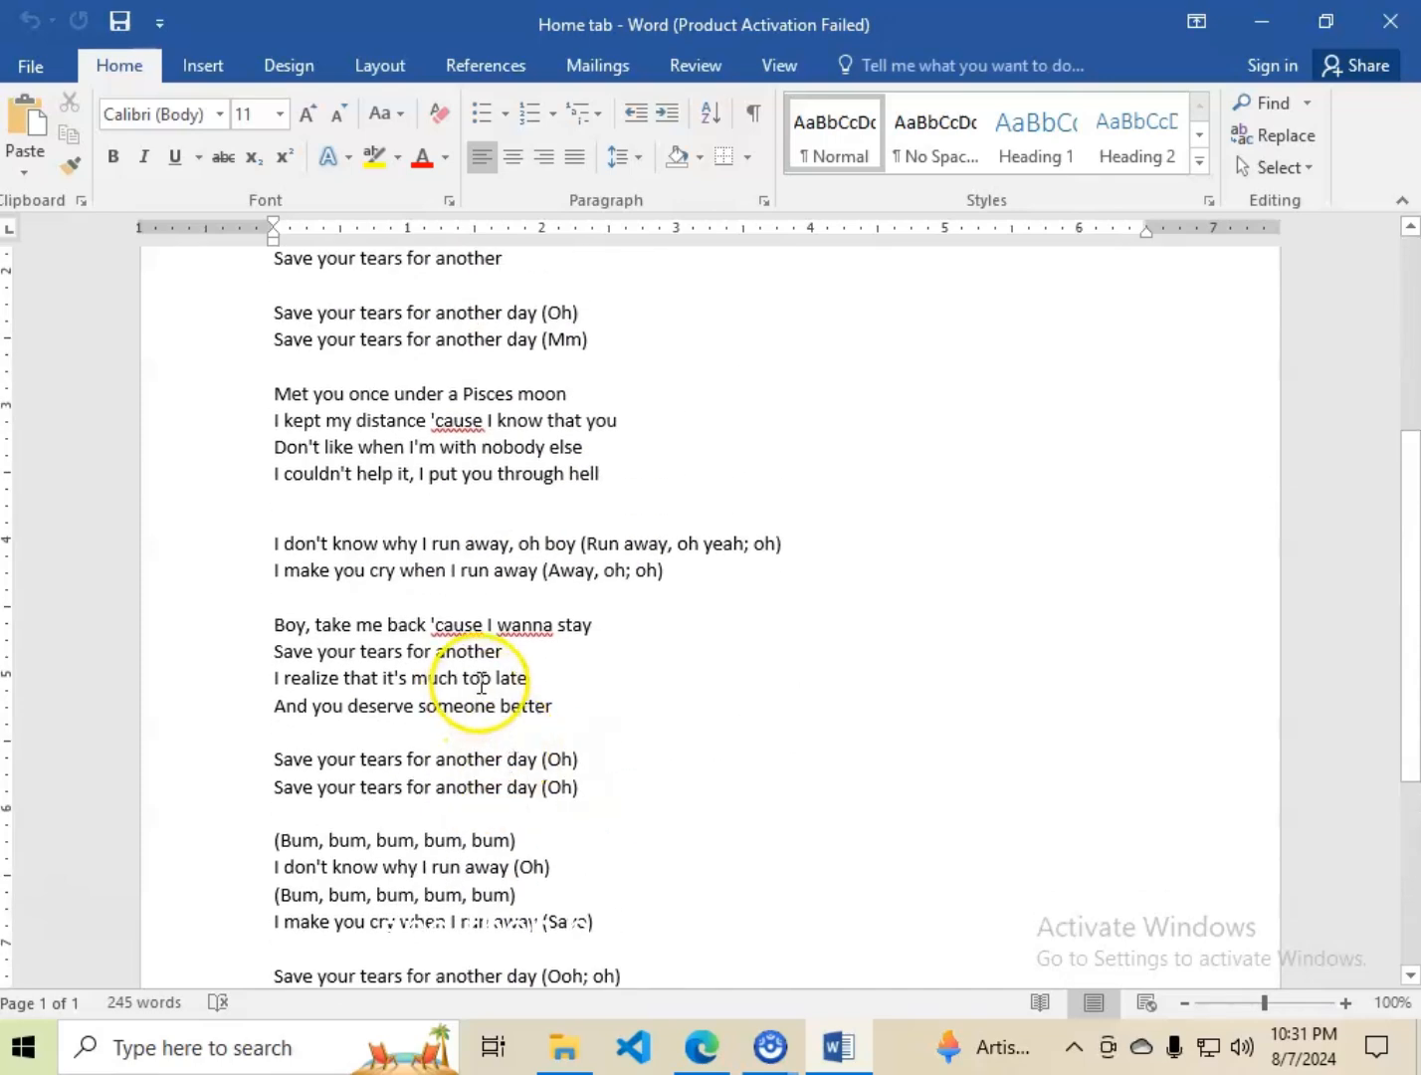
scroll(331, 549, "up", 4)
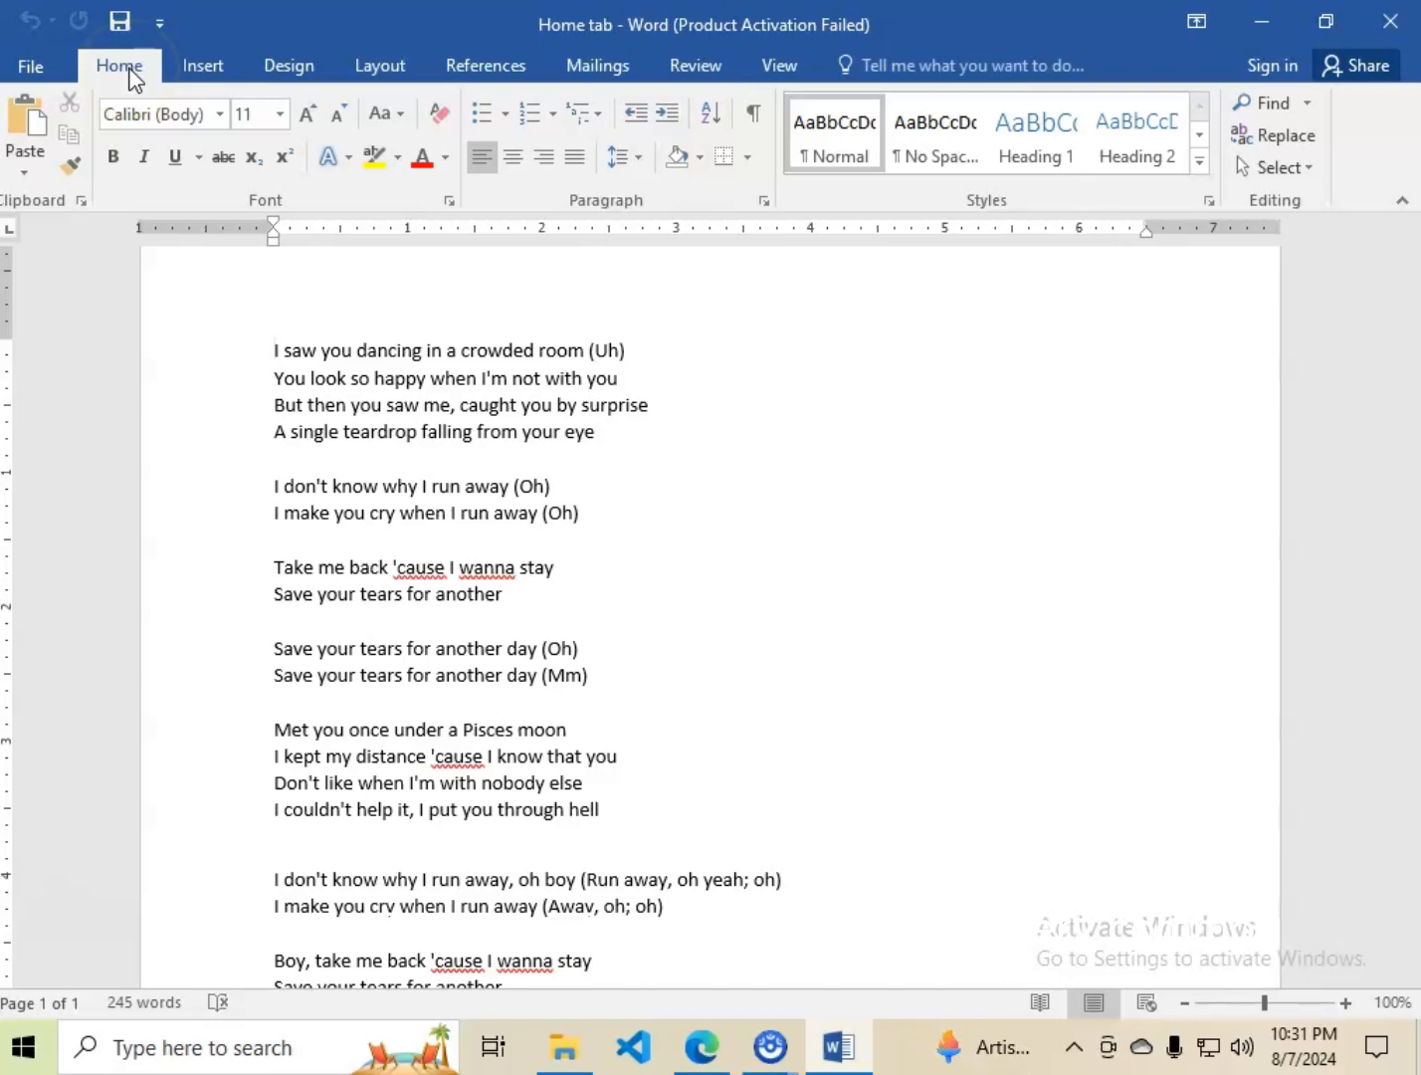
left_click(288, 320)
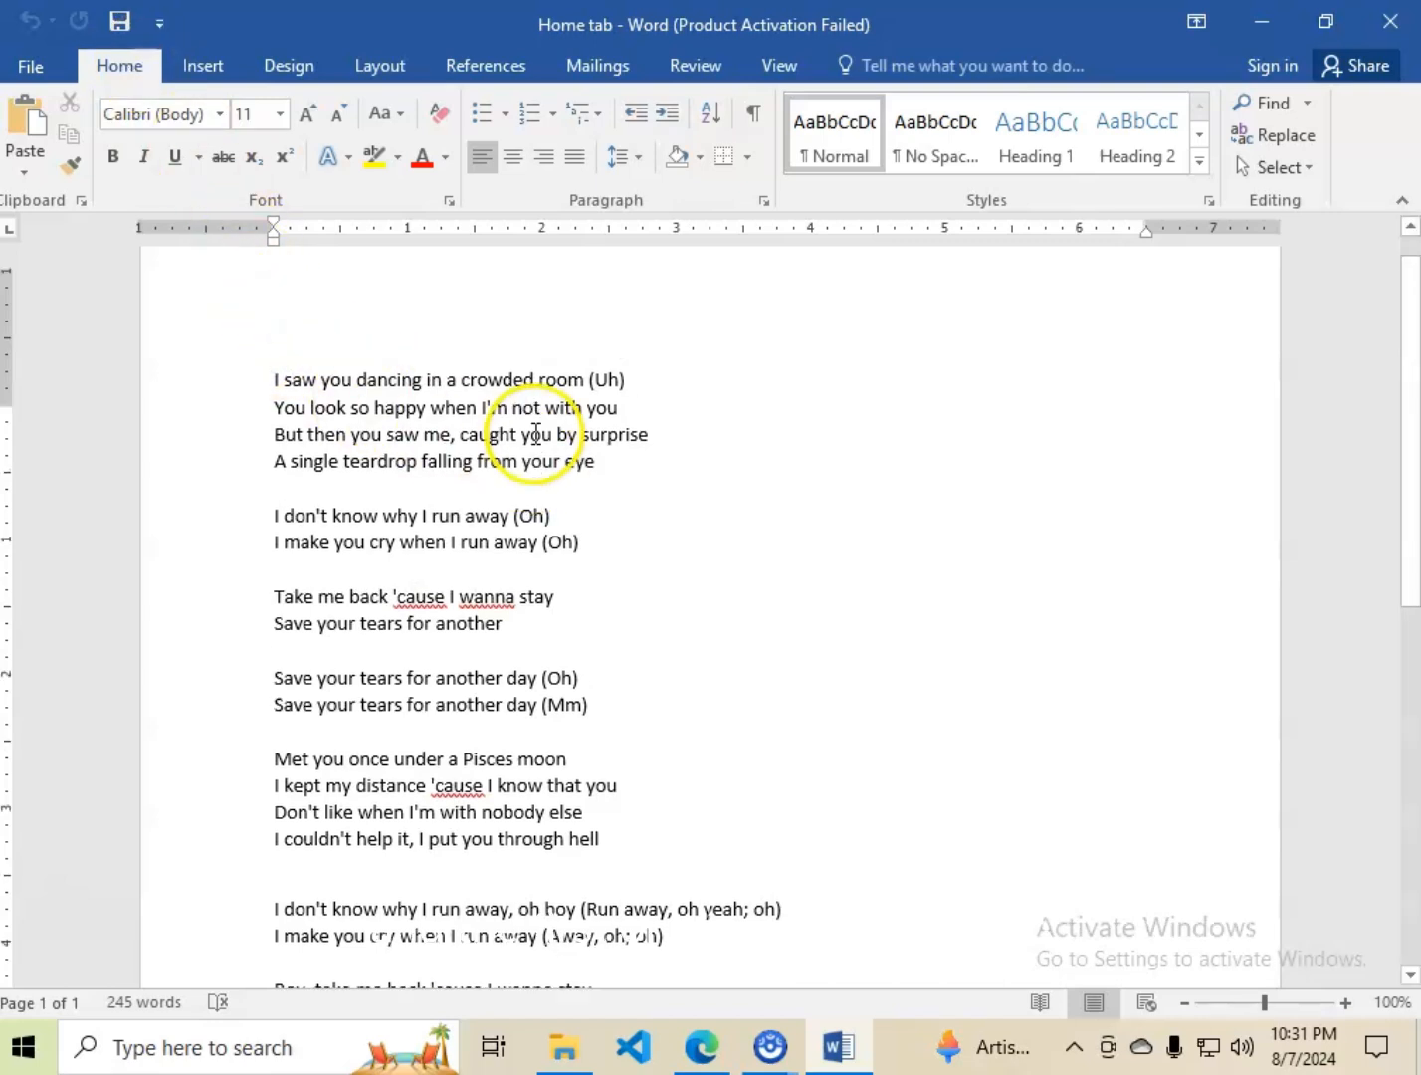
scroll(268, 377, "up", 2)
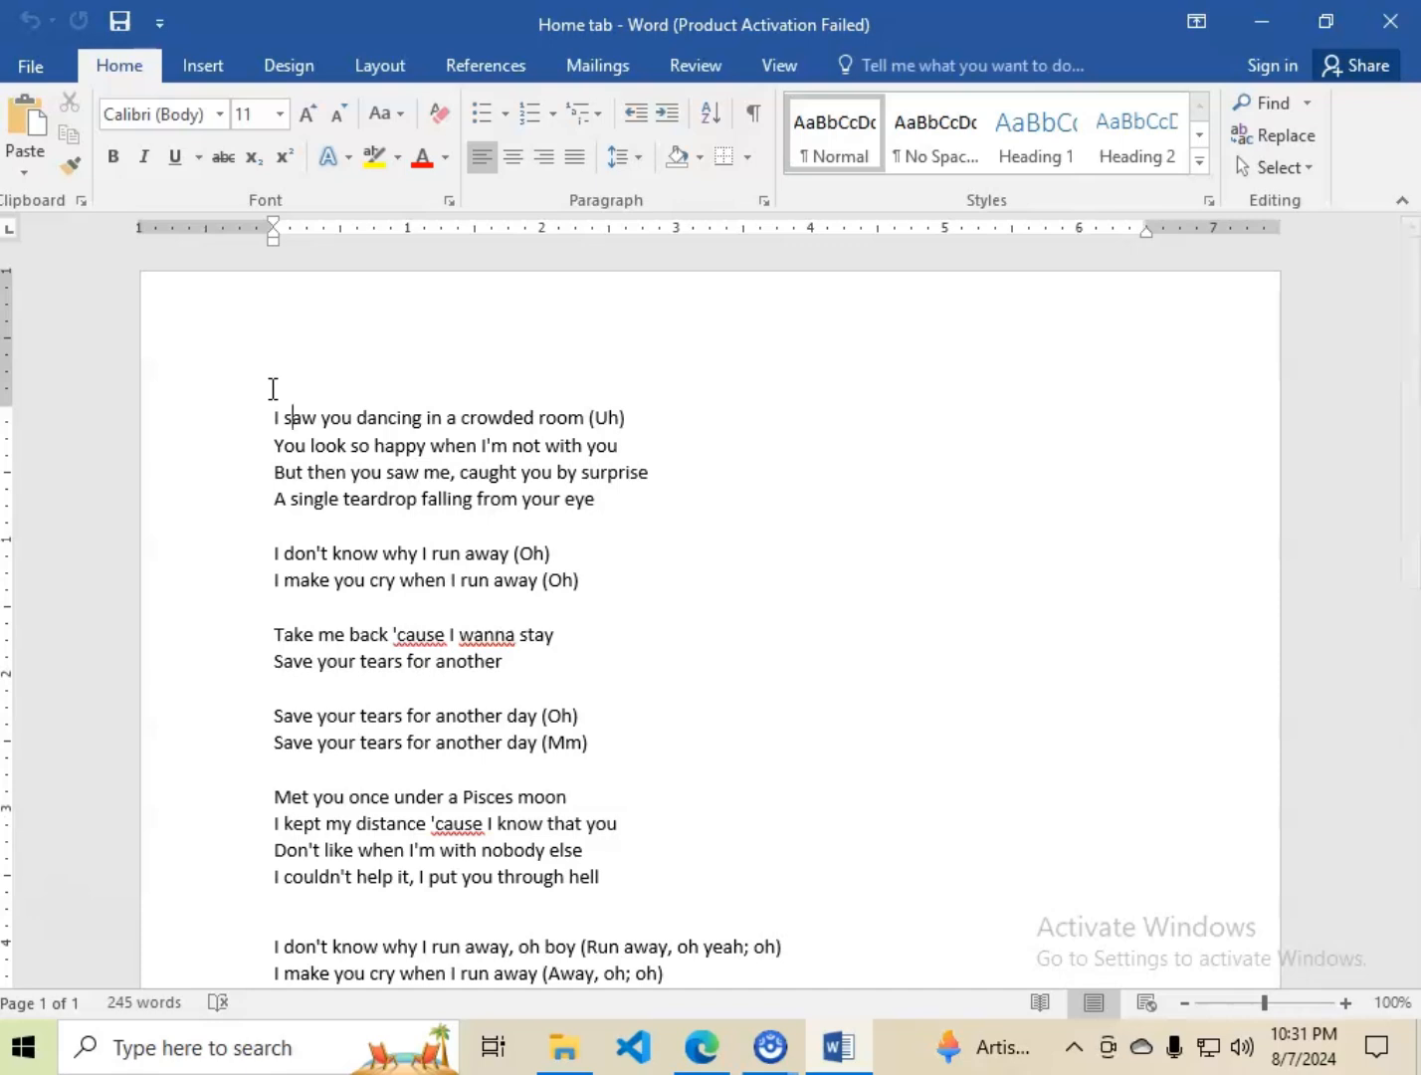
left_click(264, 388)
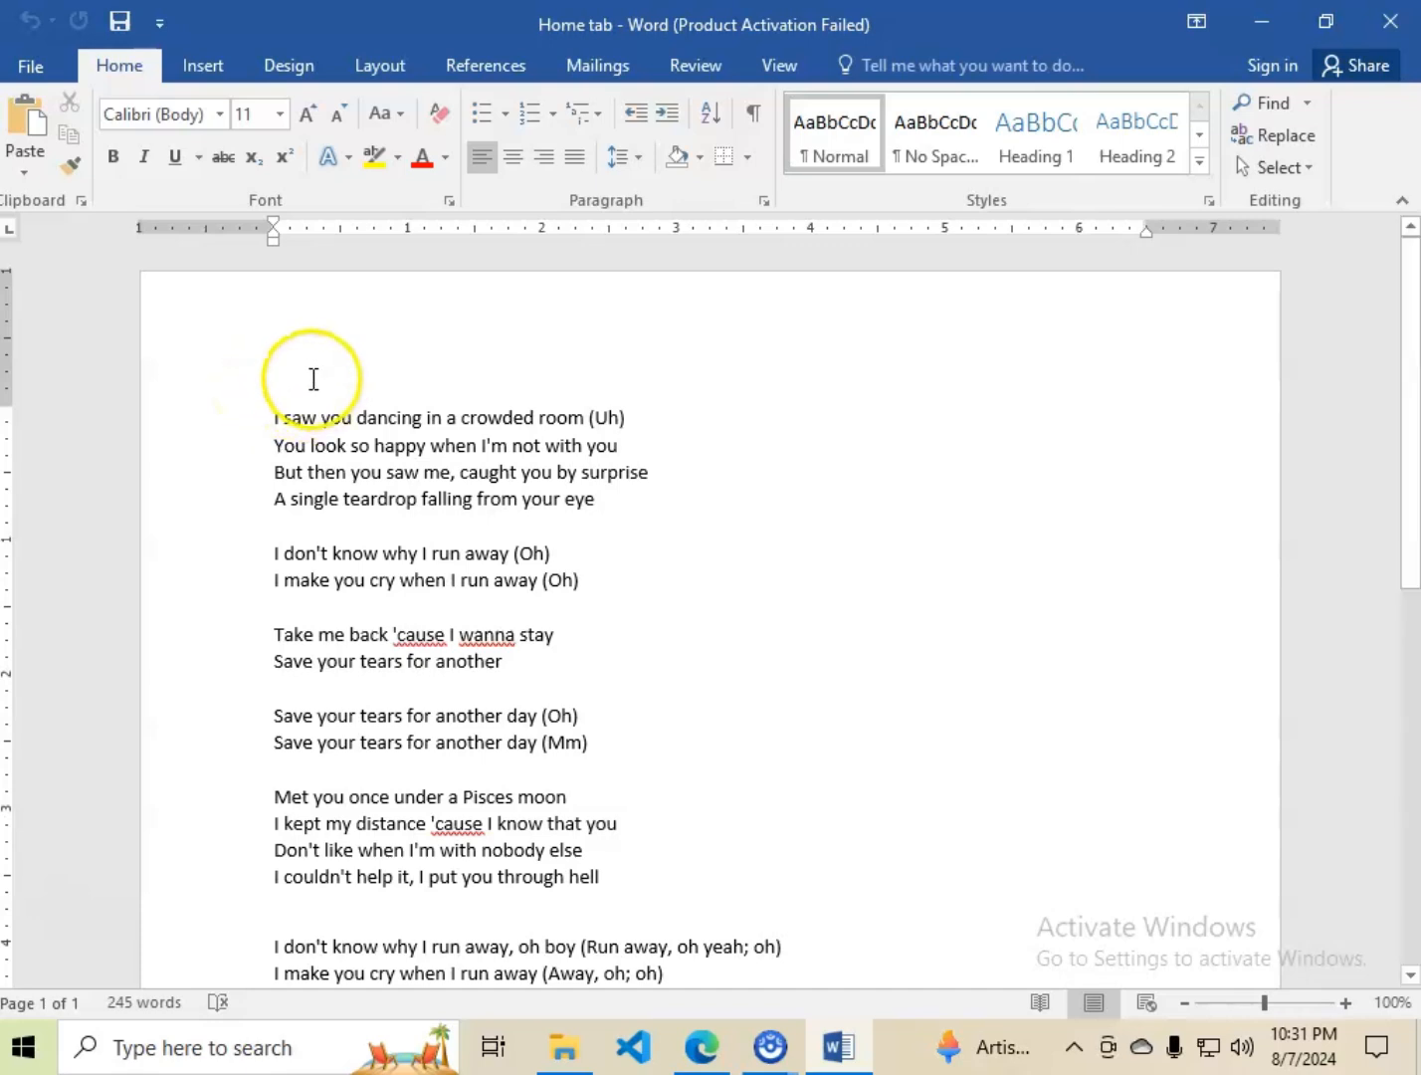
left_click(271, 407)
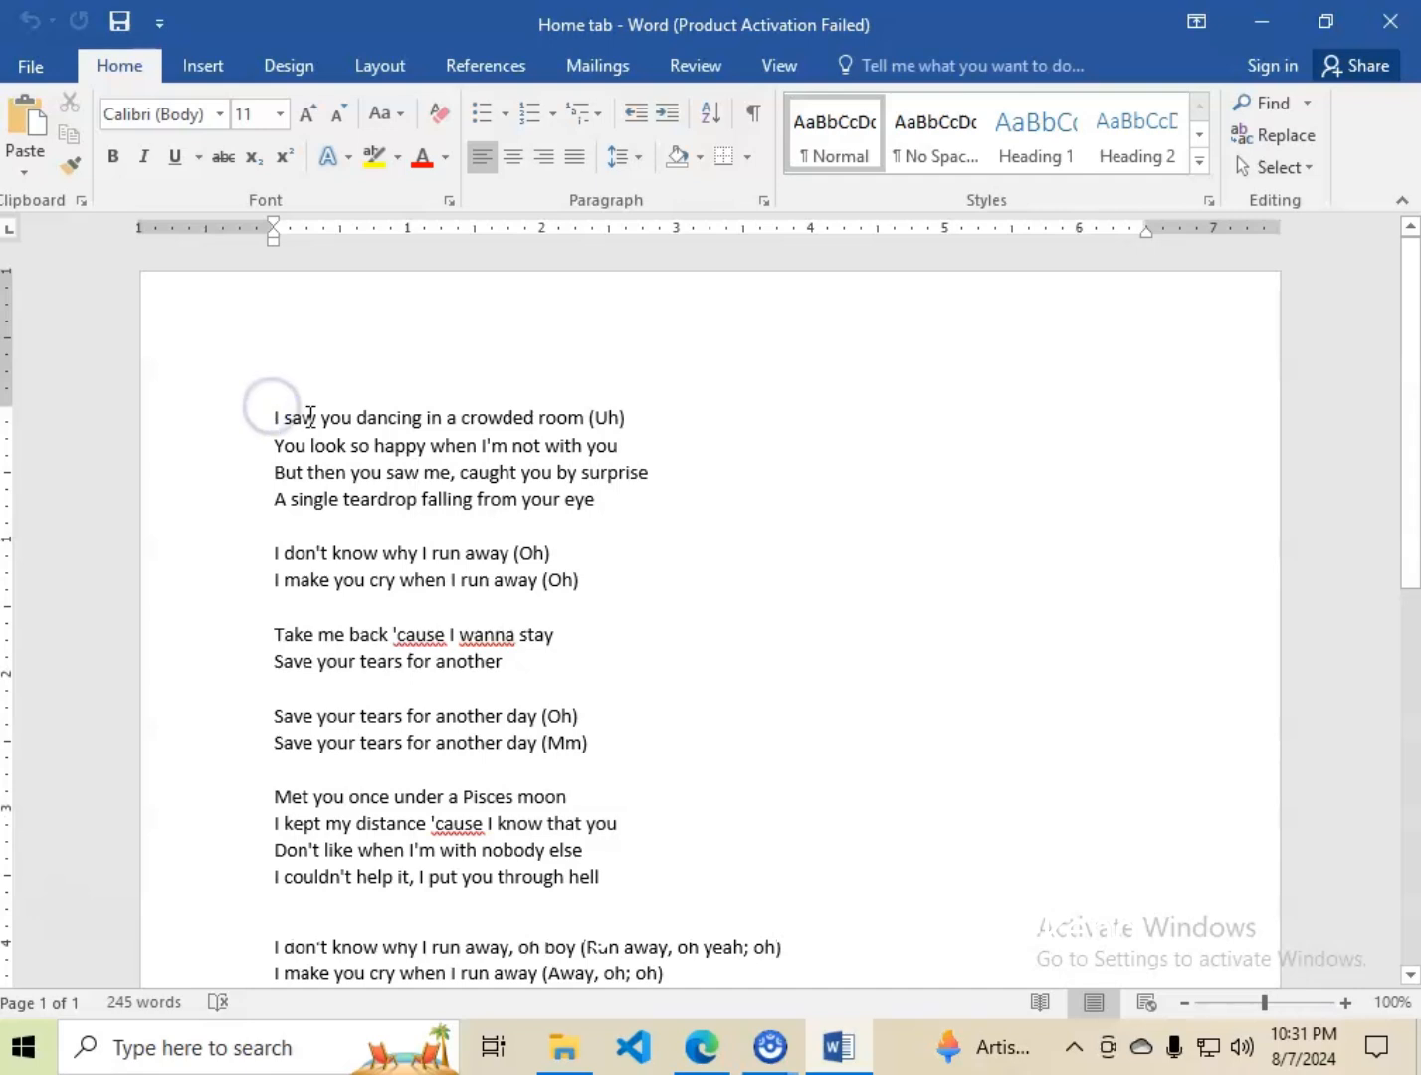
key("Return")
Enter the title "The Weeknd ft Ariana grande" on the empty line above the lyrics.
left_click(312, 418)
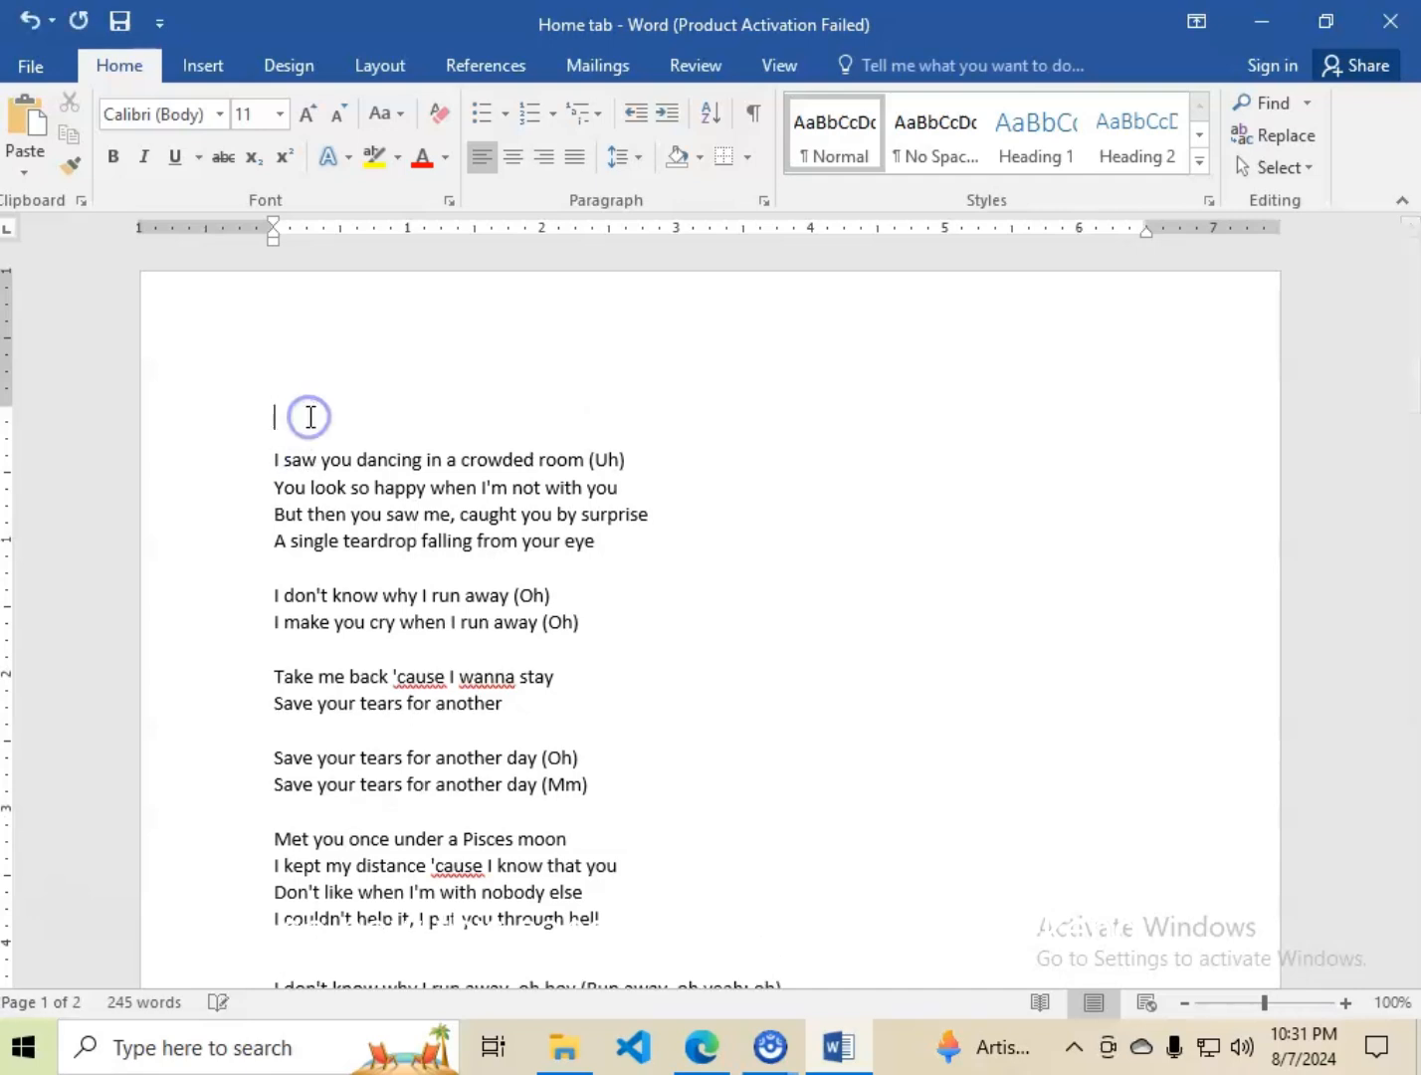
type("The")
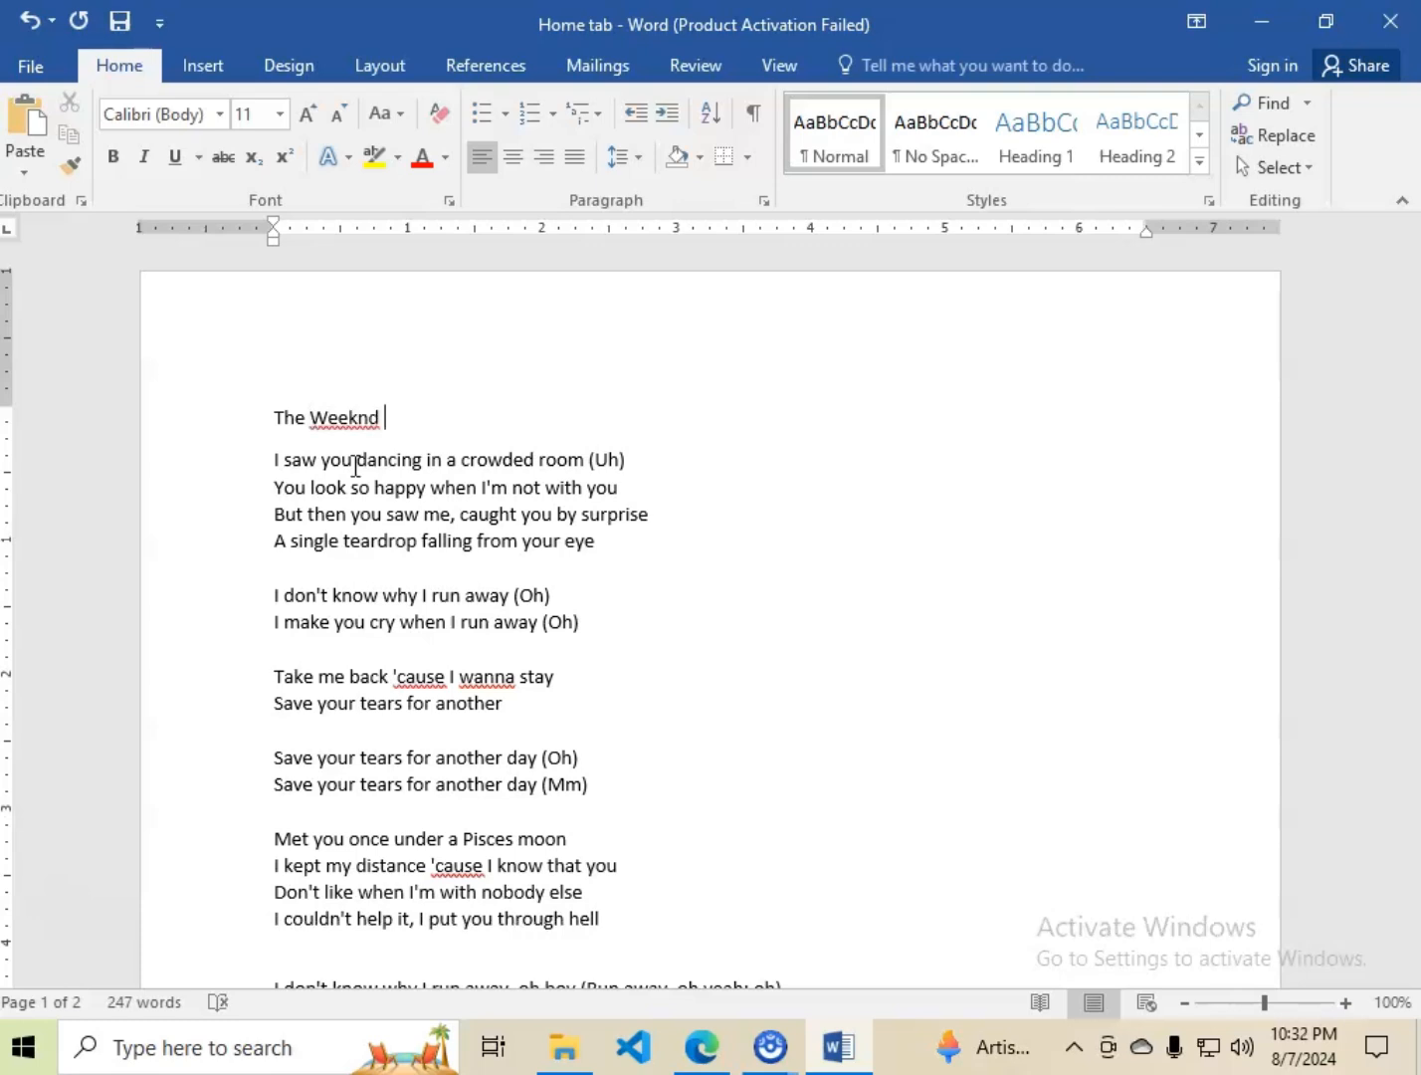
type("Weeknd ft Ariana gr")
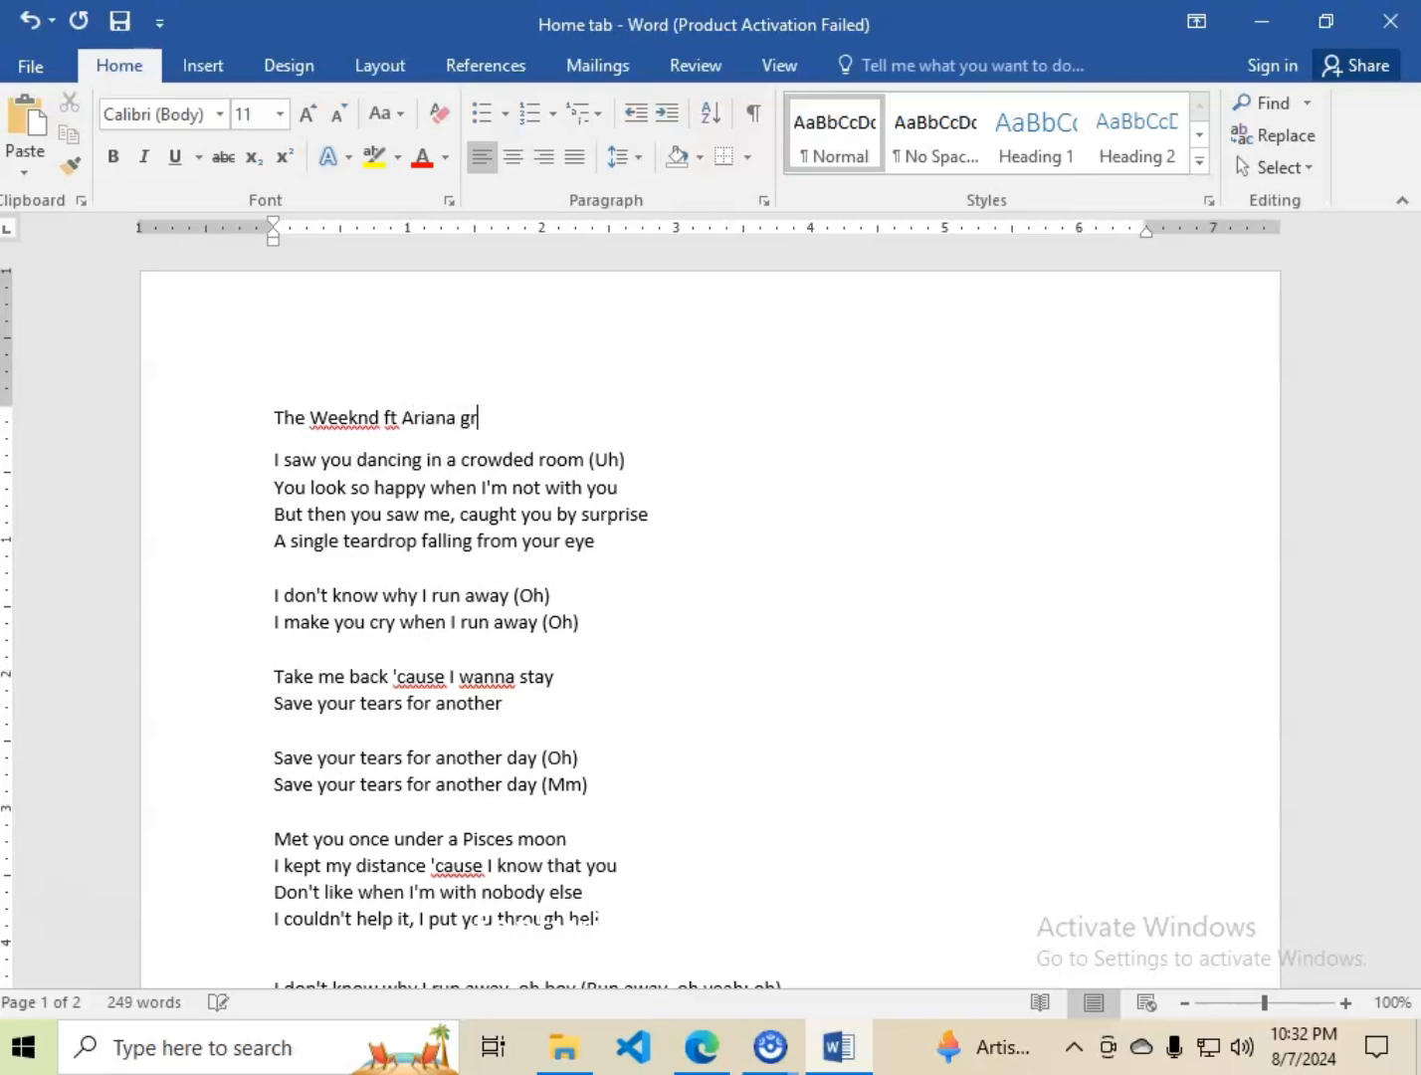
type("ande")
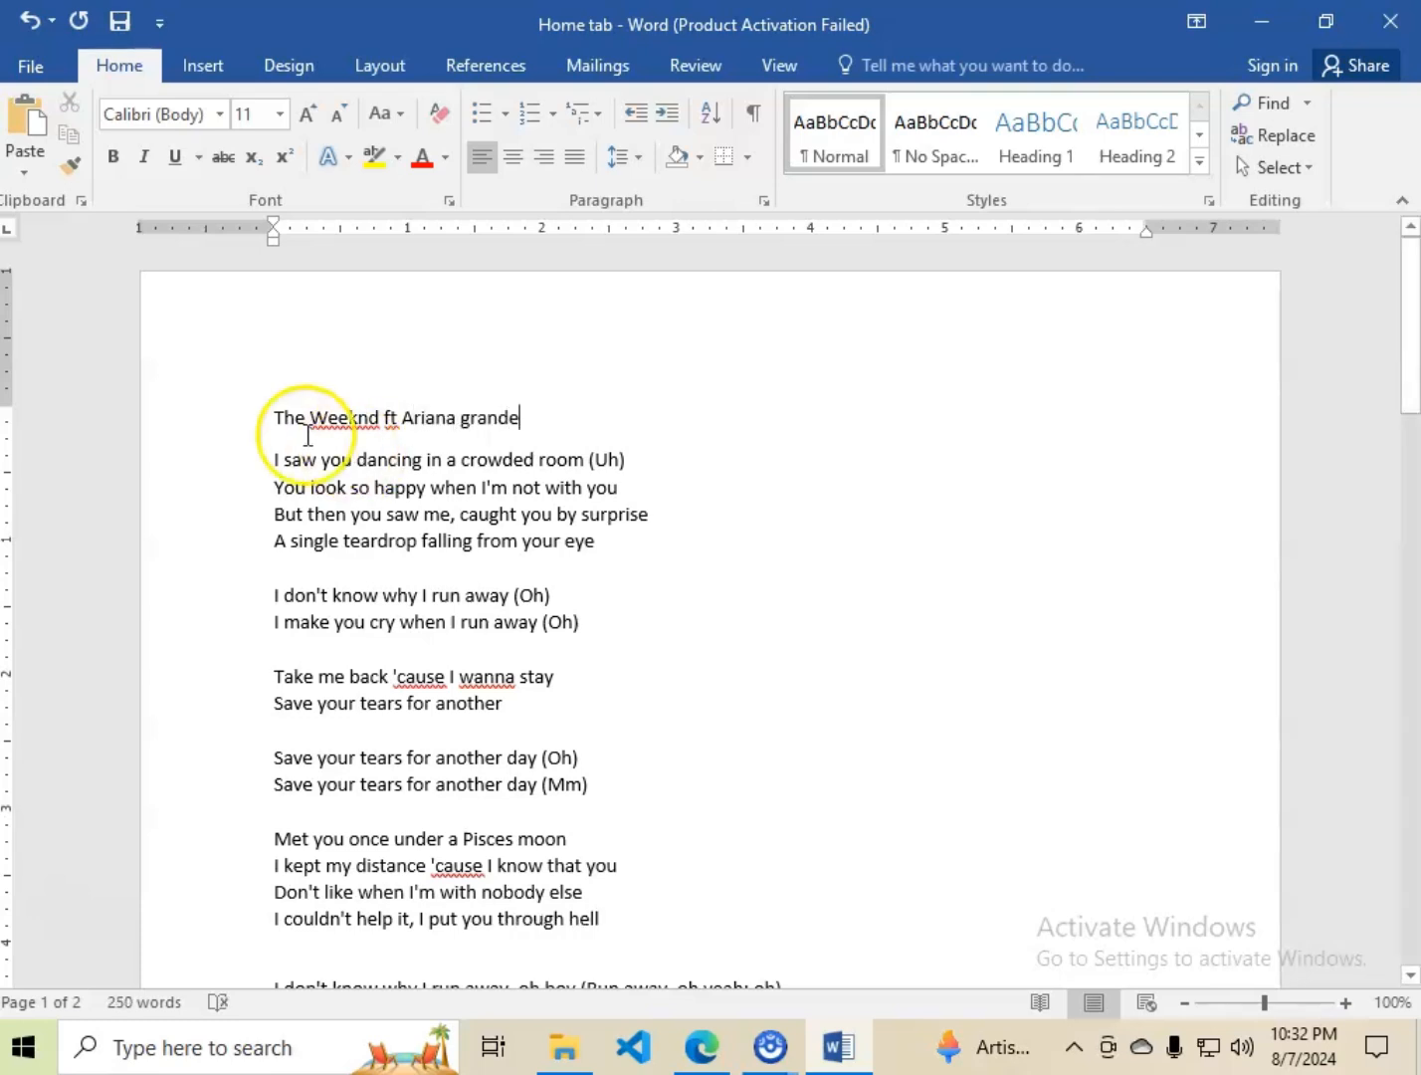
left_click(537, 415)
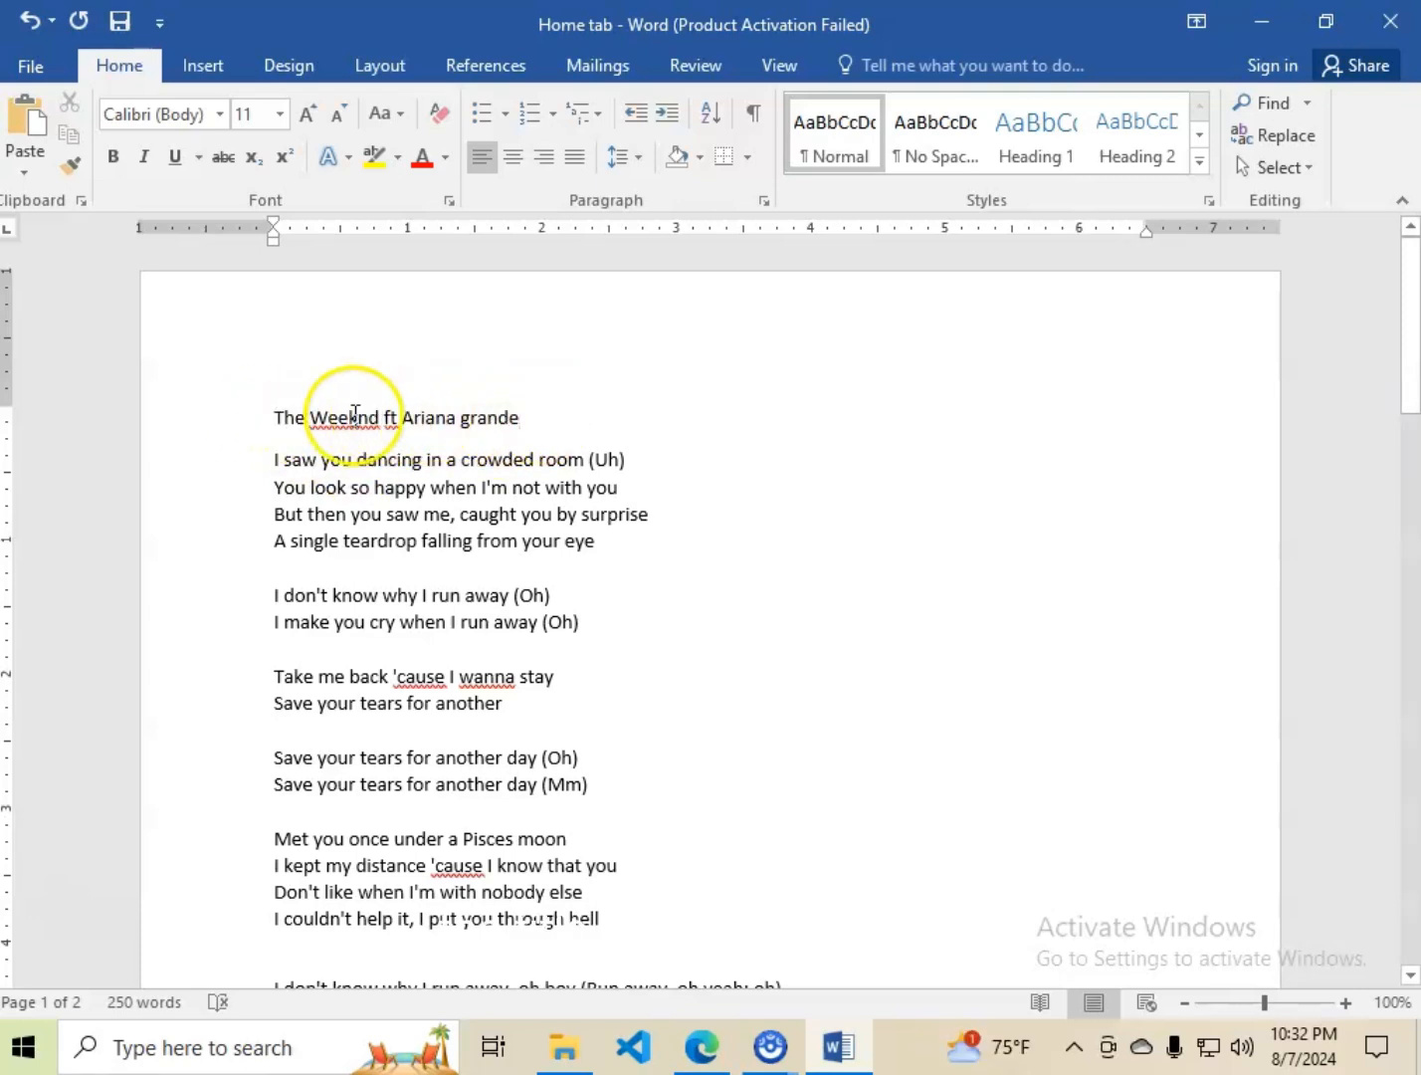
Make the title line above the lyrics bold and underlined.
left_click(274, 418)
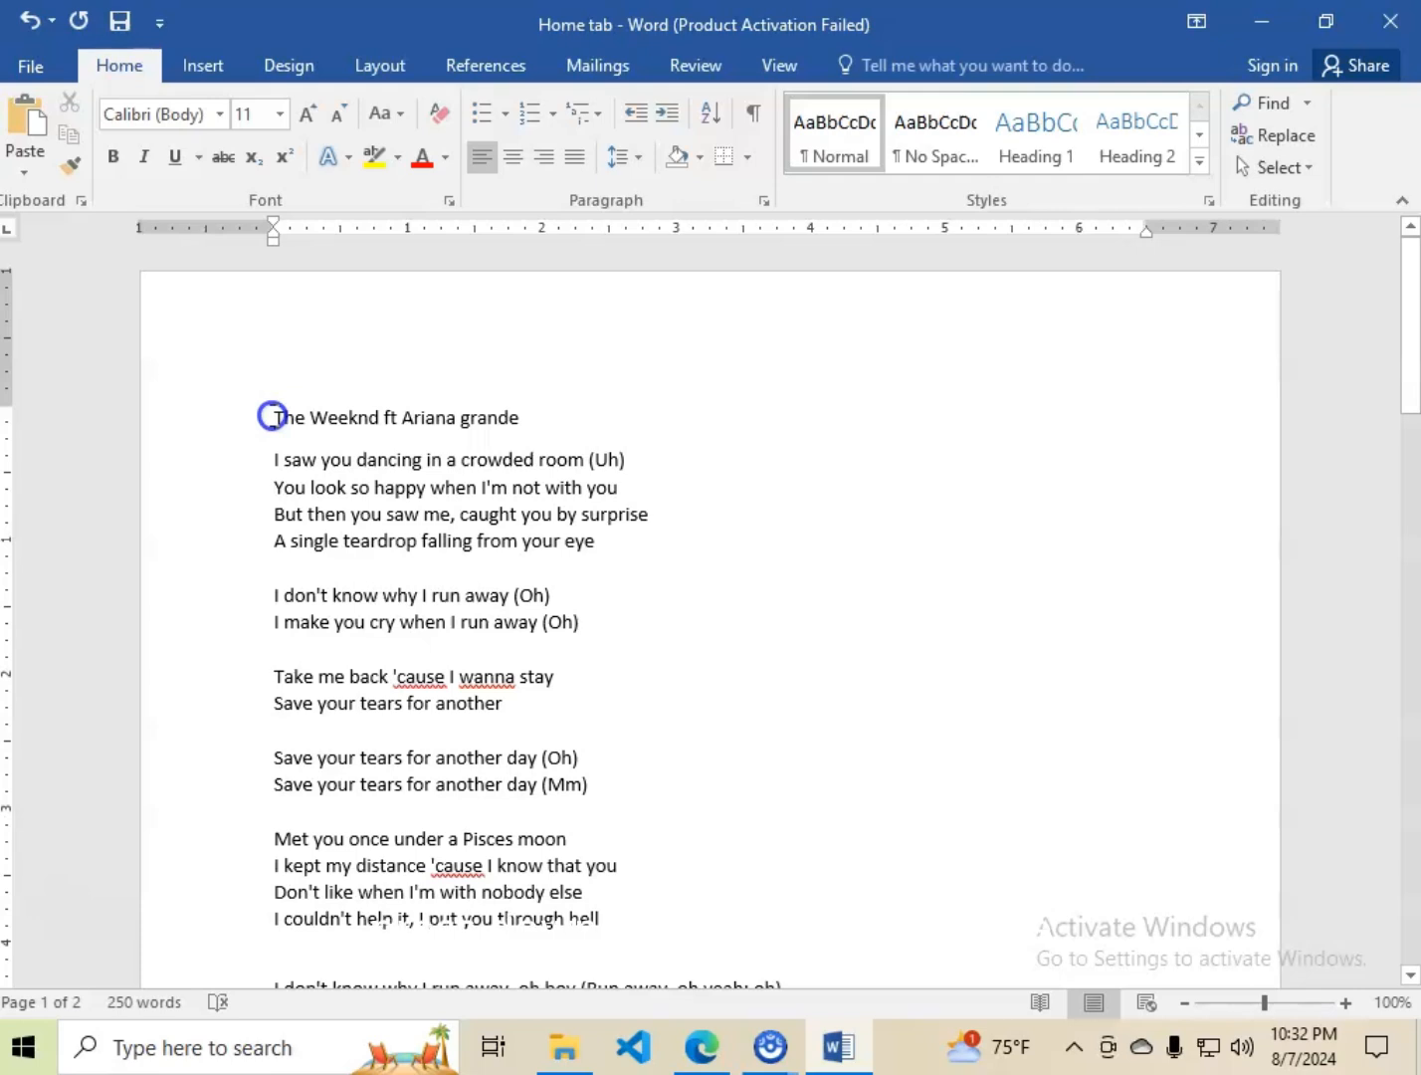
left_click_drag(272, 416, 507, 425)
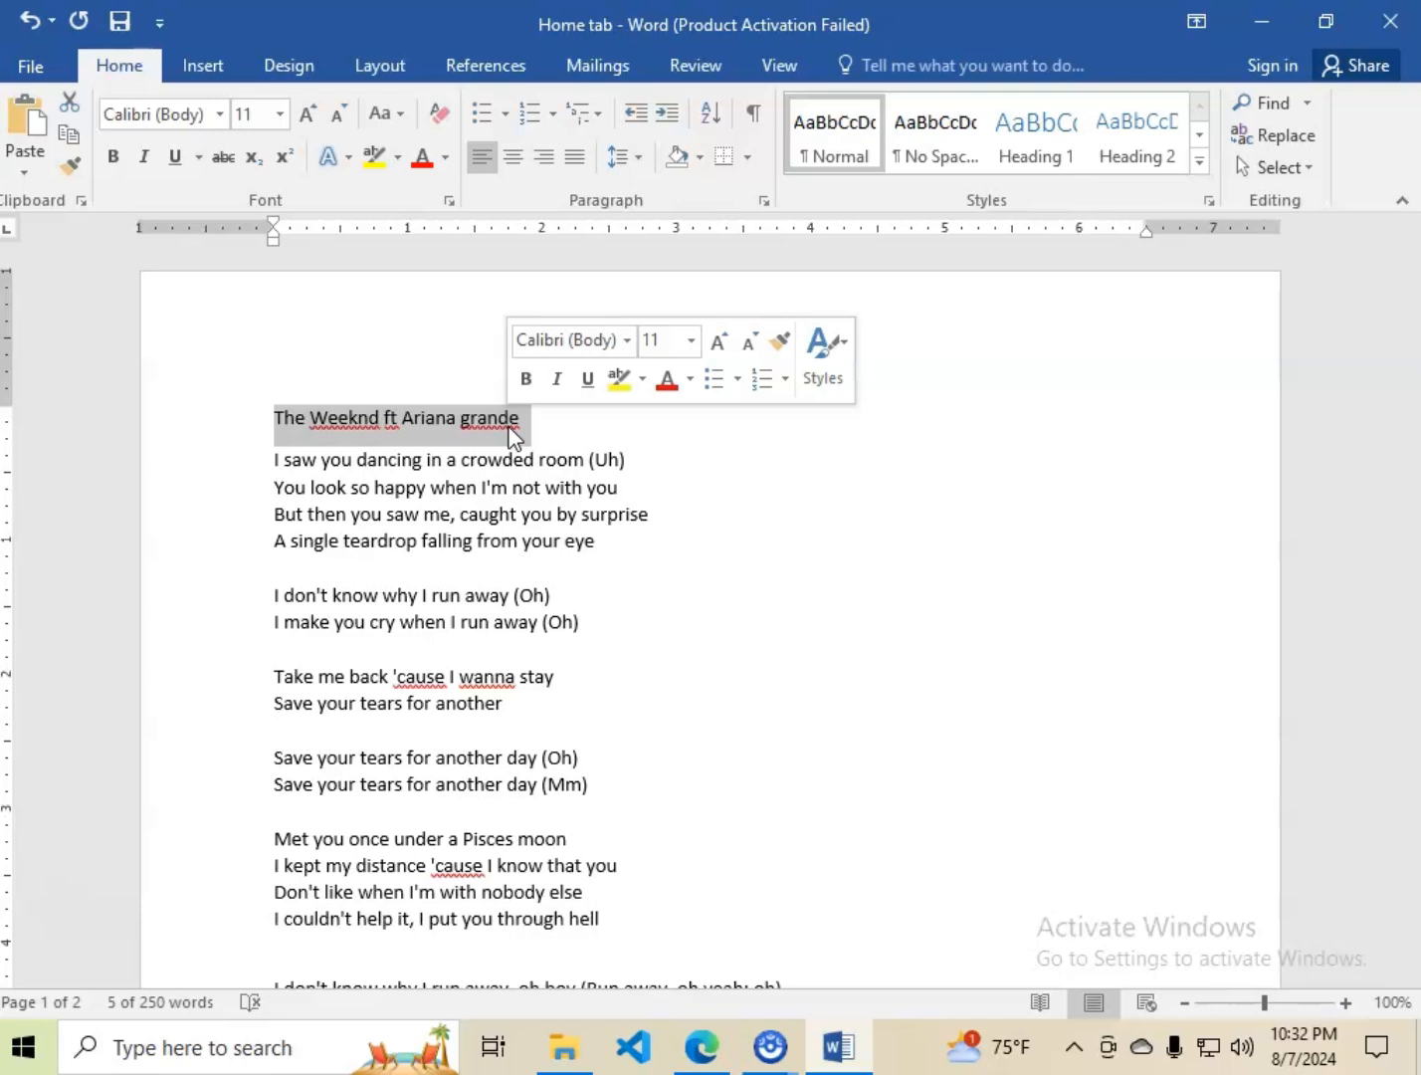
left_click(116, 159)
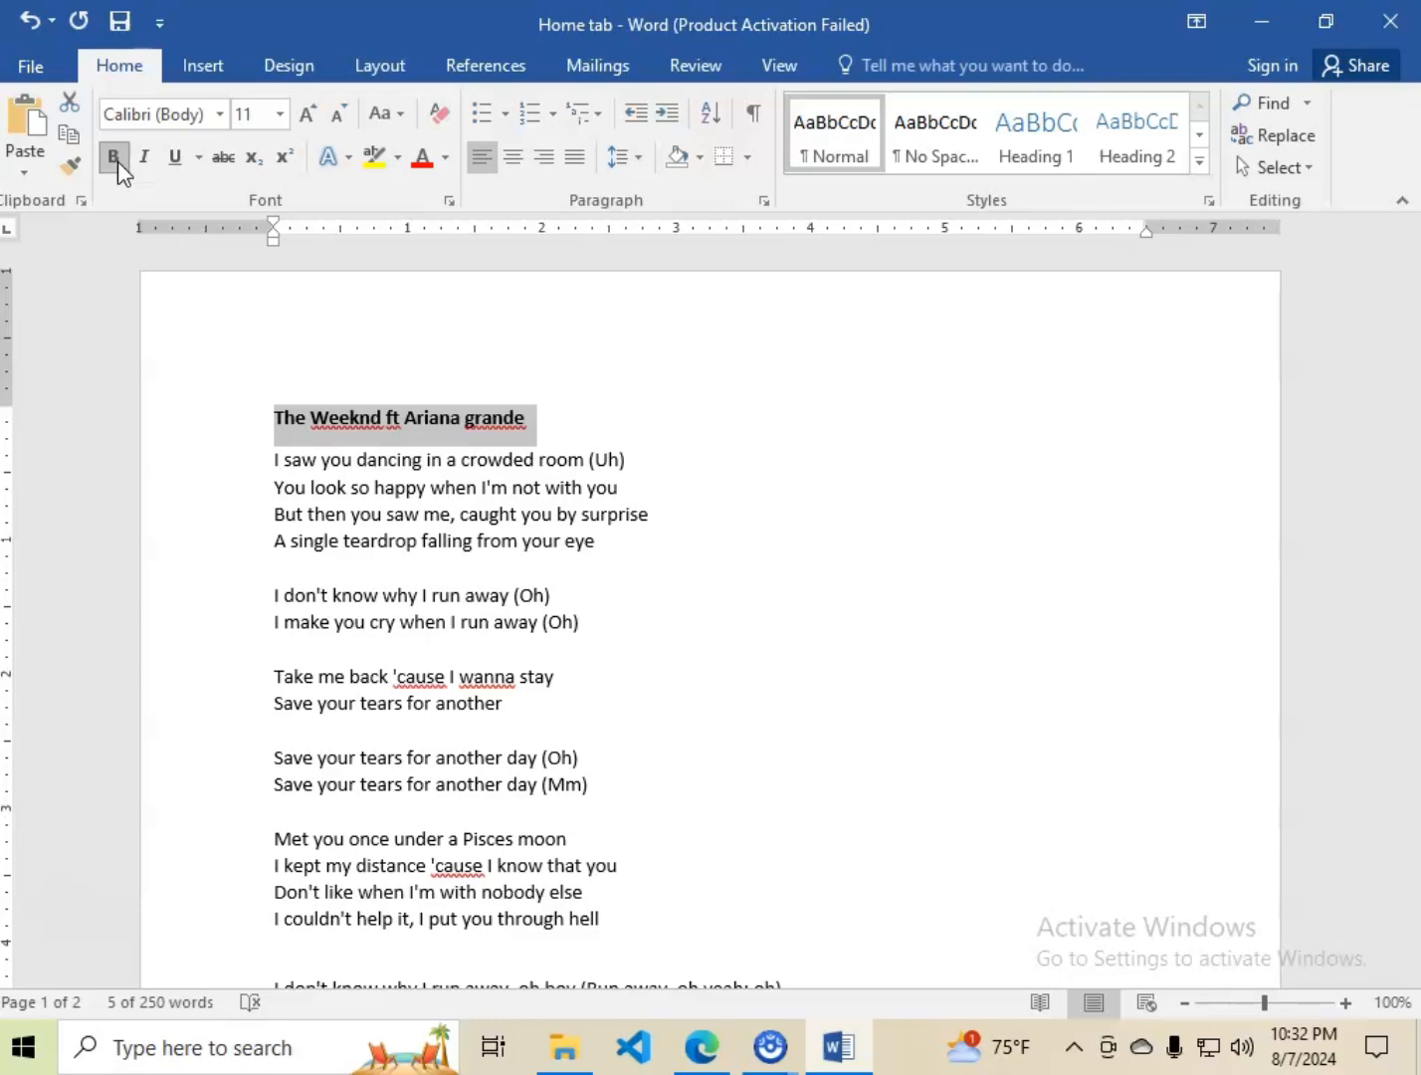
left_click(175, 164)
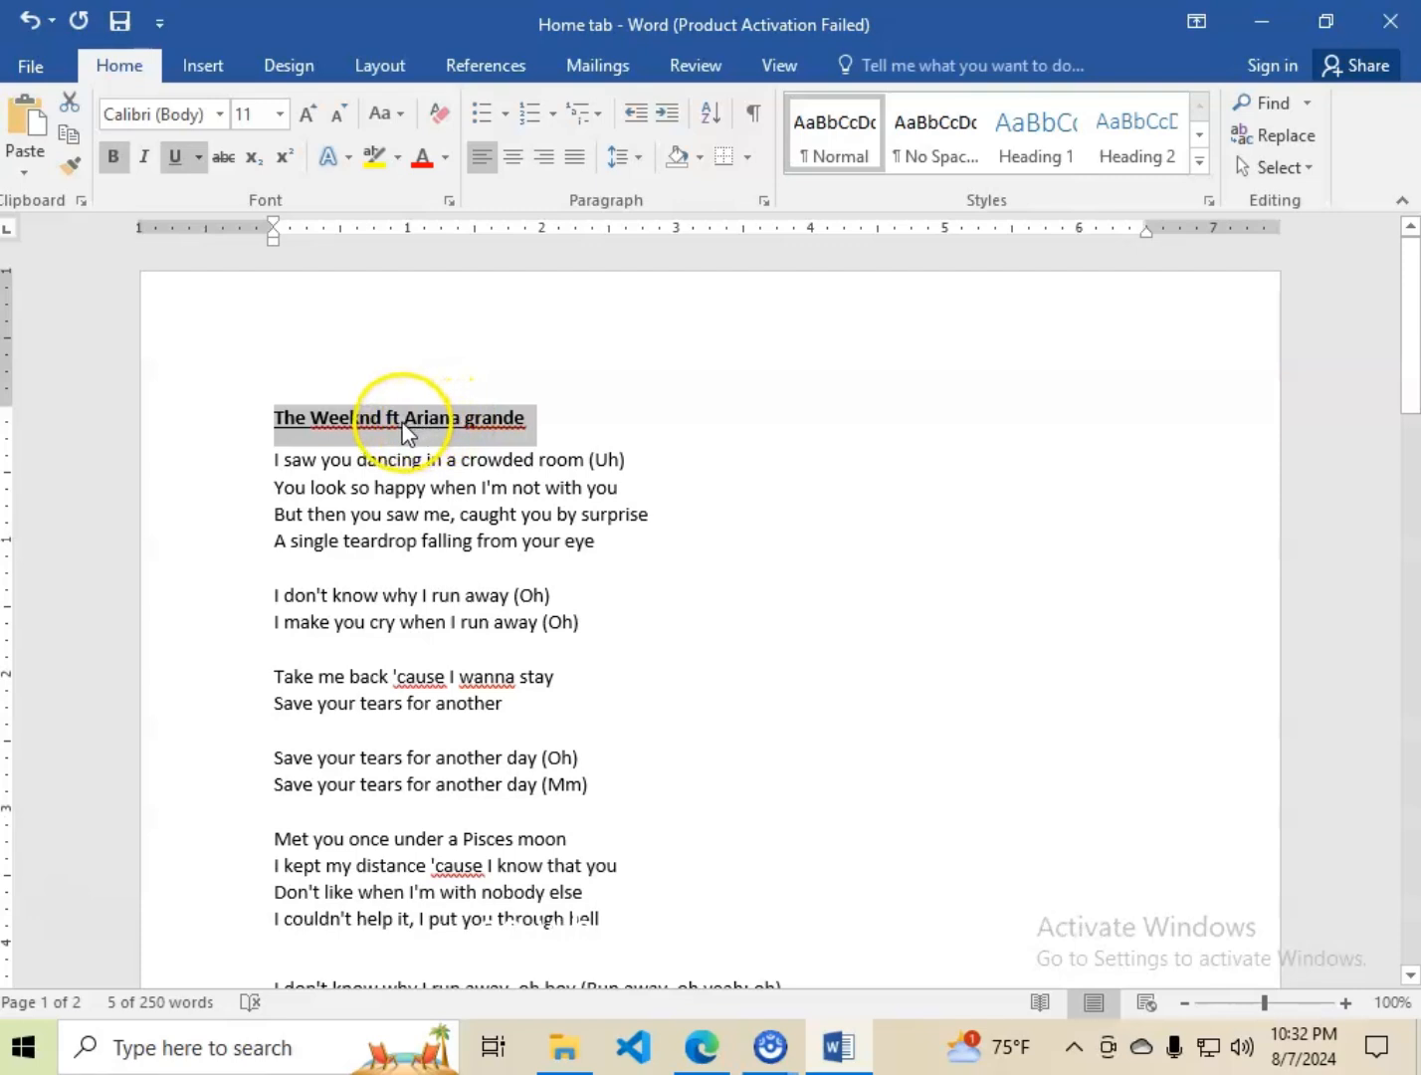
Convert the title line to UPPERCASE and deselect it.
left_click(388, 111)
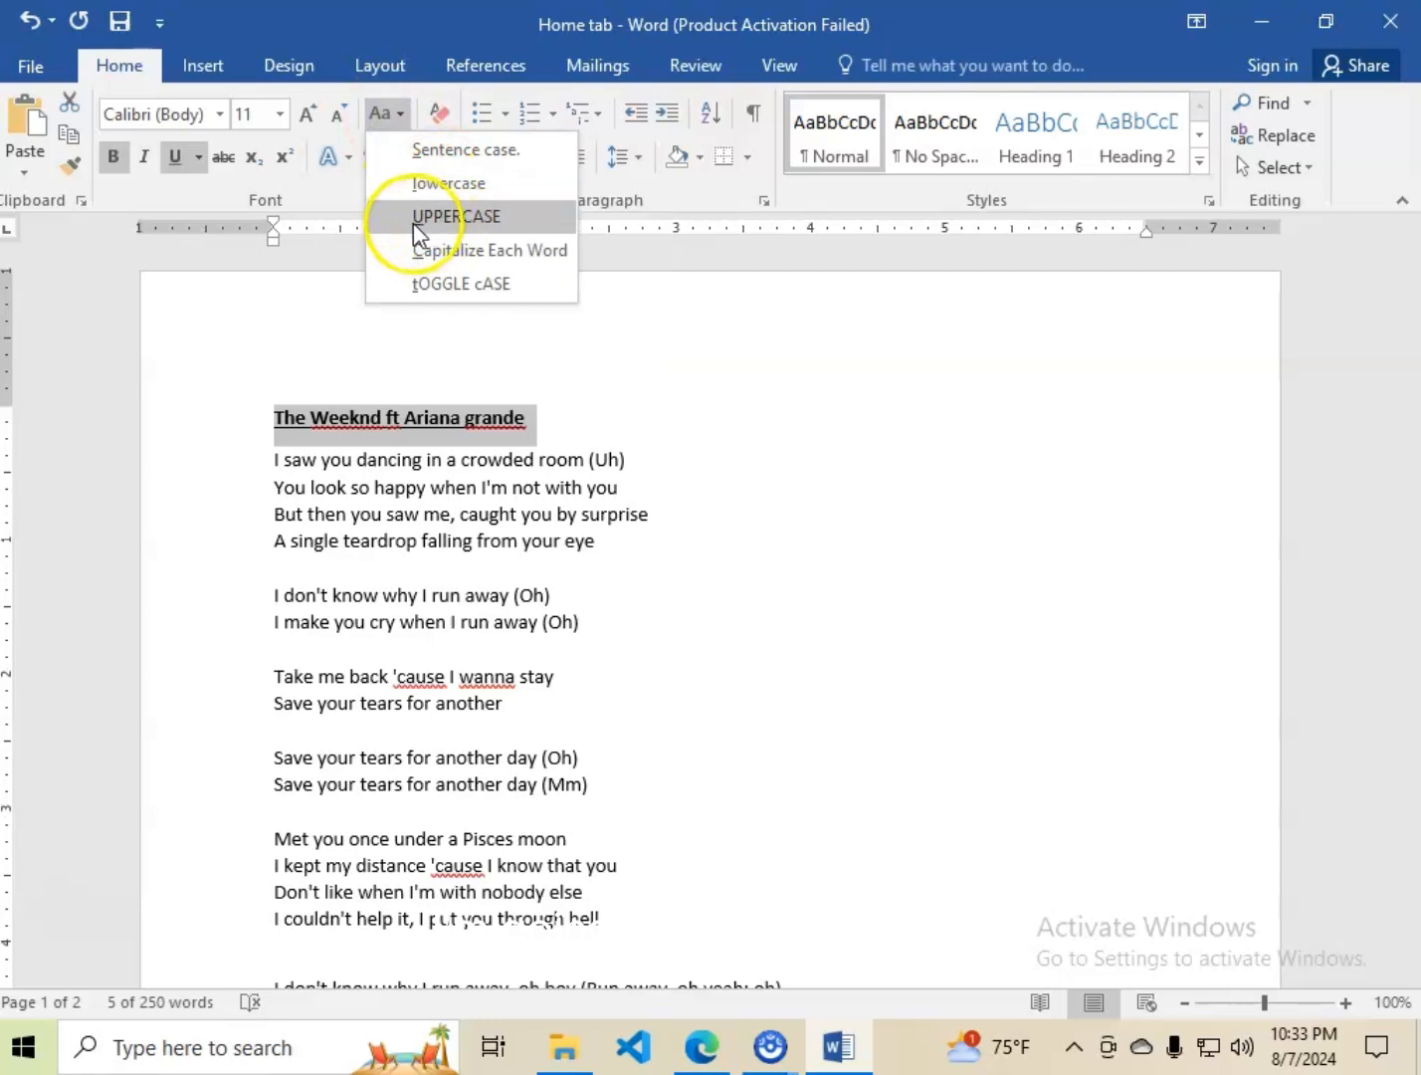
left_click(478, 217)
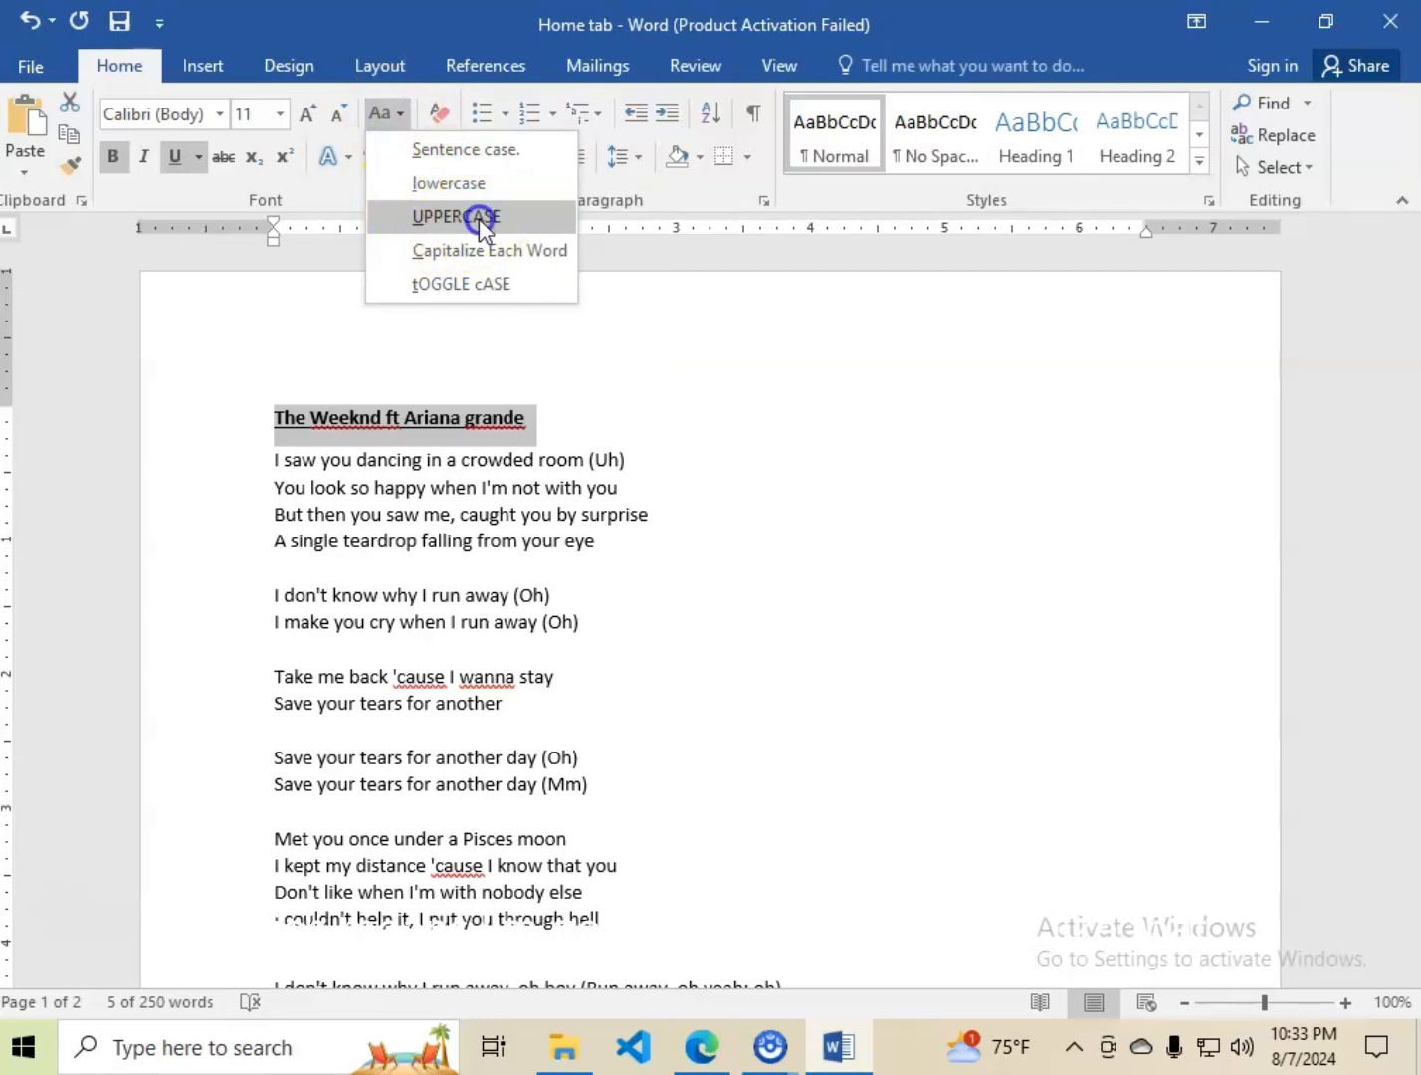
left_click(581, 418)
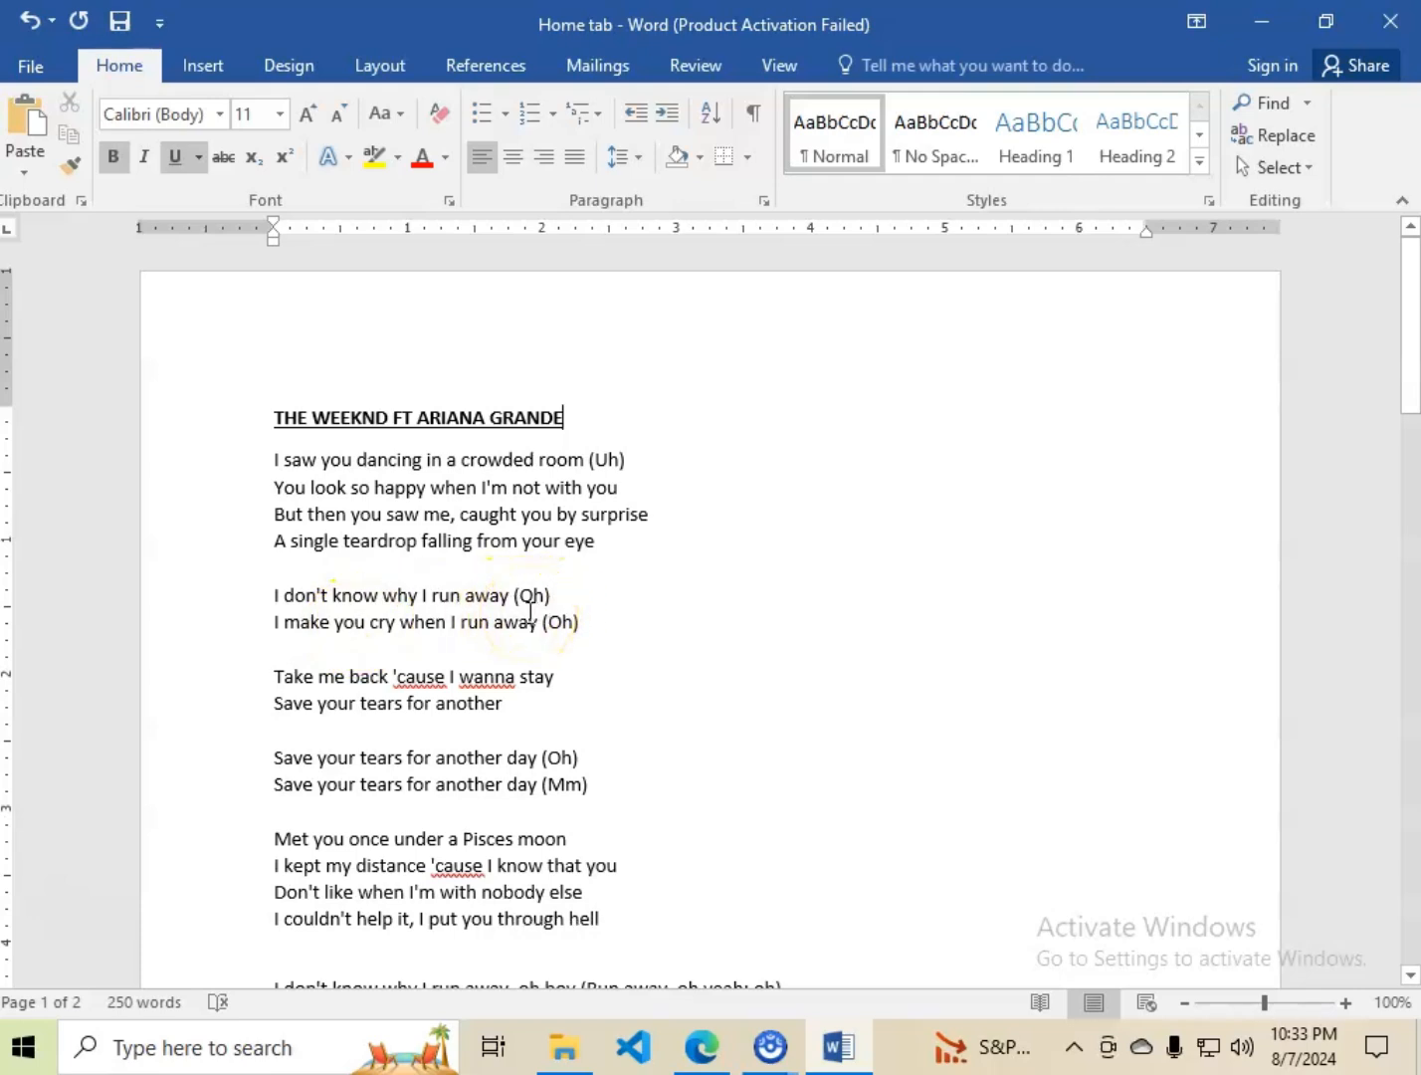
Italicize the two lyric lines "Take me back 'cause I wanna stay" and "Save your tears for another".
scroll(528, 612, "down", 1)
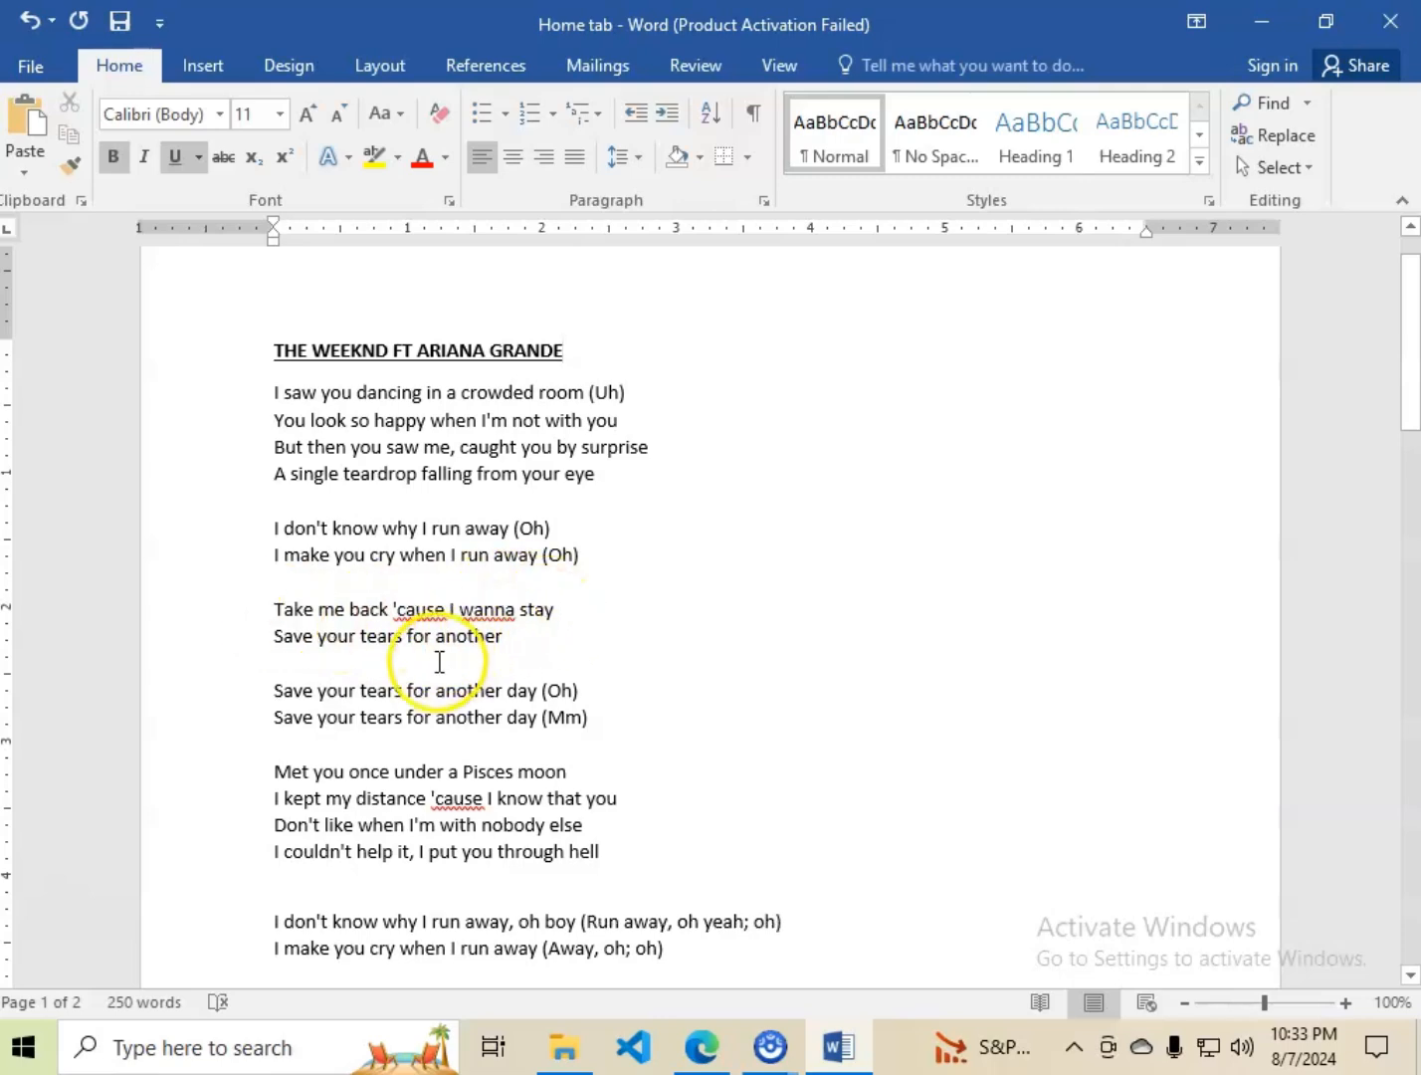
scroll(399, 701, "down", 1)
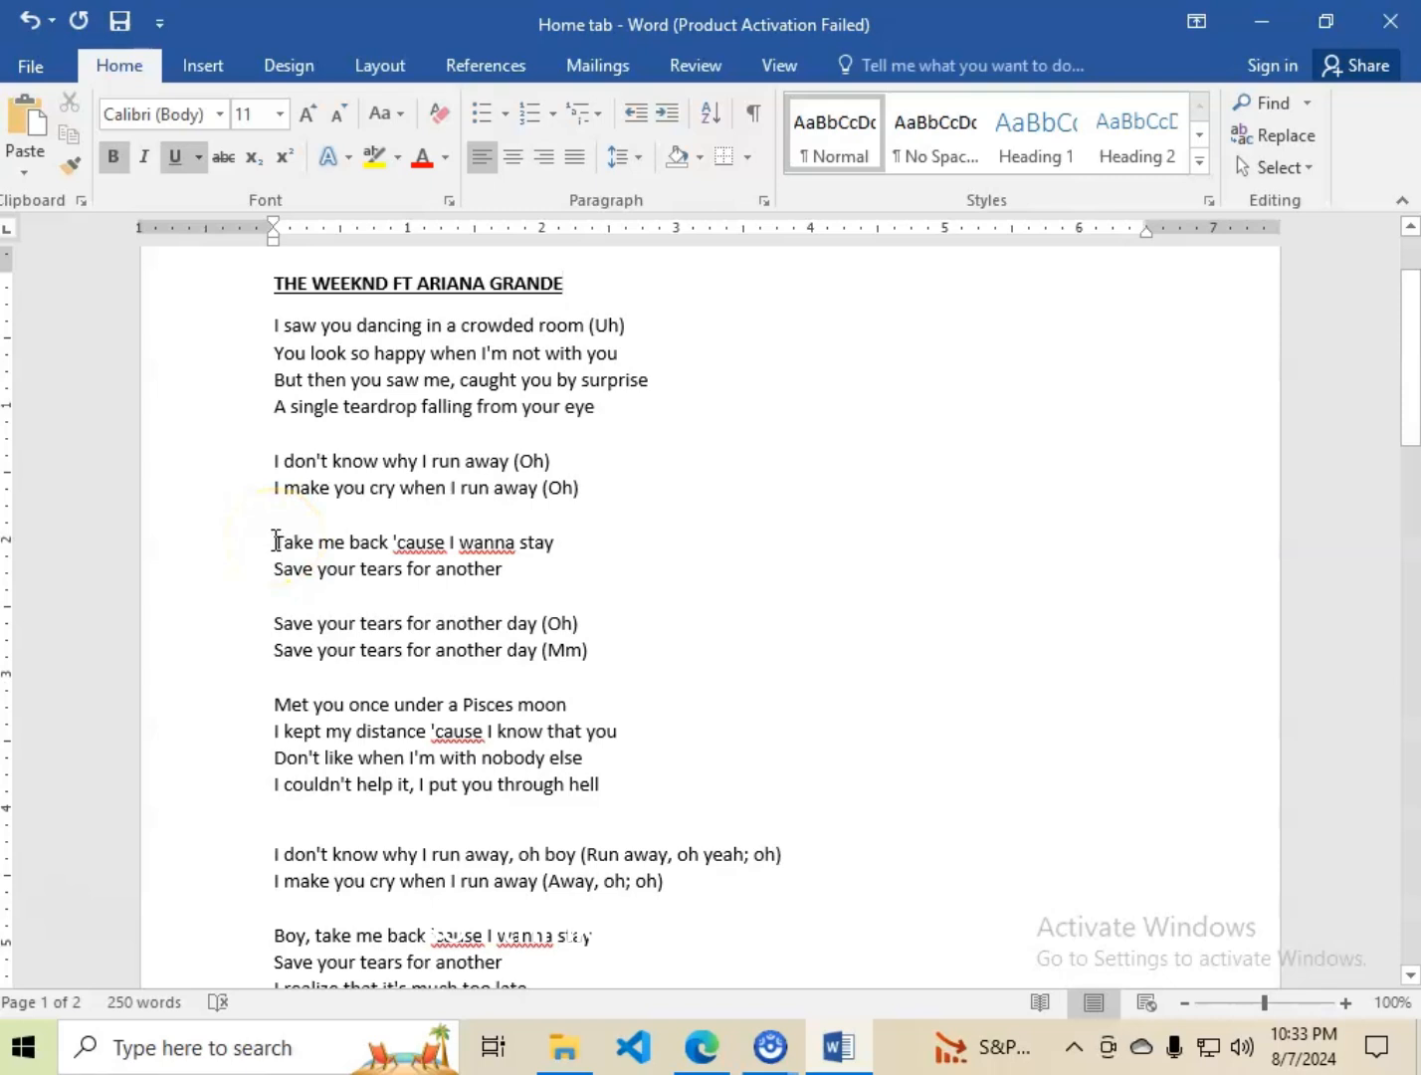
left_click_drag(277, 542, 506, 578)
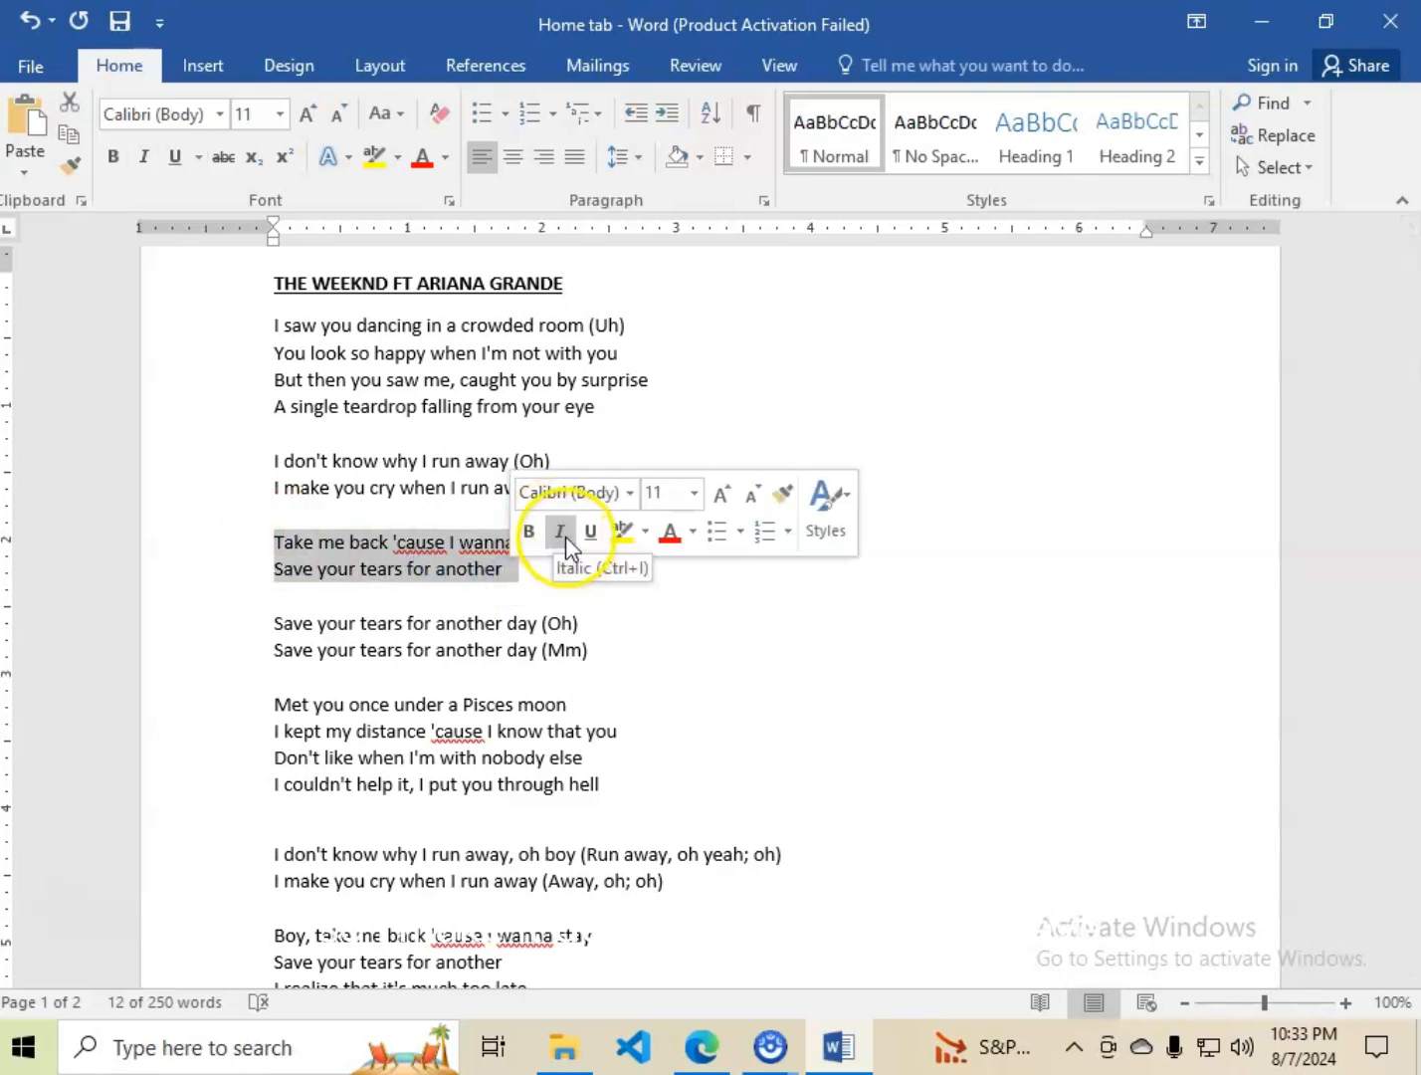
left_click(149, 159)
left_click(528, 592)
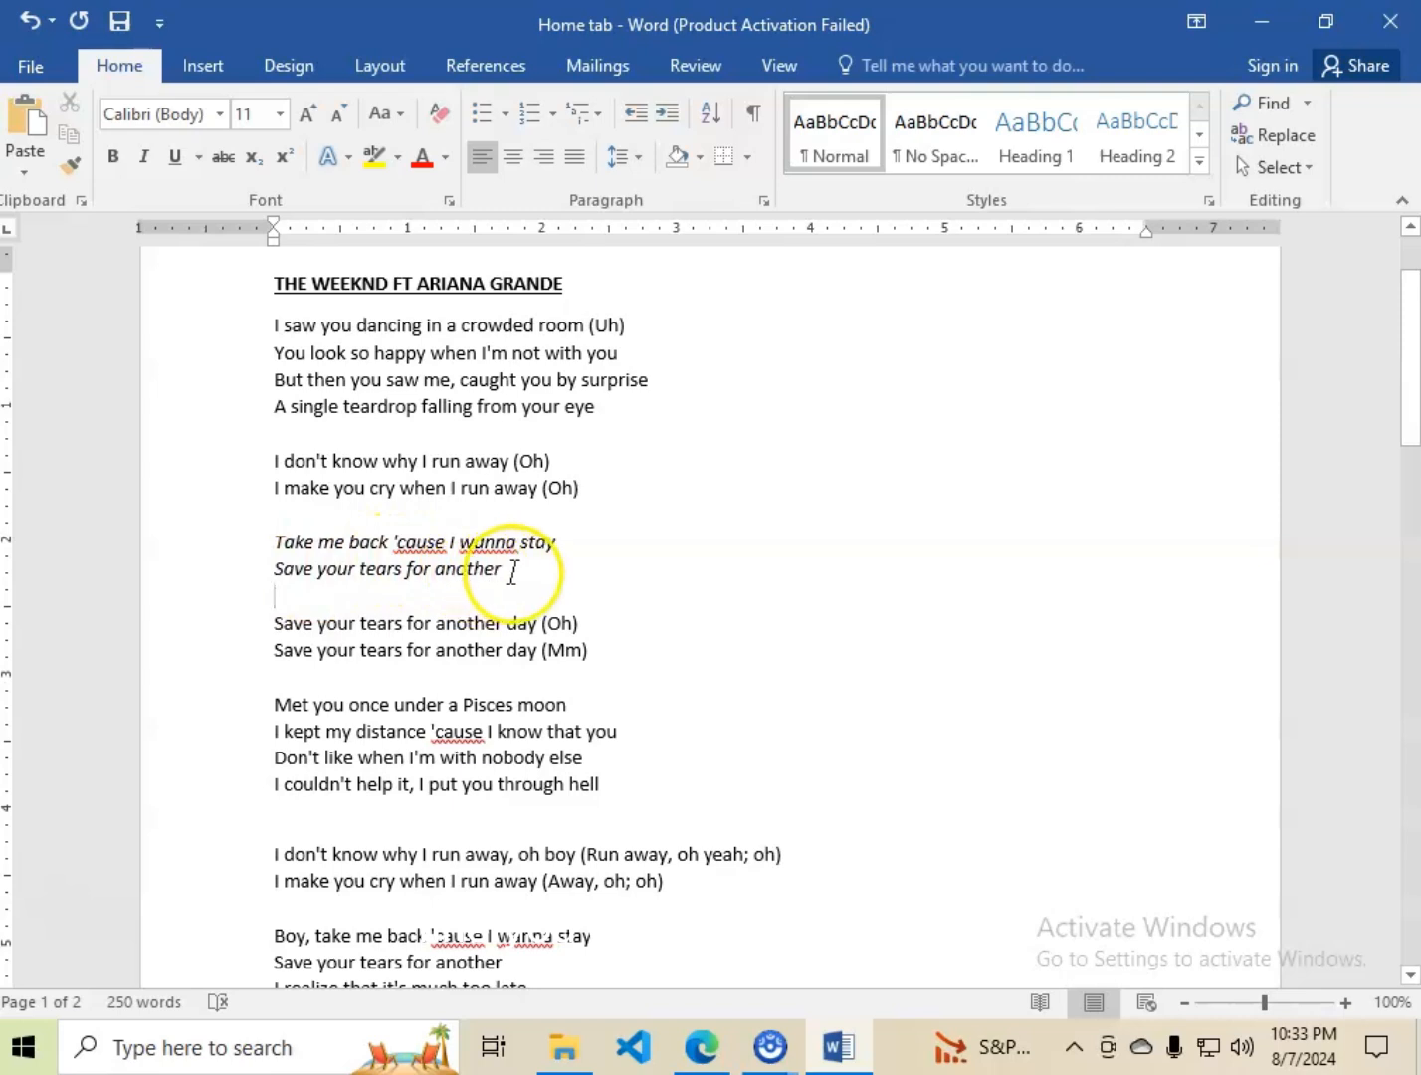
Make the two italic "Take me back" lyric lines bold as well.
left_click_drag(514, 570, 287, 542)
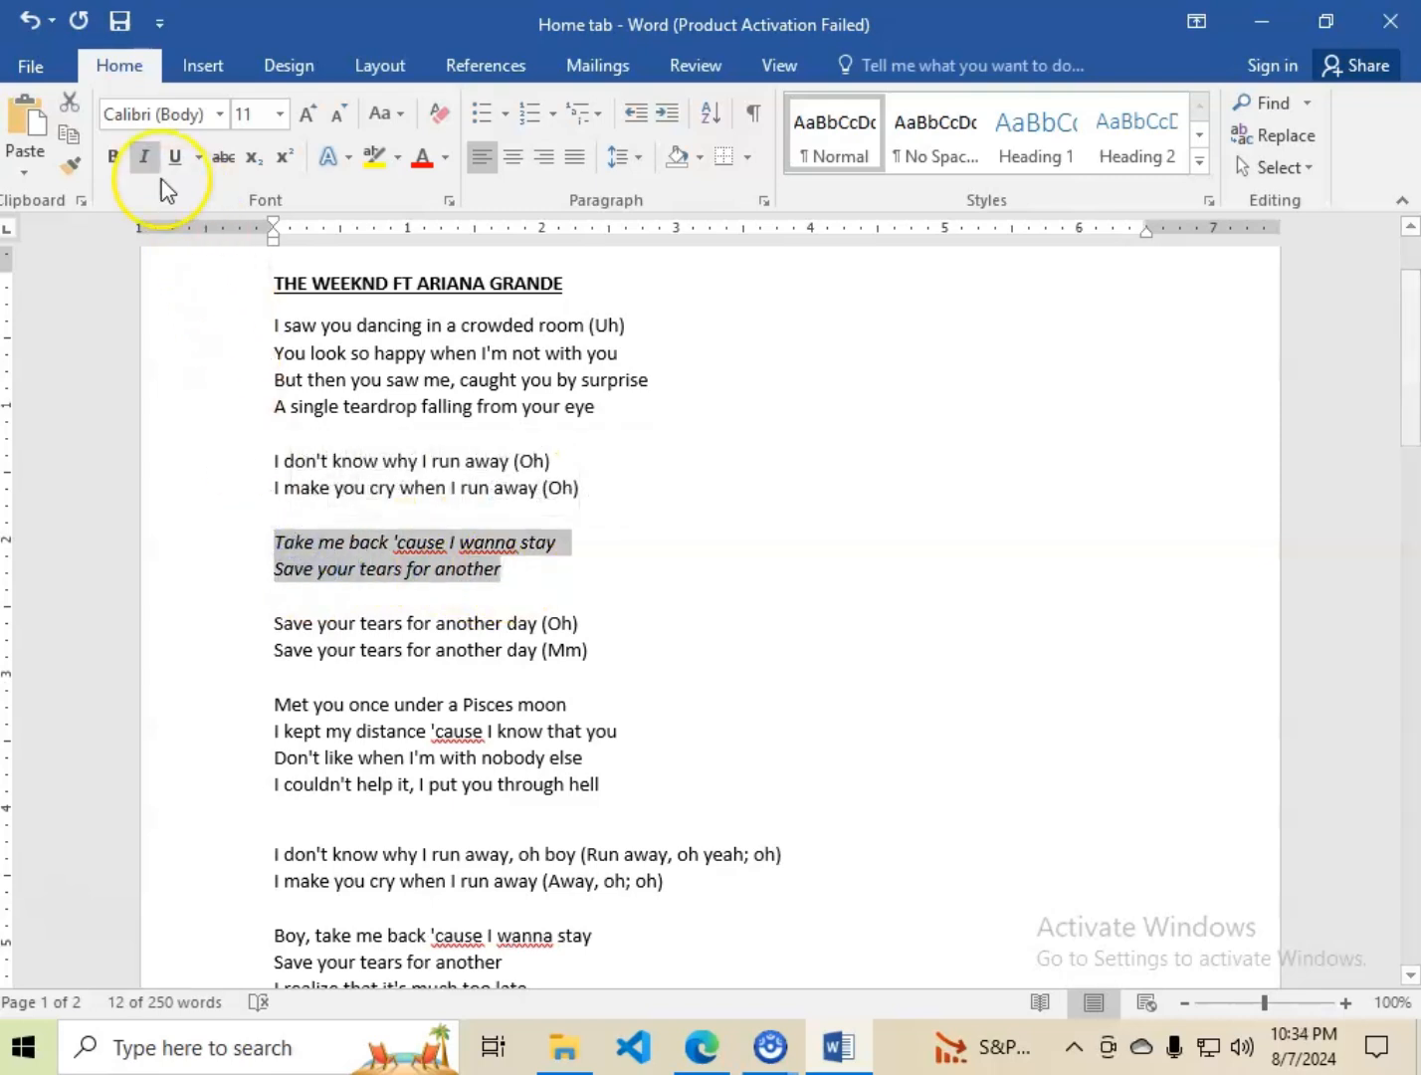
left_click(115, 156)
left_click(540, 577)
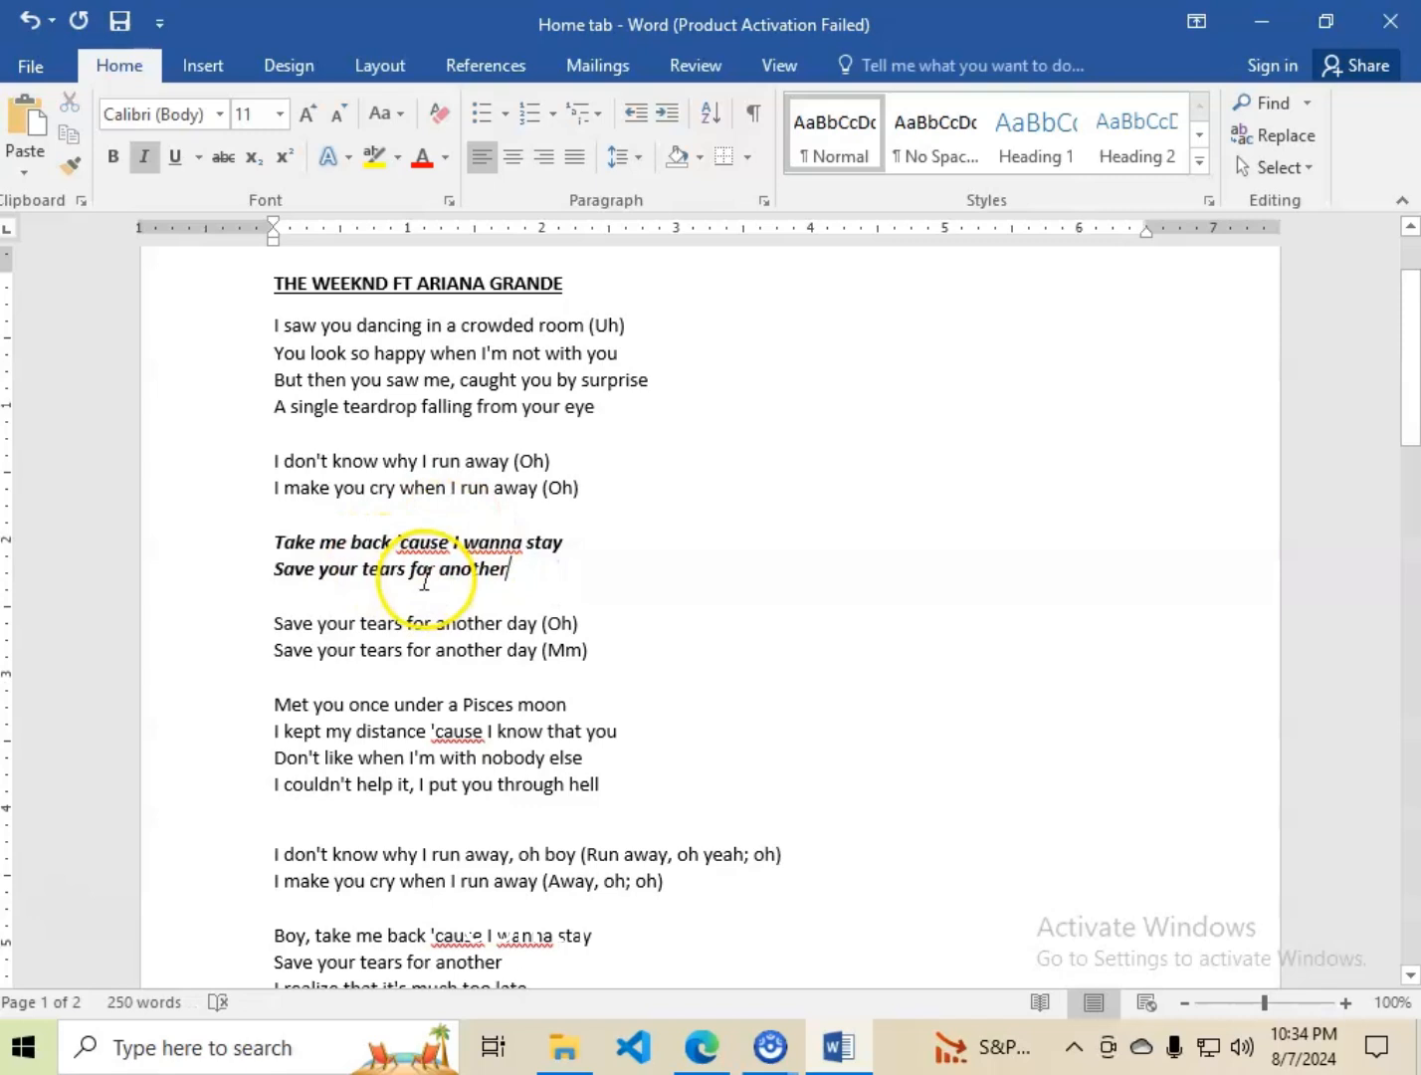
Set the font color of the two bold italic lyric lines to the standard purple.
left_click_drag(514, 571, 257, 539)
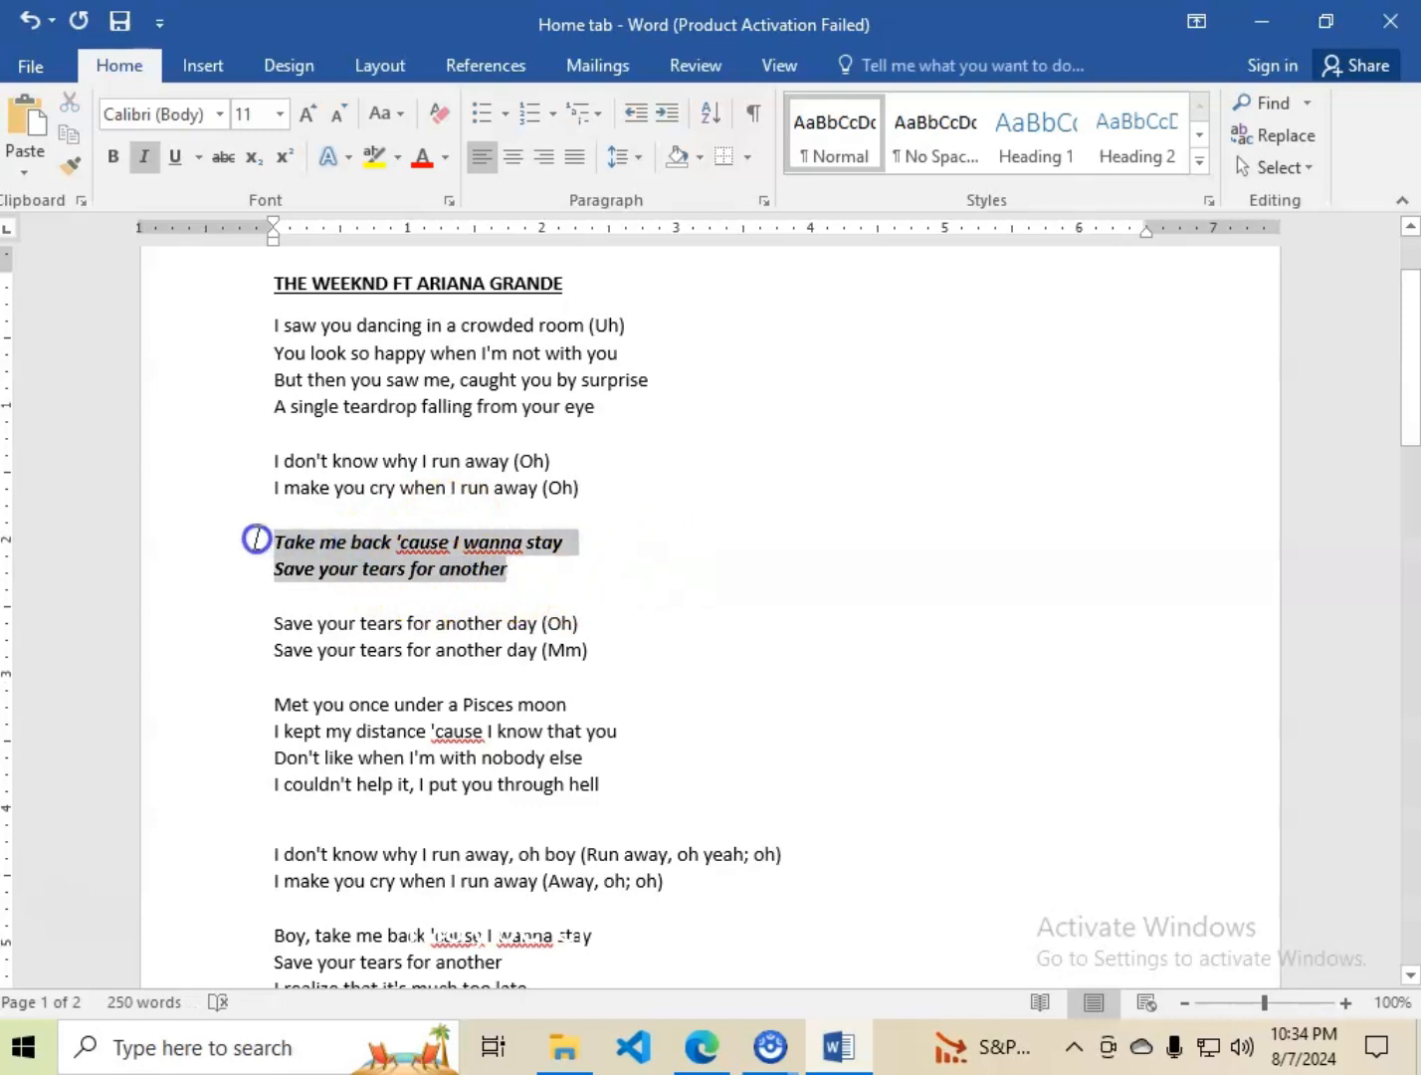
left_click(451, 157)
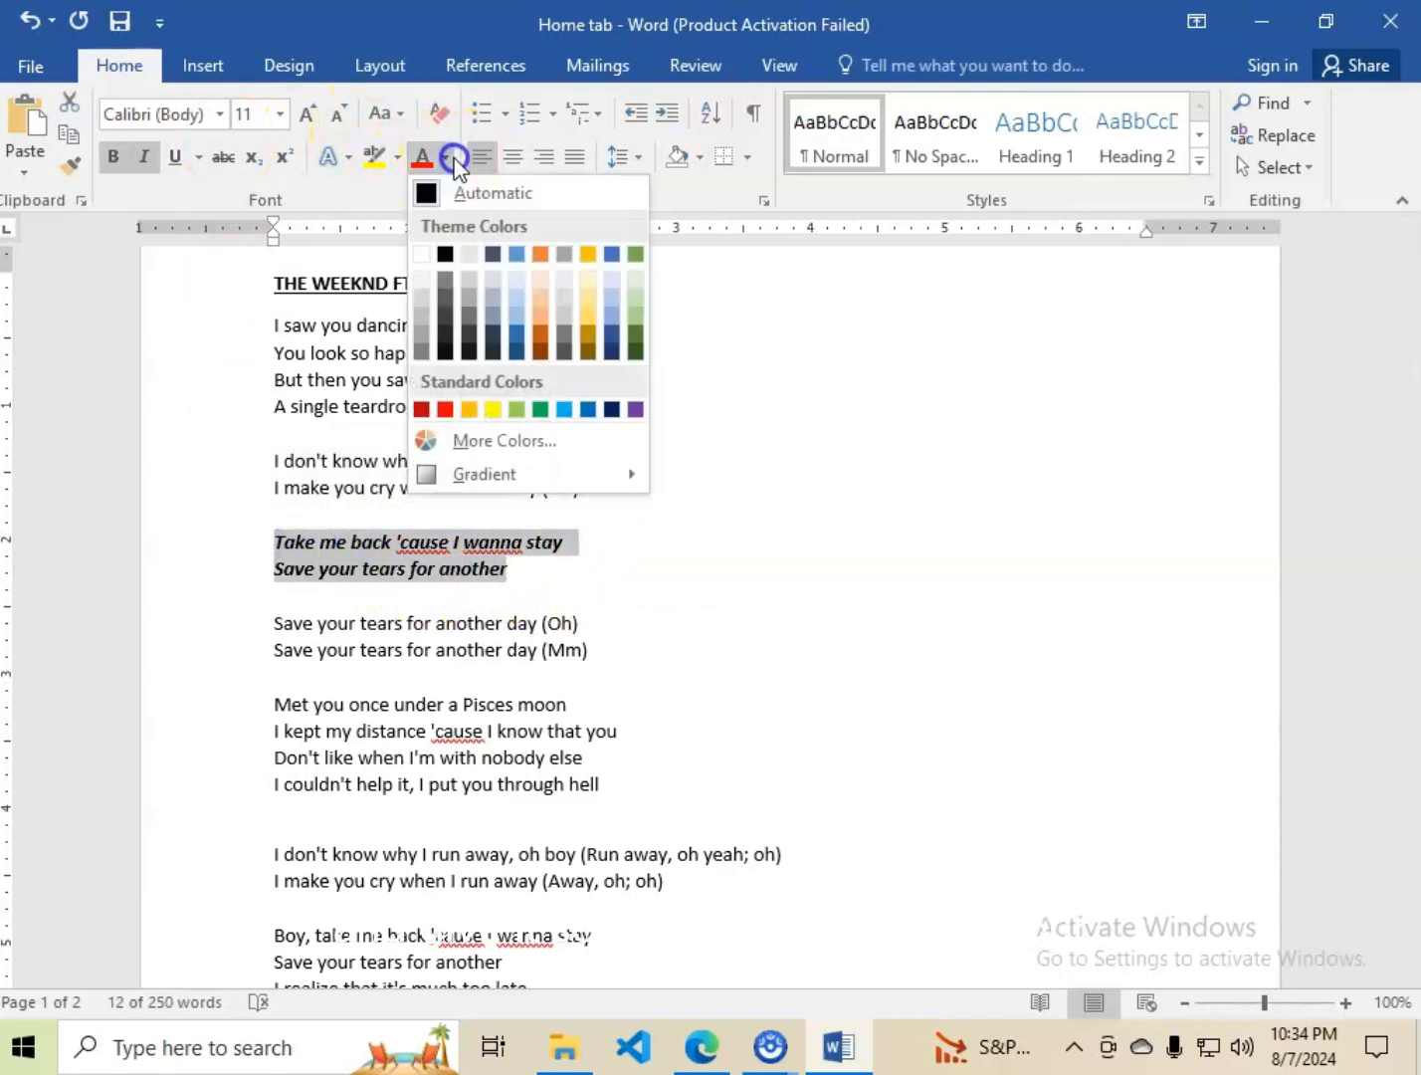
left_click(635, 409)
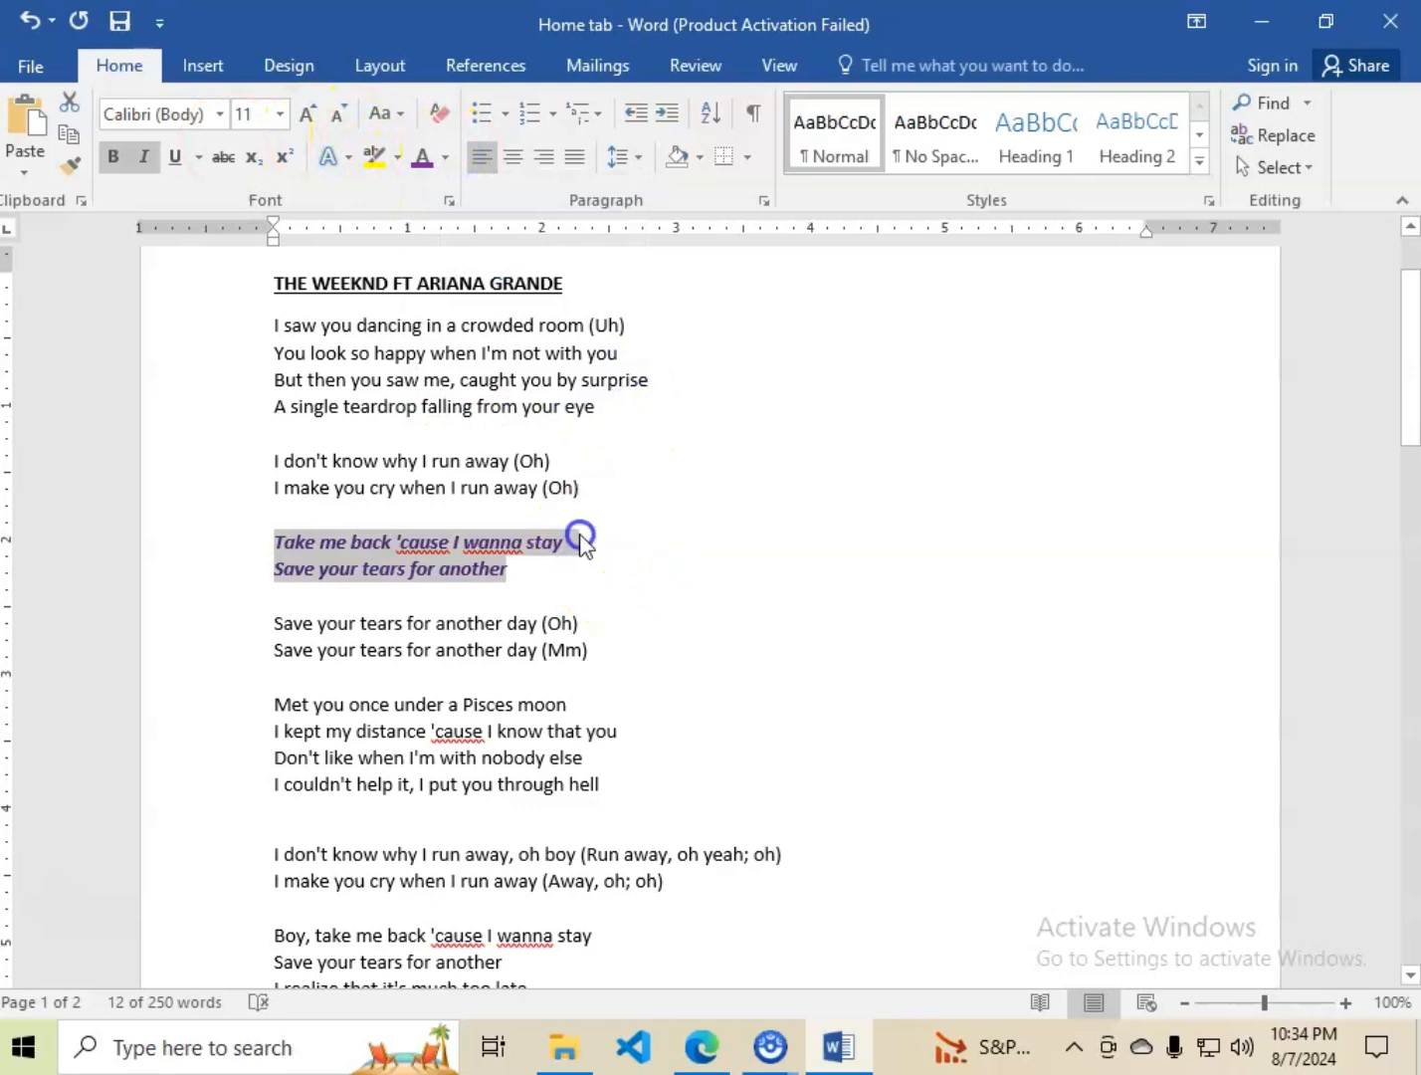
left_click(580, 538)
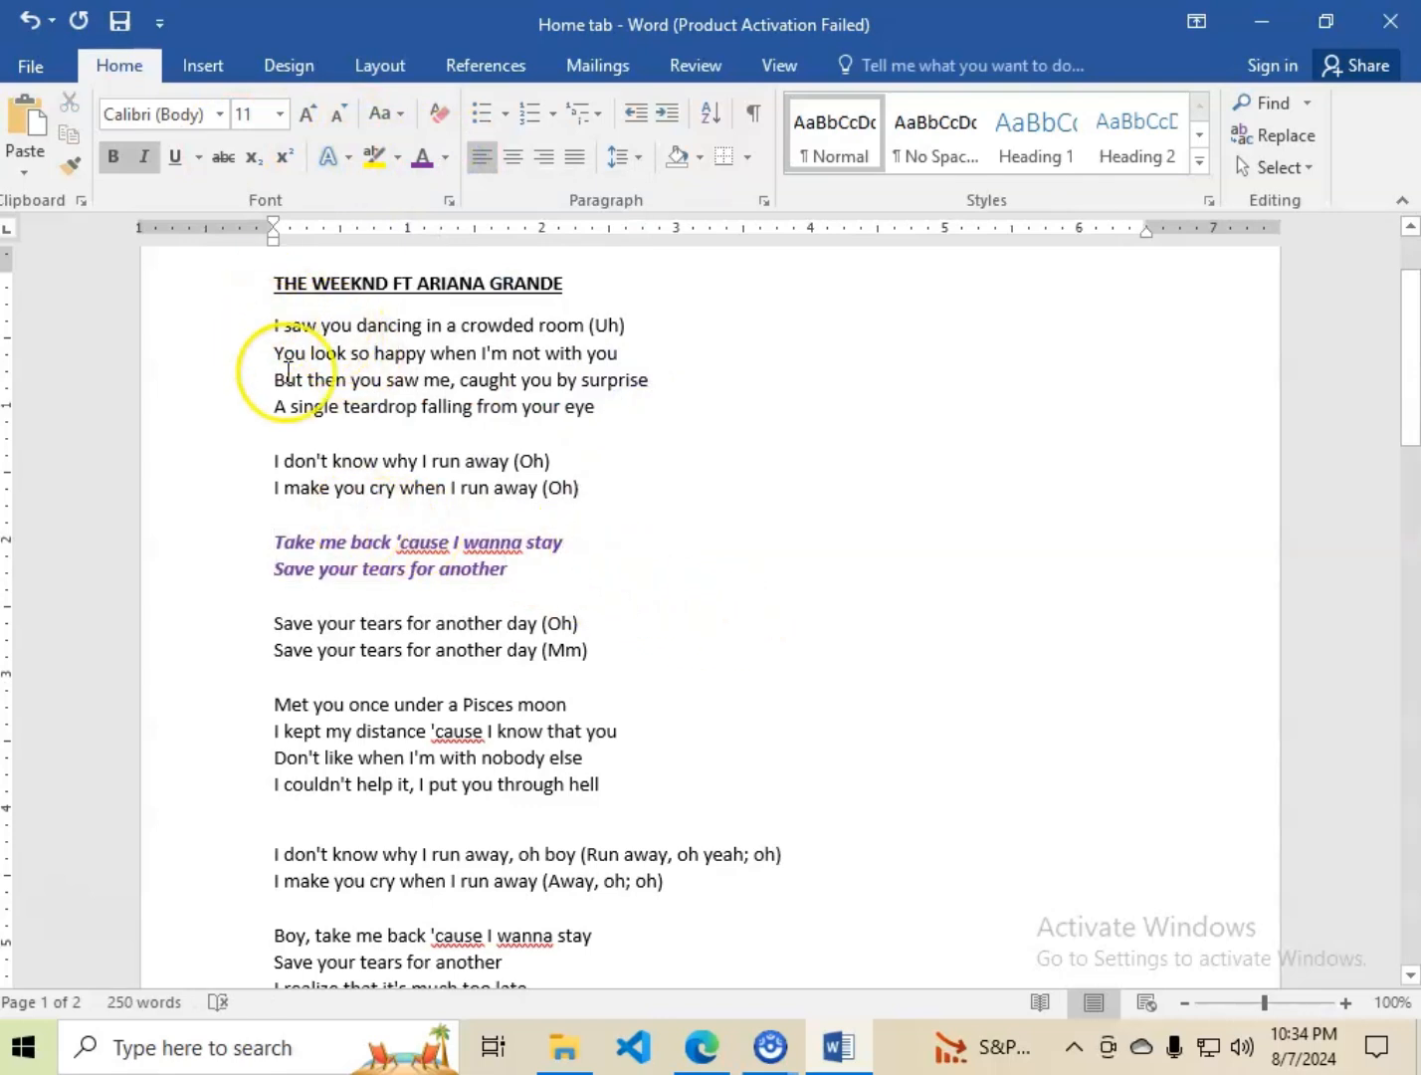
Change the font of the two purple lyric lines starting with "Take me back" to Garamond and deselect them.
scroll(608, 542, "down", 1)
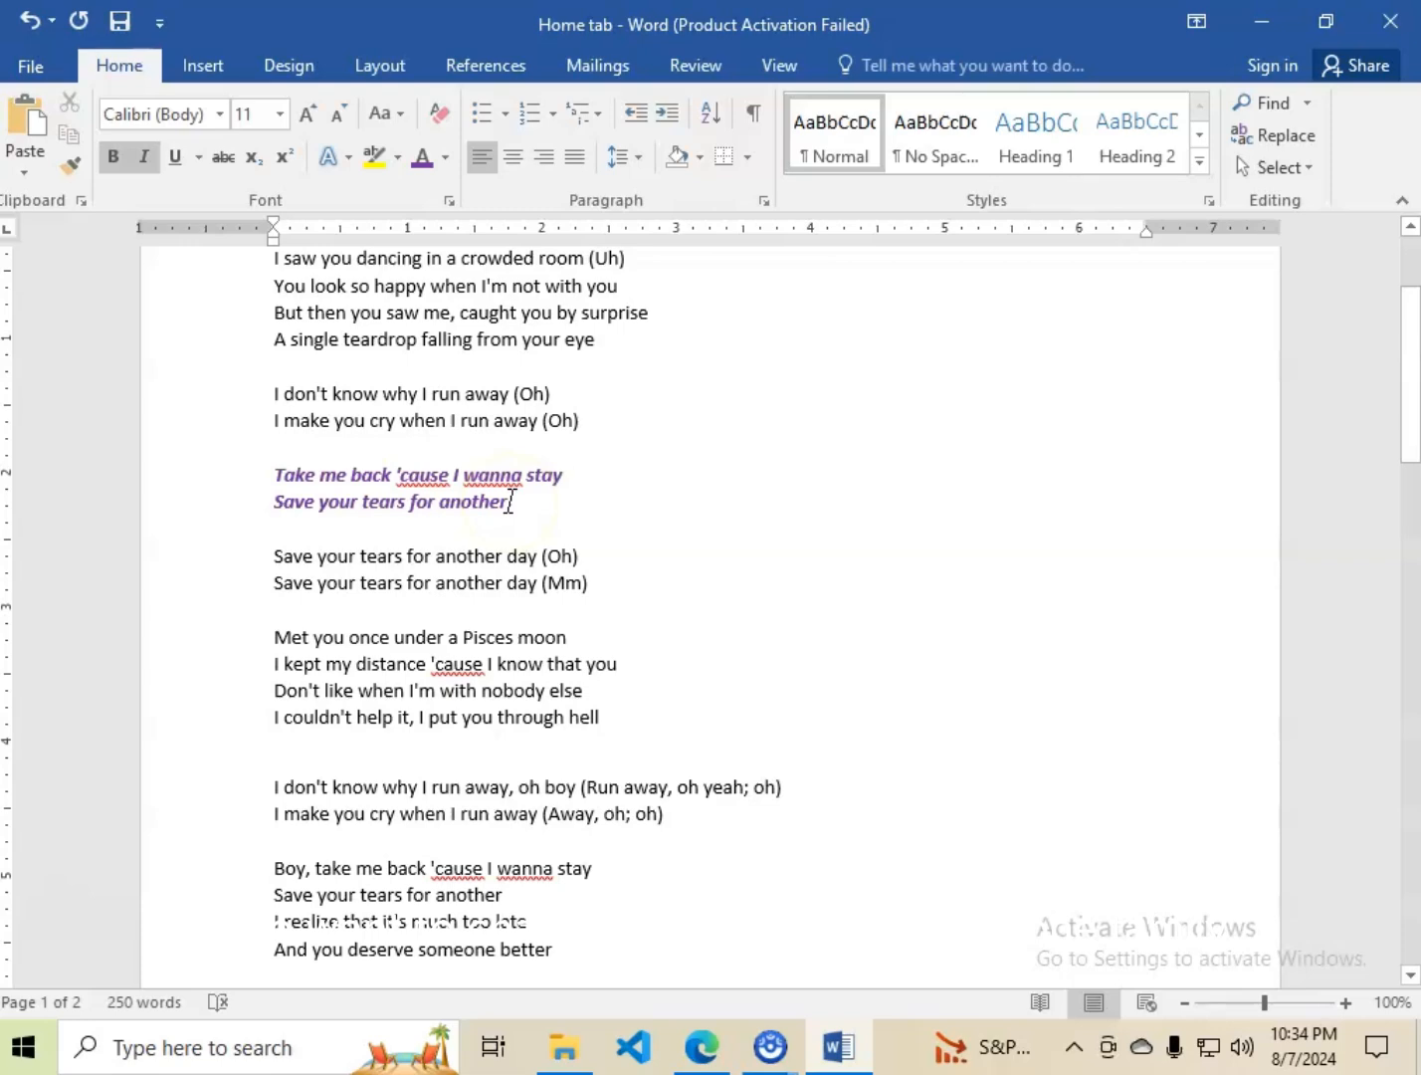
left_click(447, 503)
left_click_drag(302, 494, 273, 464)
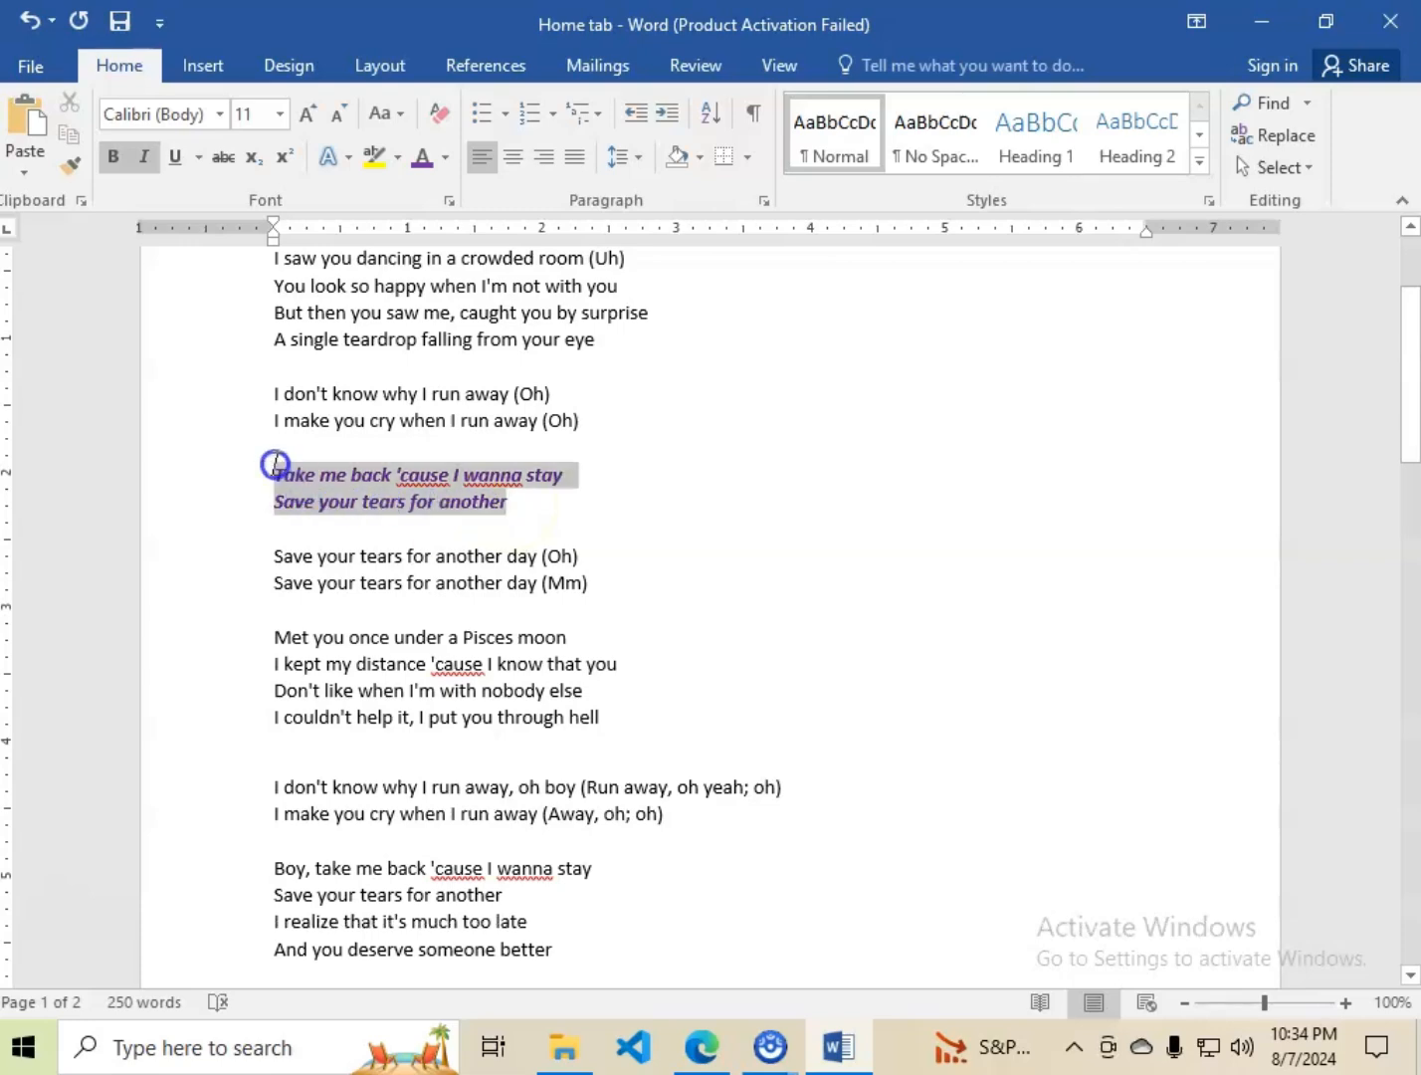
left_click(218, 124)
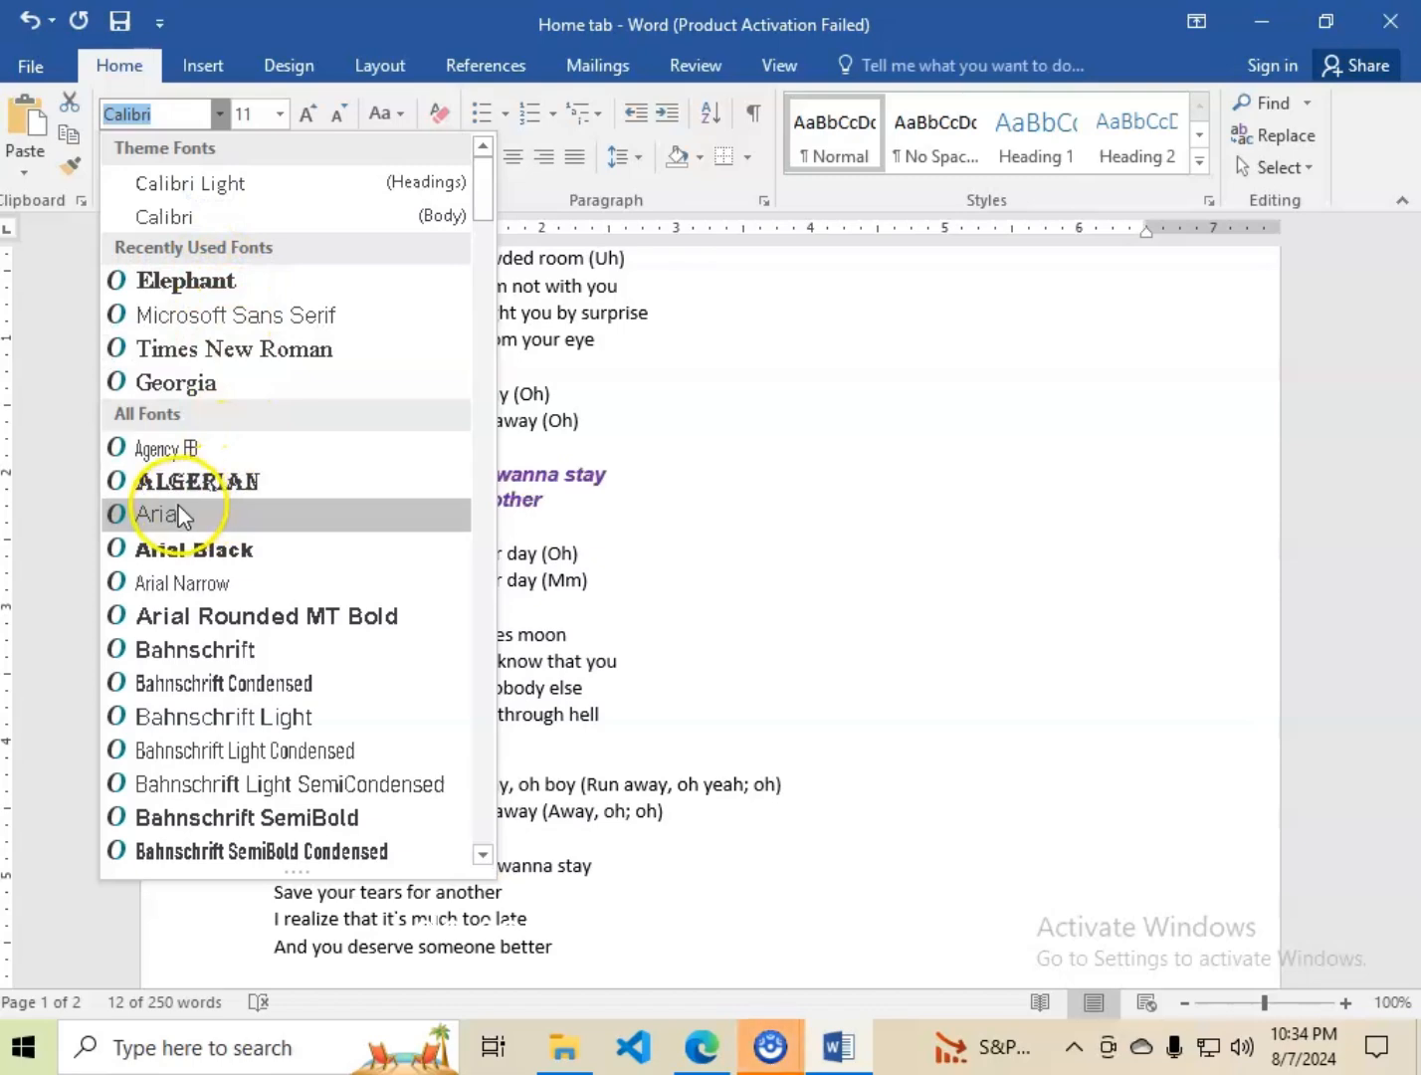
scroll(275, 667, "down", 12)
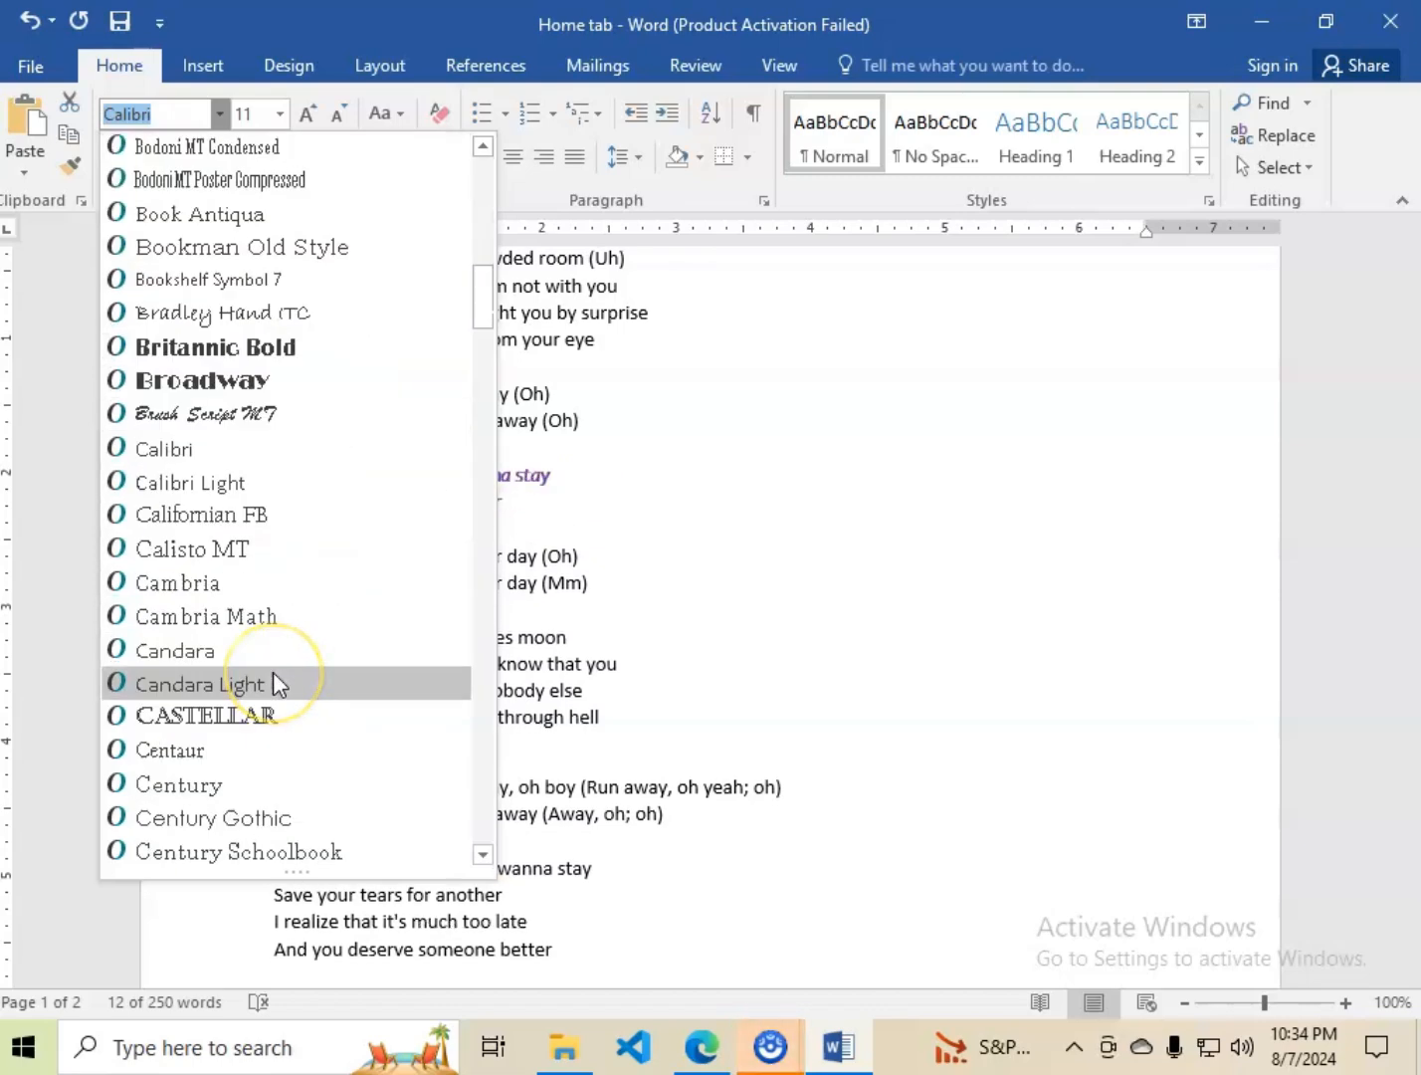
scroll(274, 674, "down", 10)
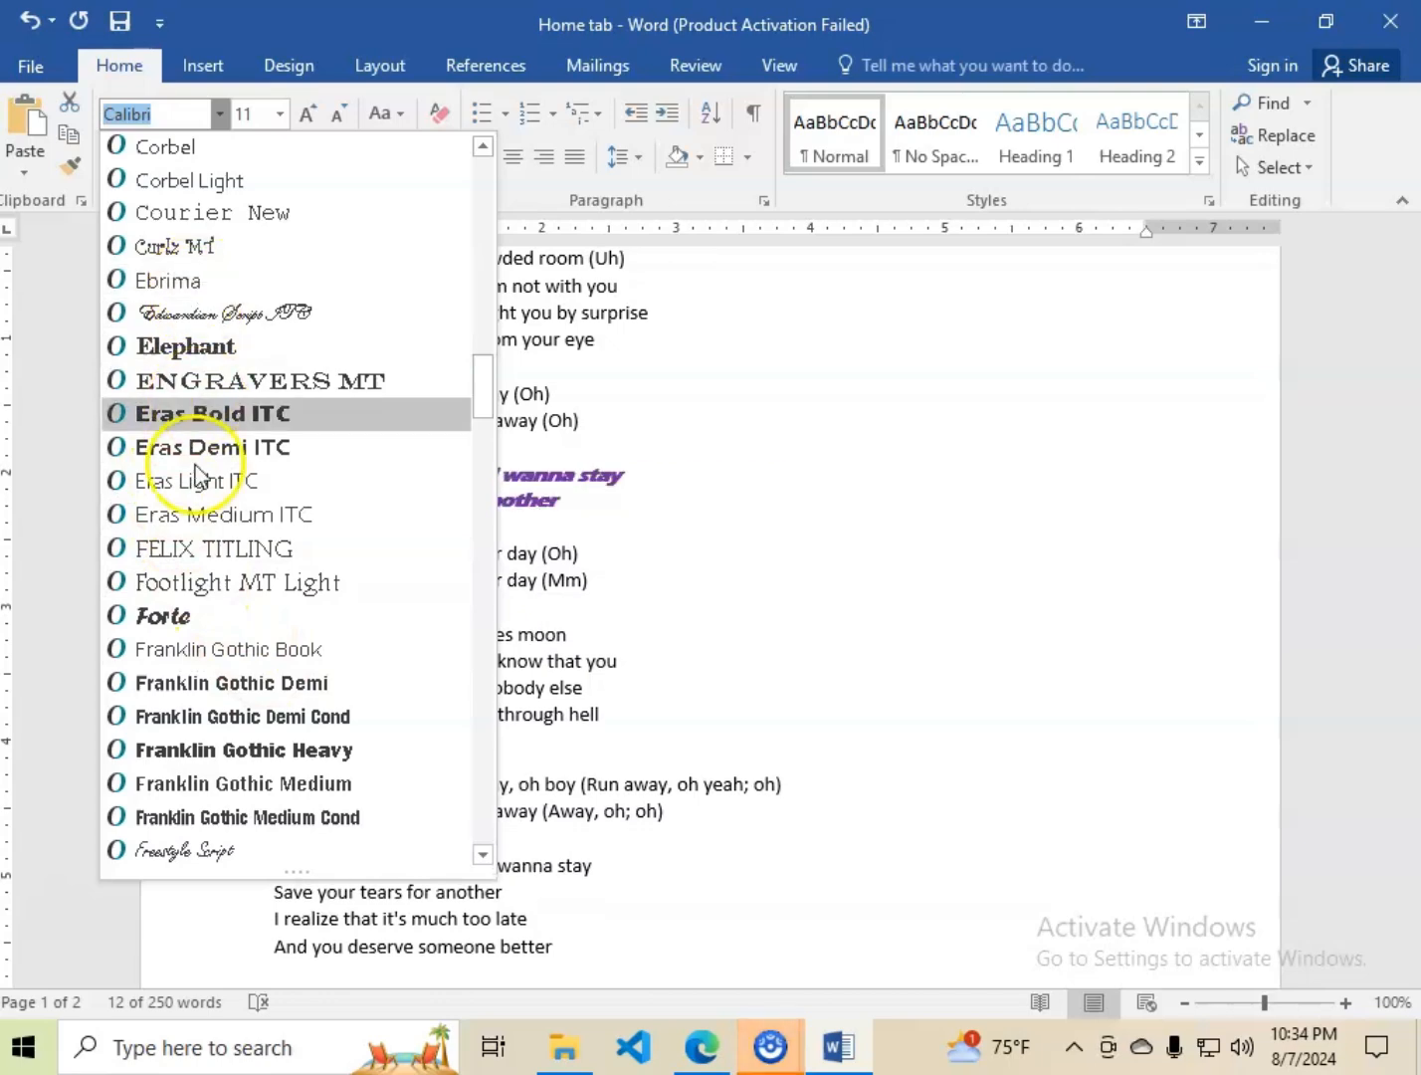
scroll(167, 537, "down", 5)
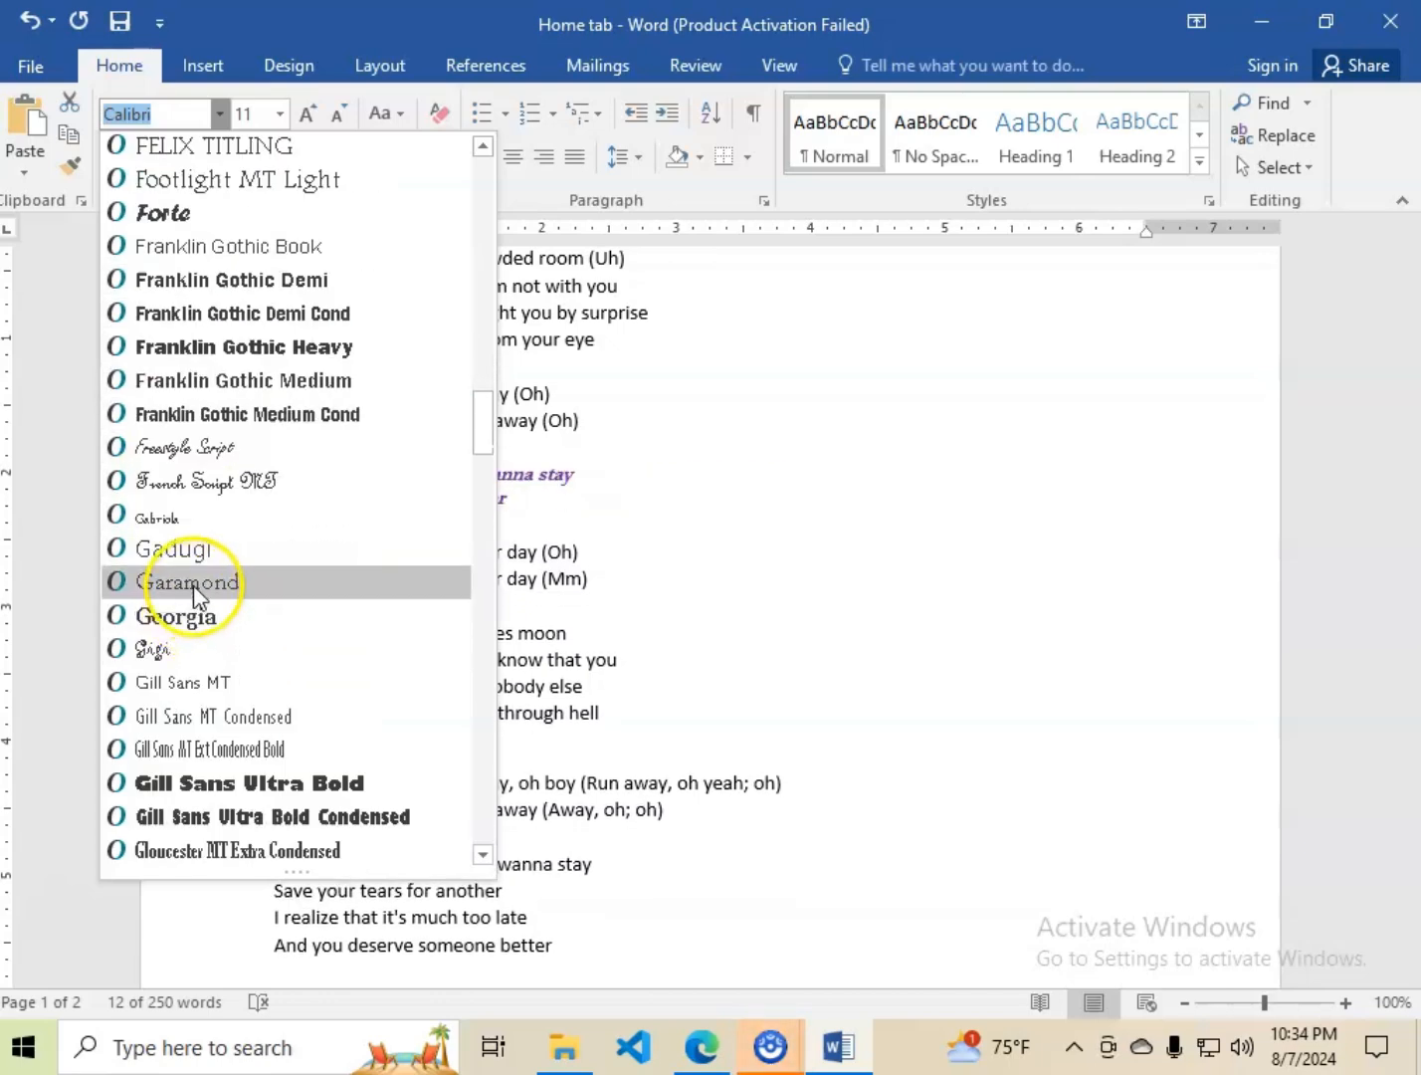
left_click(193, 585)
left_click(553, 512)
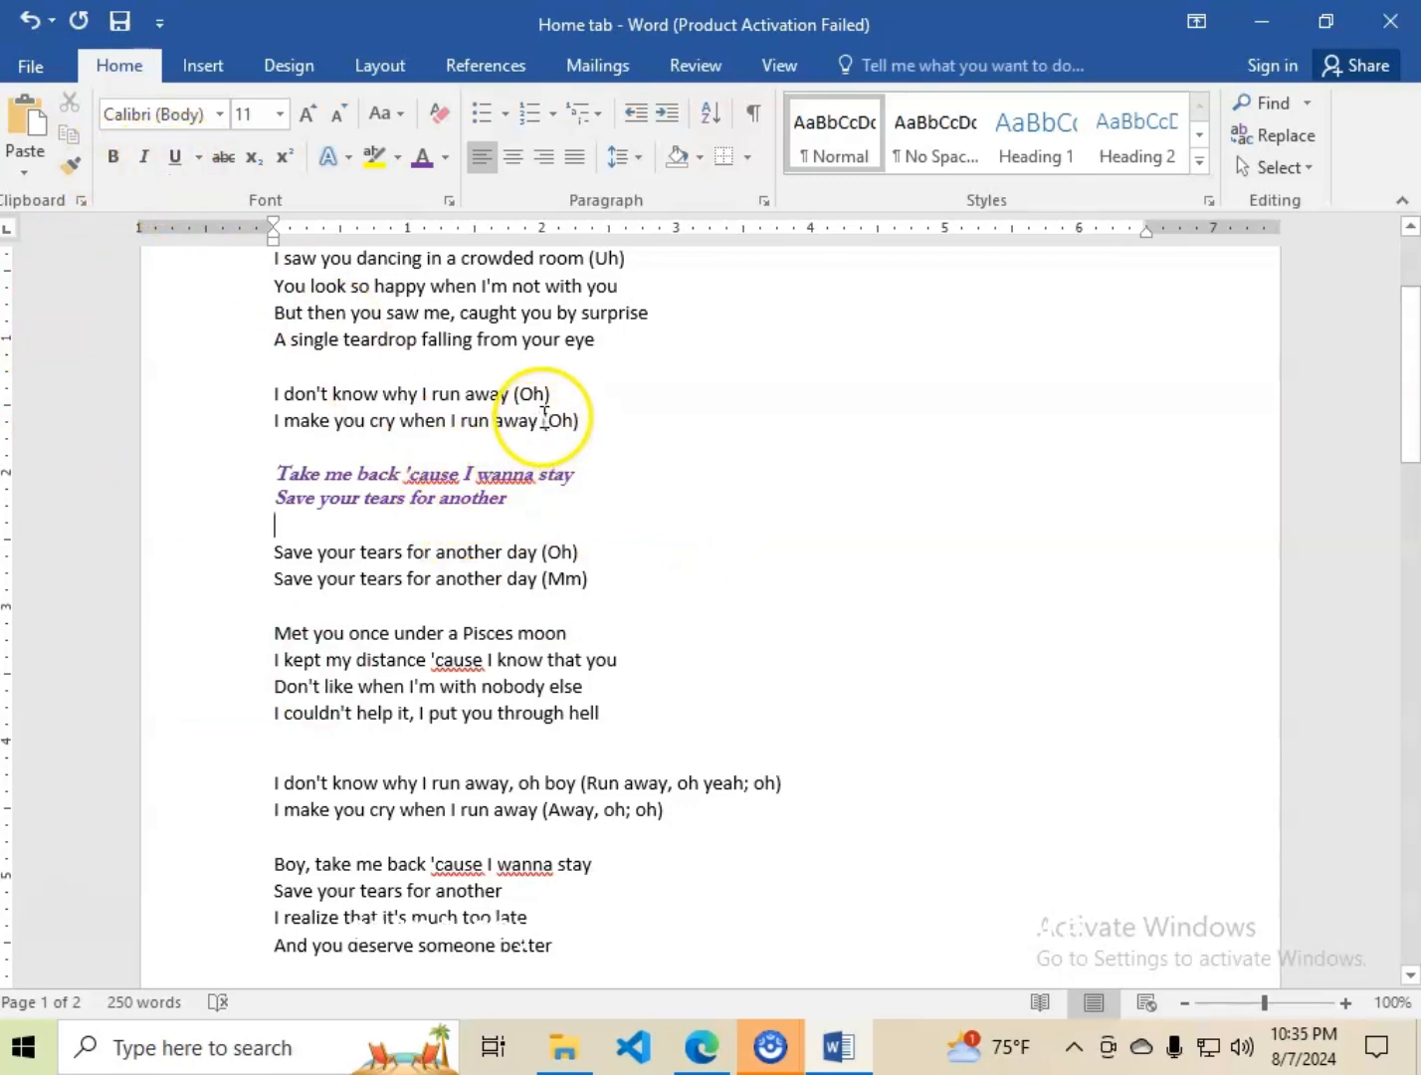
Strike through "(Oh)" at the end of the line "I make you cry when I run away" above the purple lines.
left_click_drag(544, 417, 580, 417)
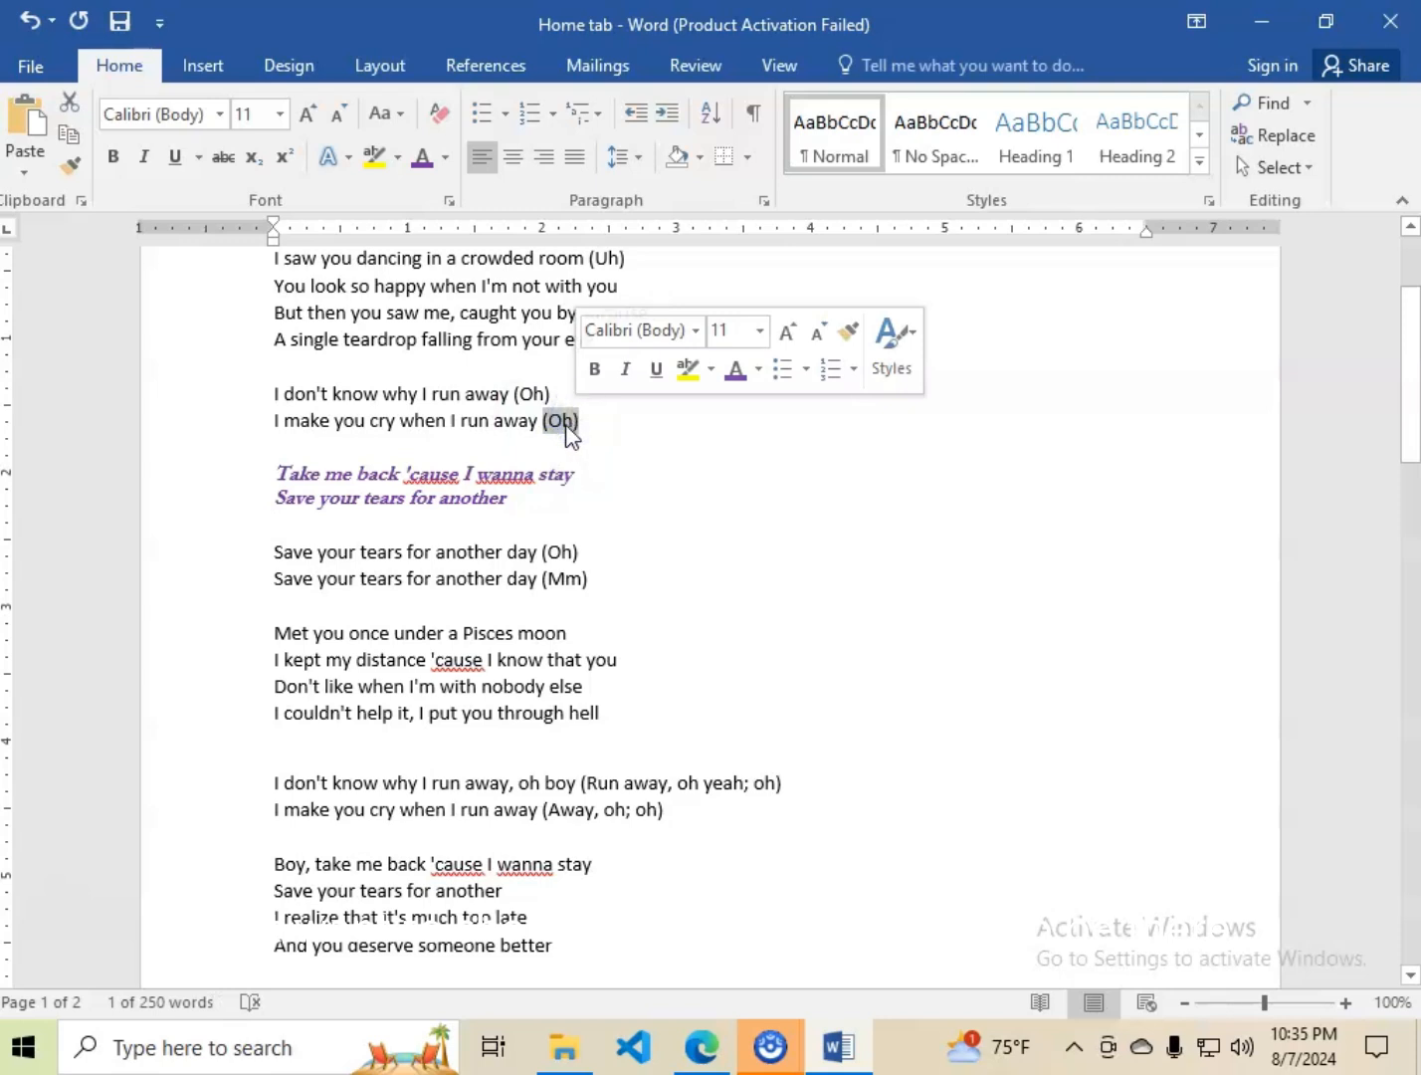
left_click(216, 158)
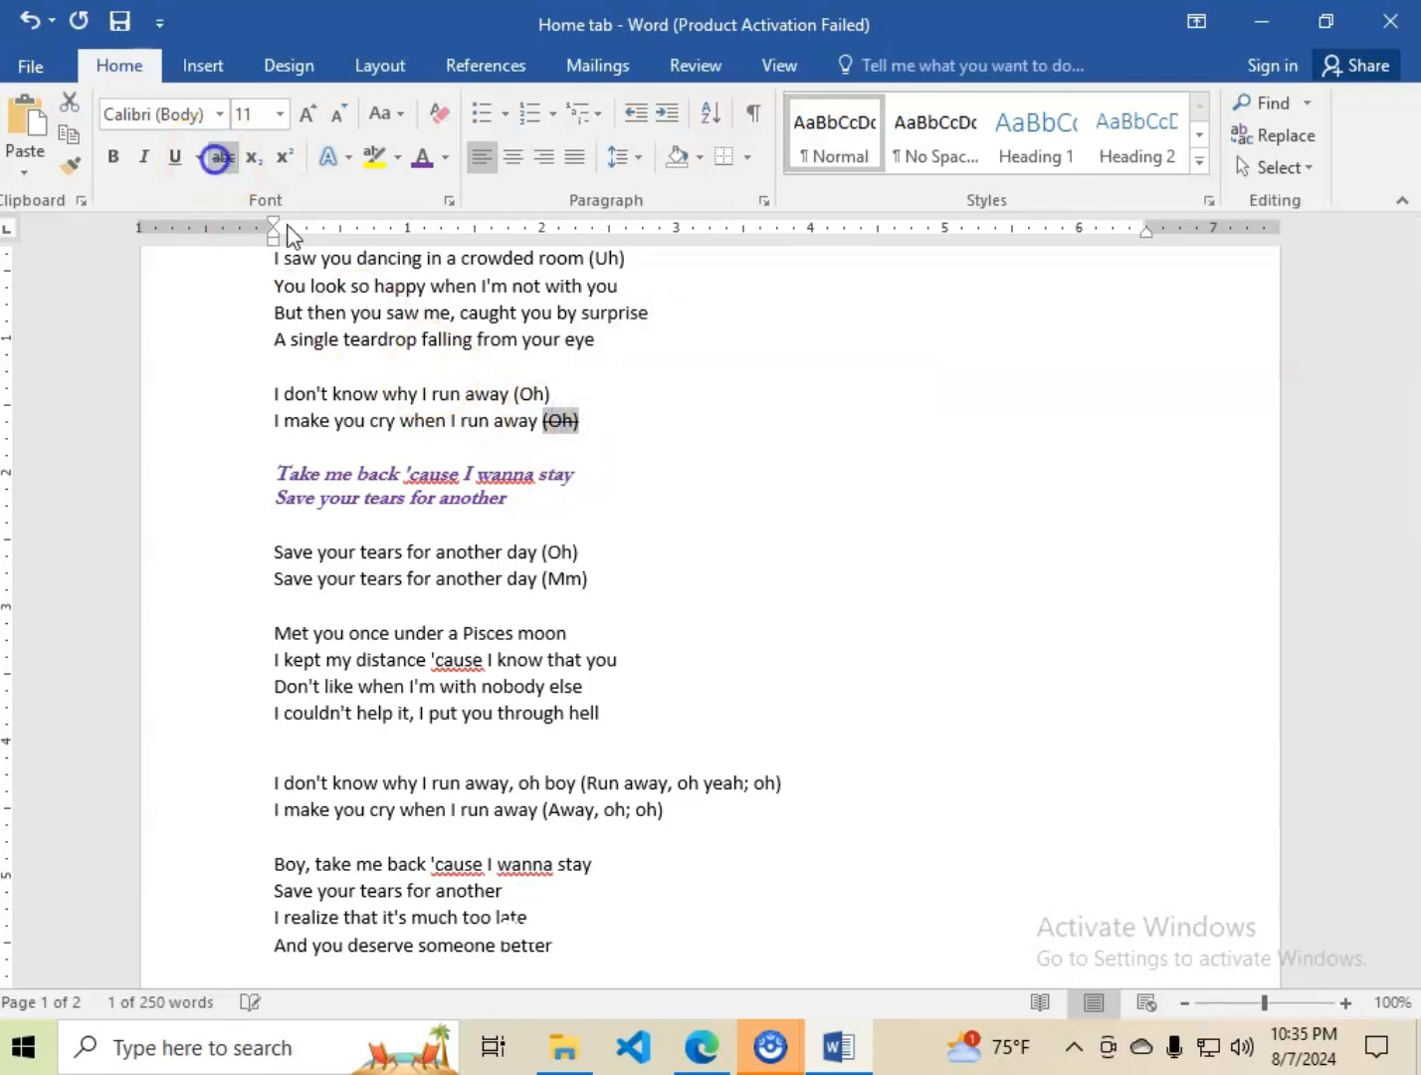
left_click(600, 435)
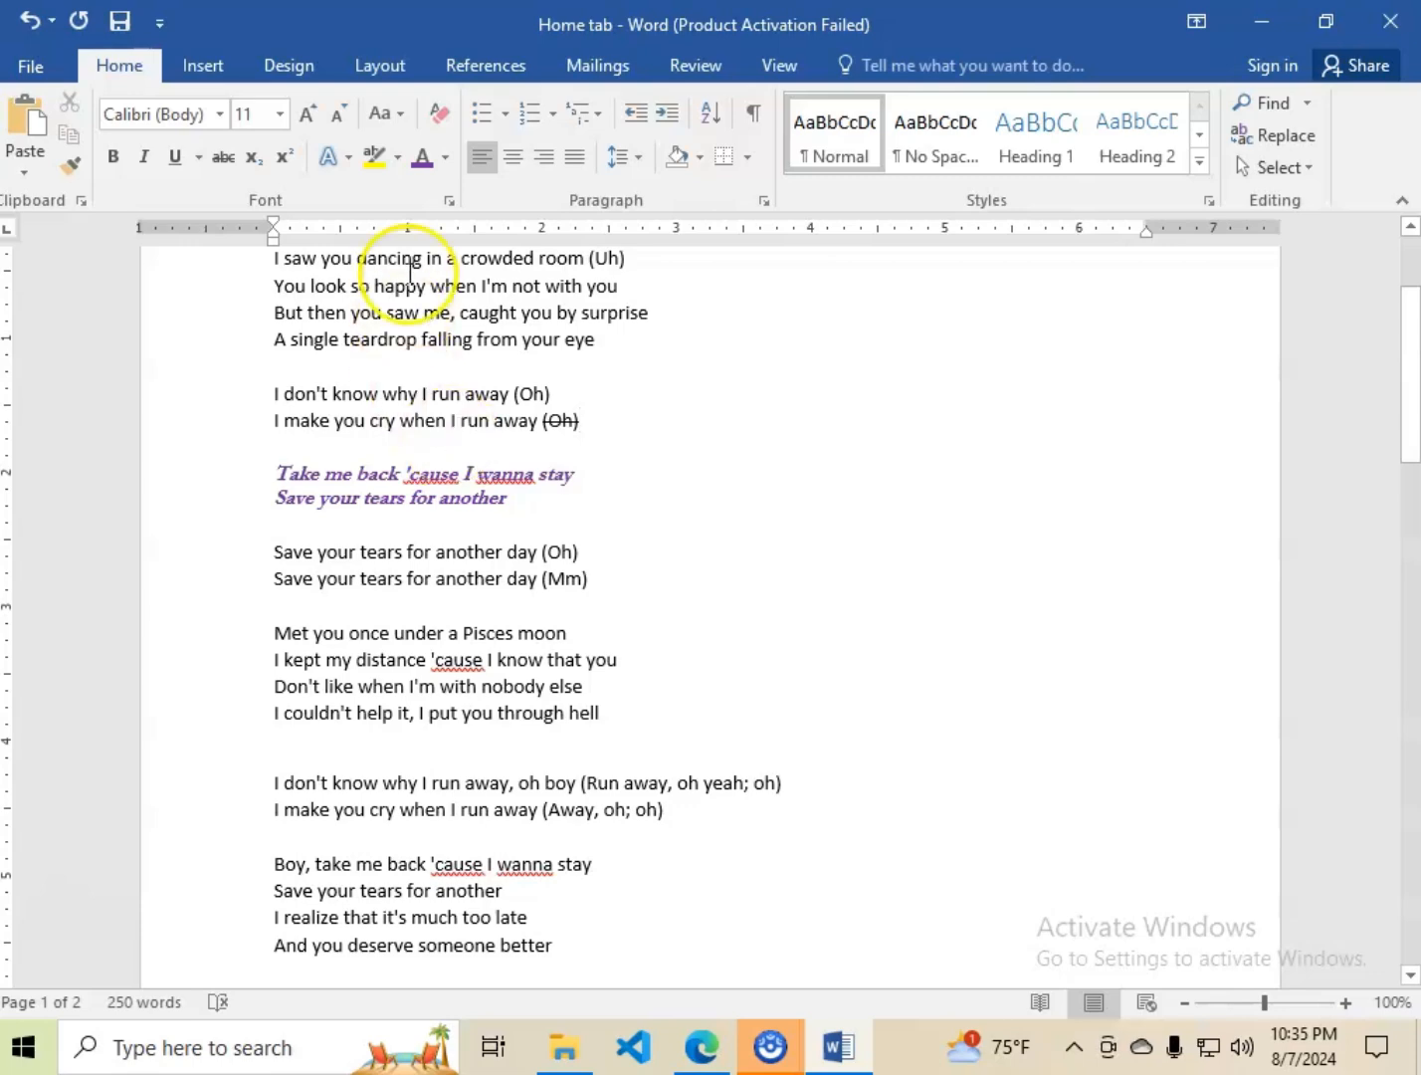
Grow the title line's font size to 16 and shrink it back to 11.
scroll(510, 446, "up", 3)
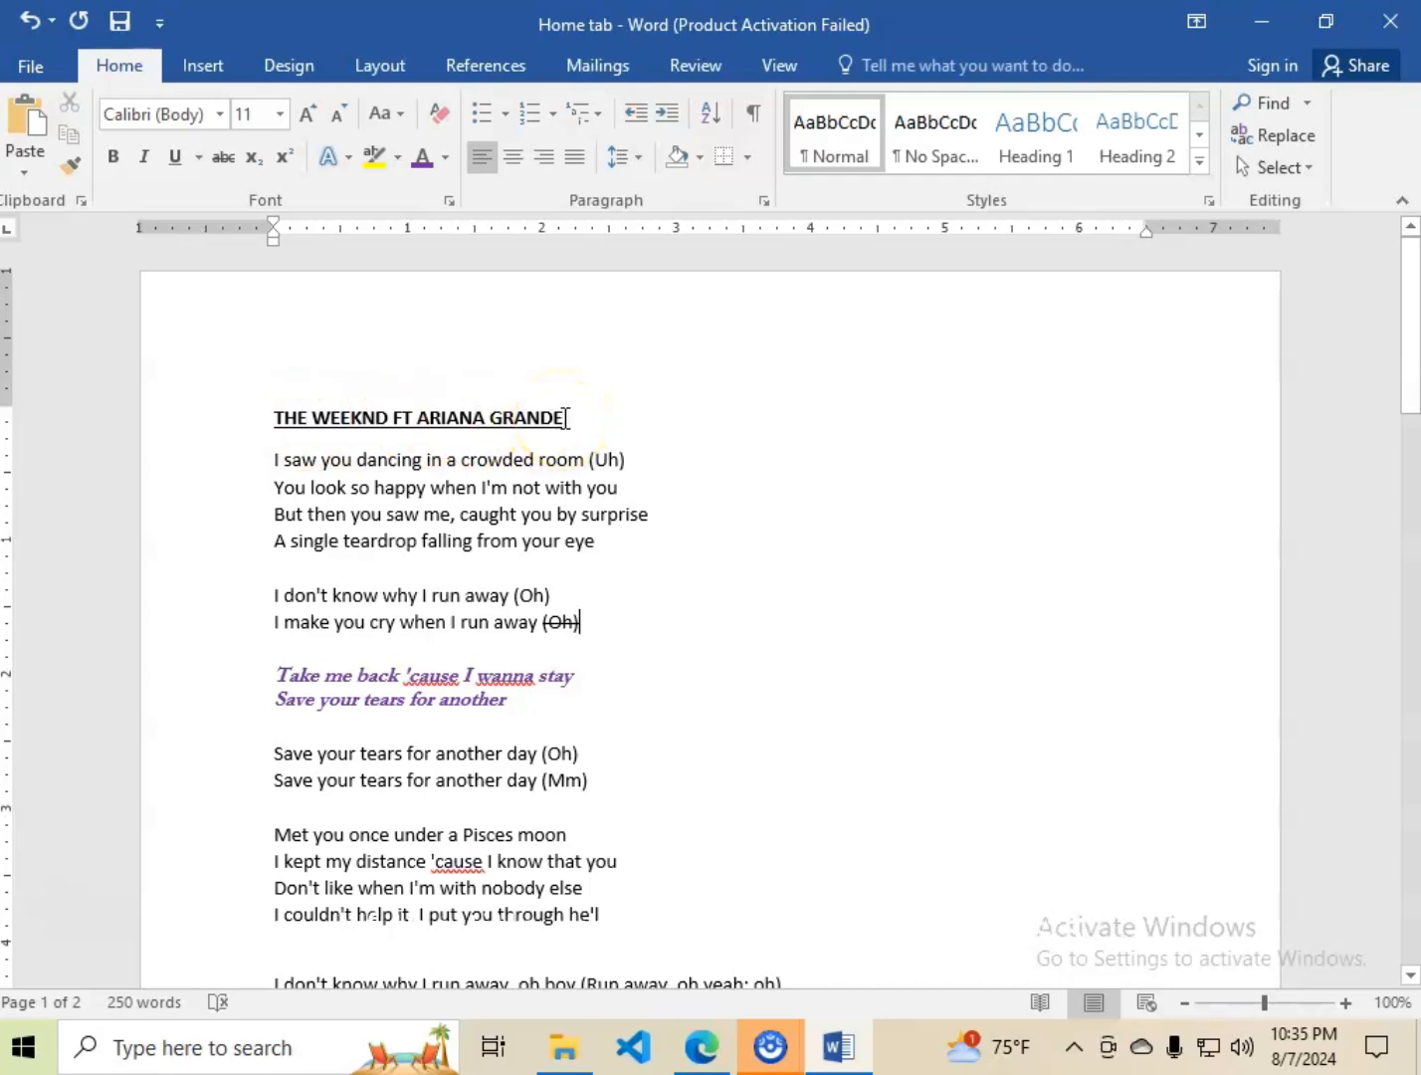
left_click_drag(566, 418, 282, 417)
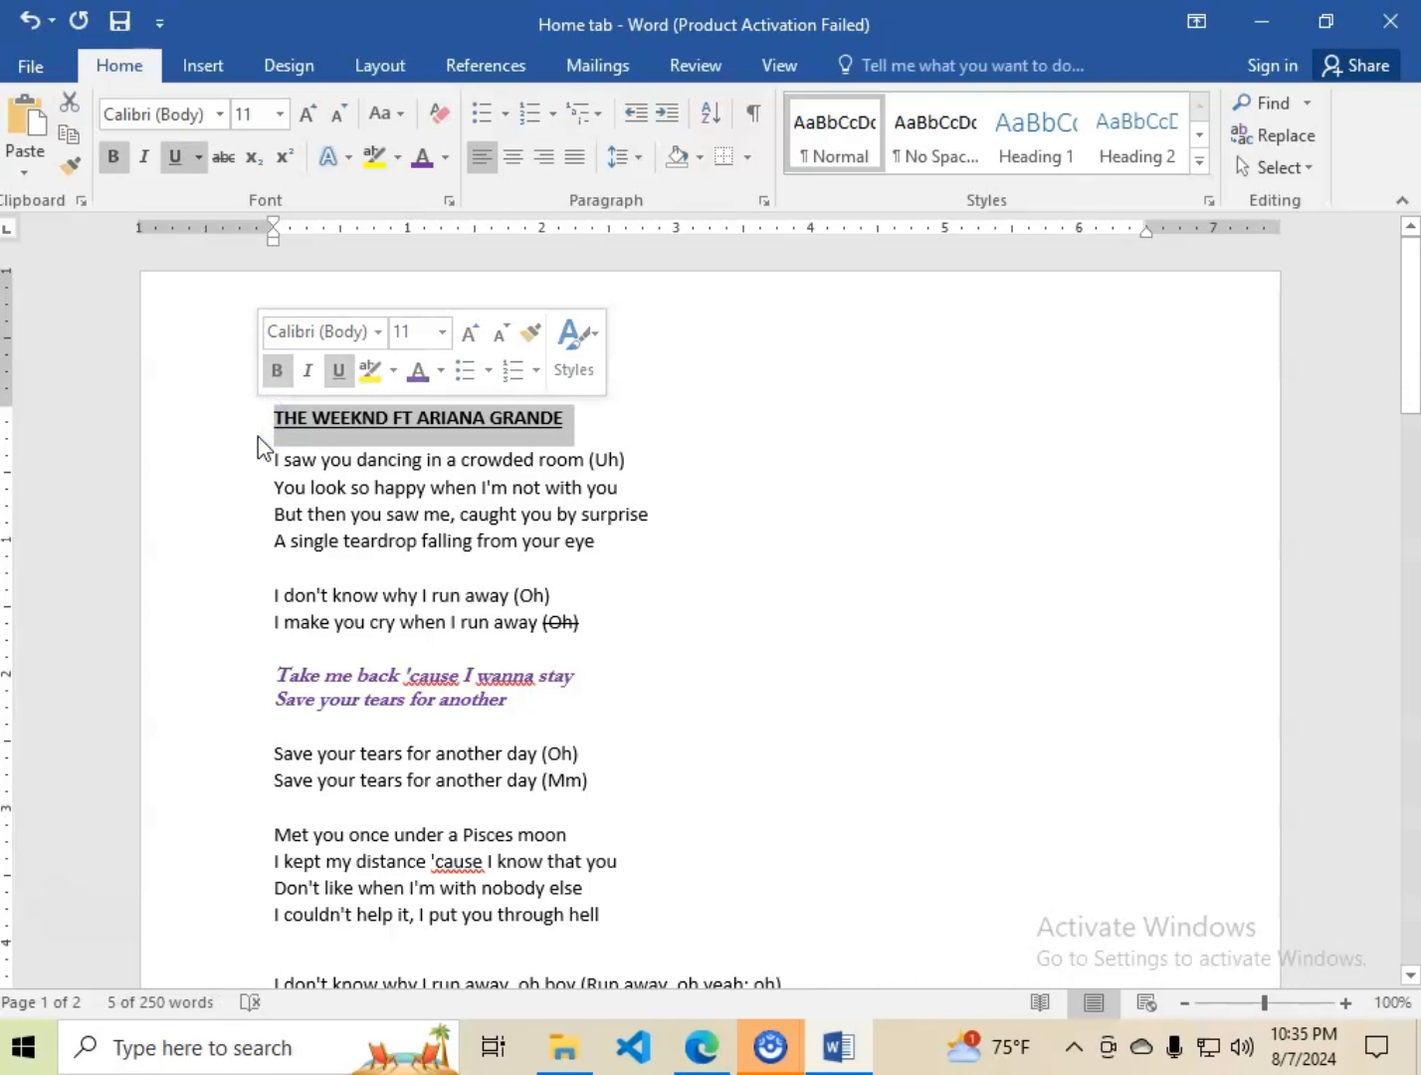
left_click(314, 115)
left_click(314, 114)
left_click(314, 115)
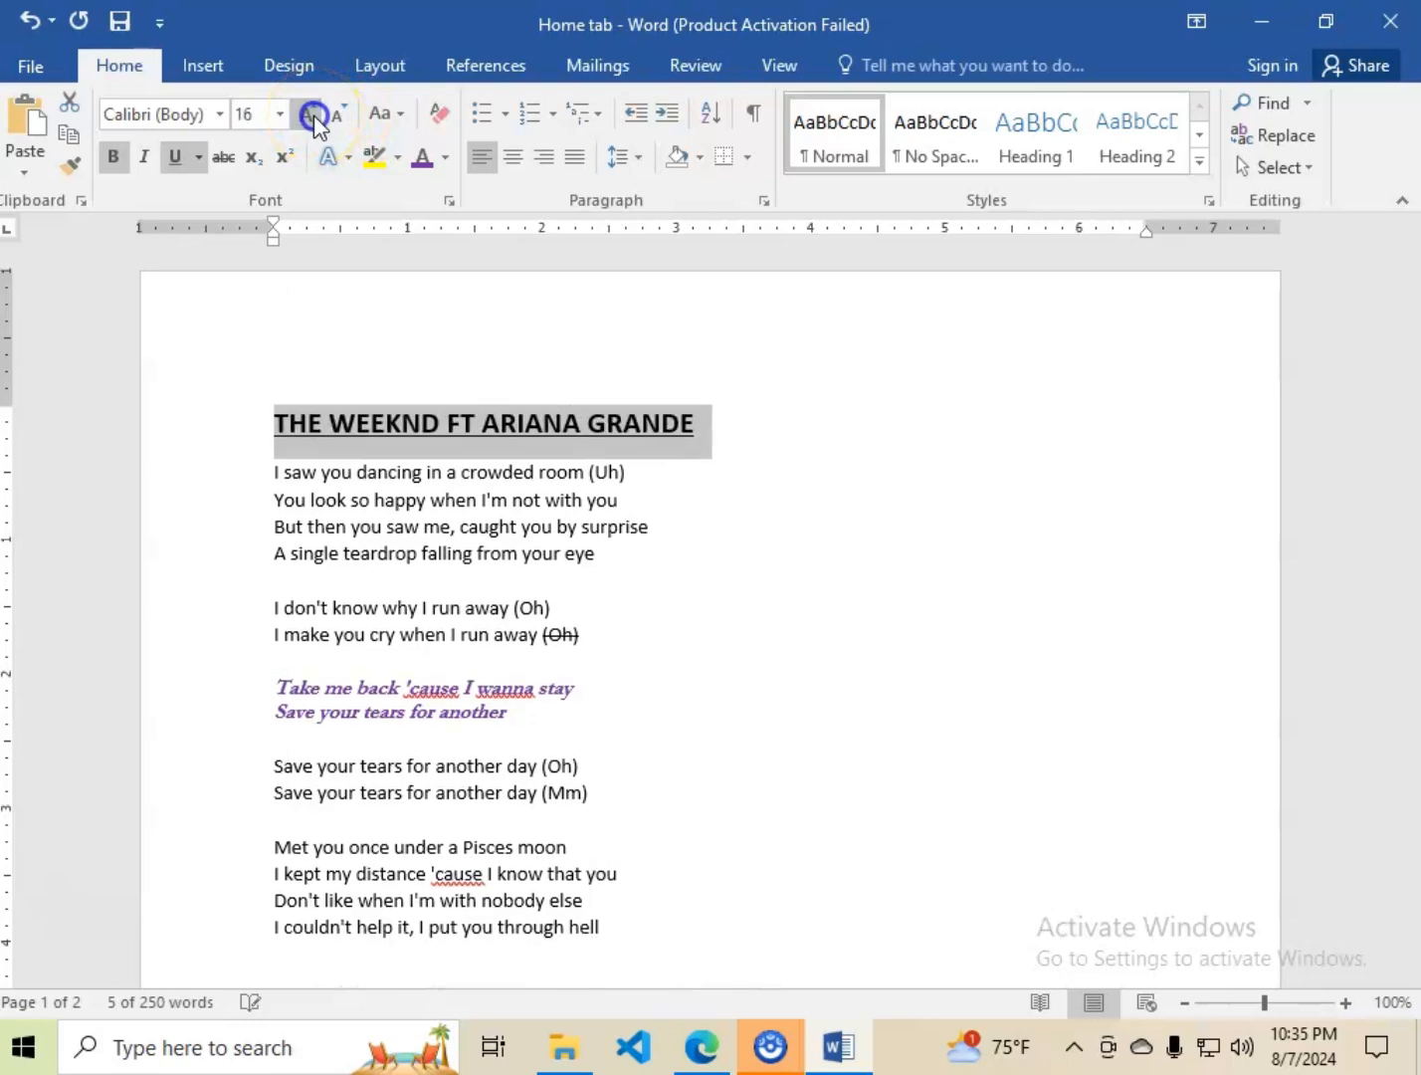
left_click(336, 114)
left_click(337, 114)
left_click(336, 114)
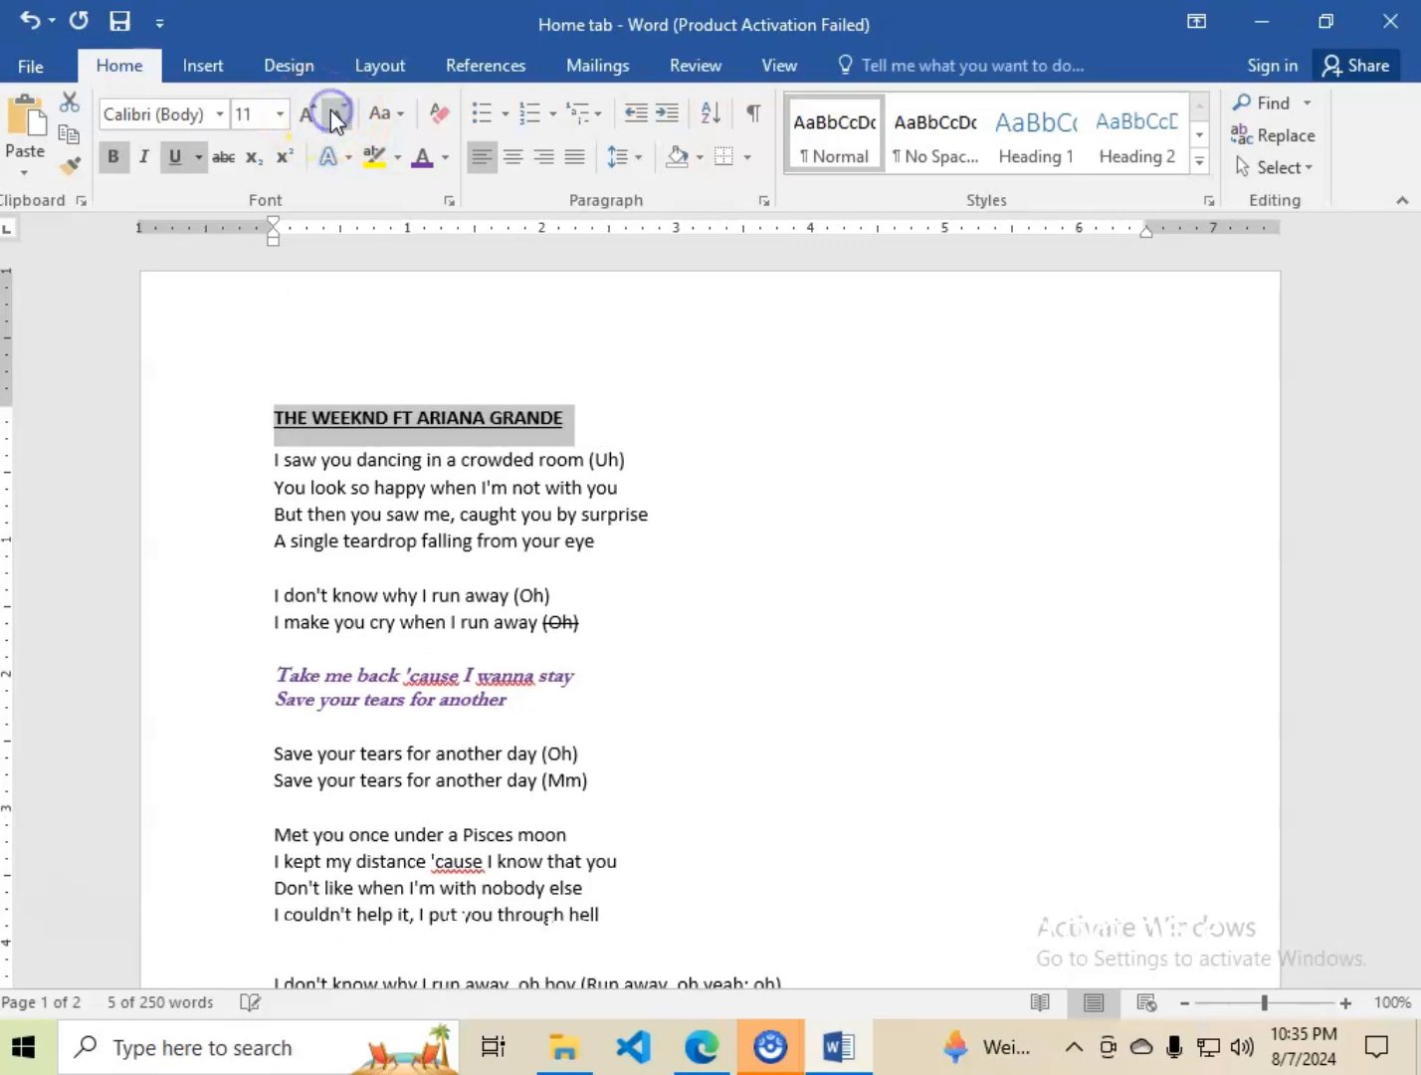
Try font size 22 on the title line, settle on size 16, and deselect the title.
left_click(281, 114)
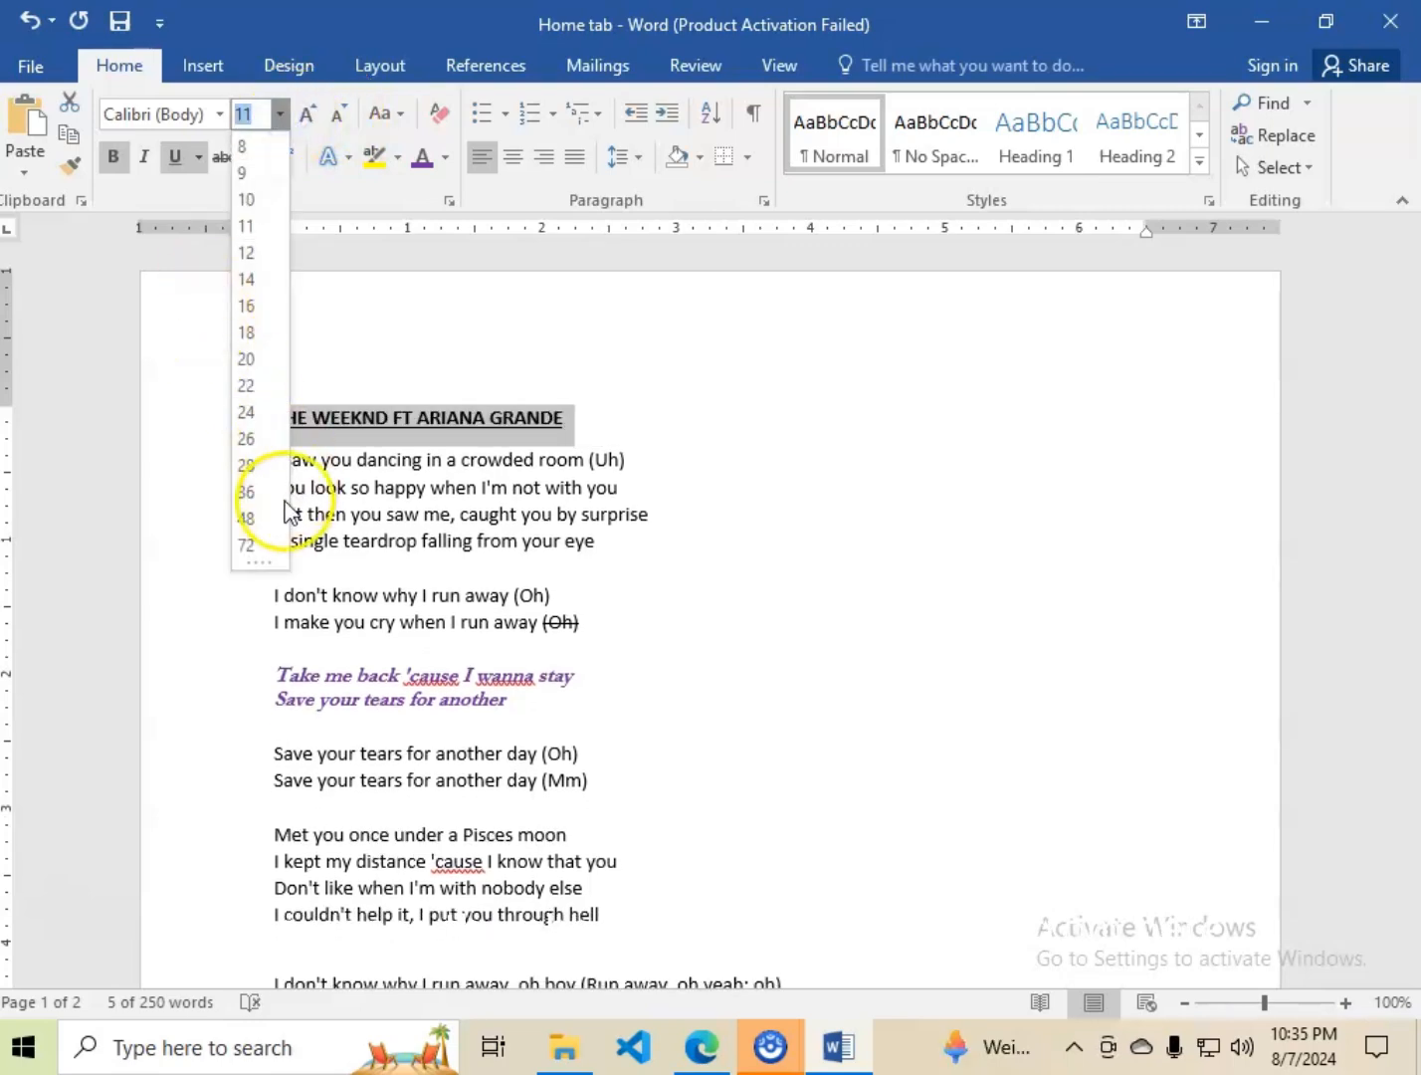
left_click(255, 399)
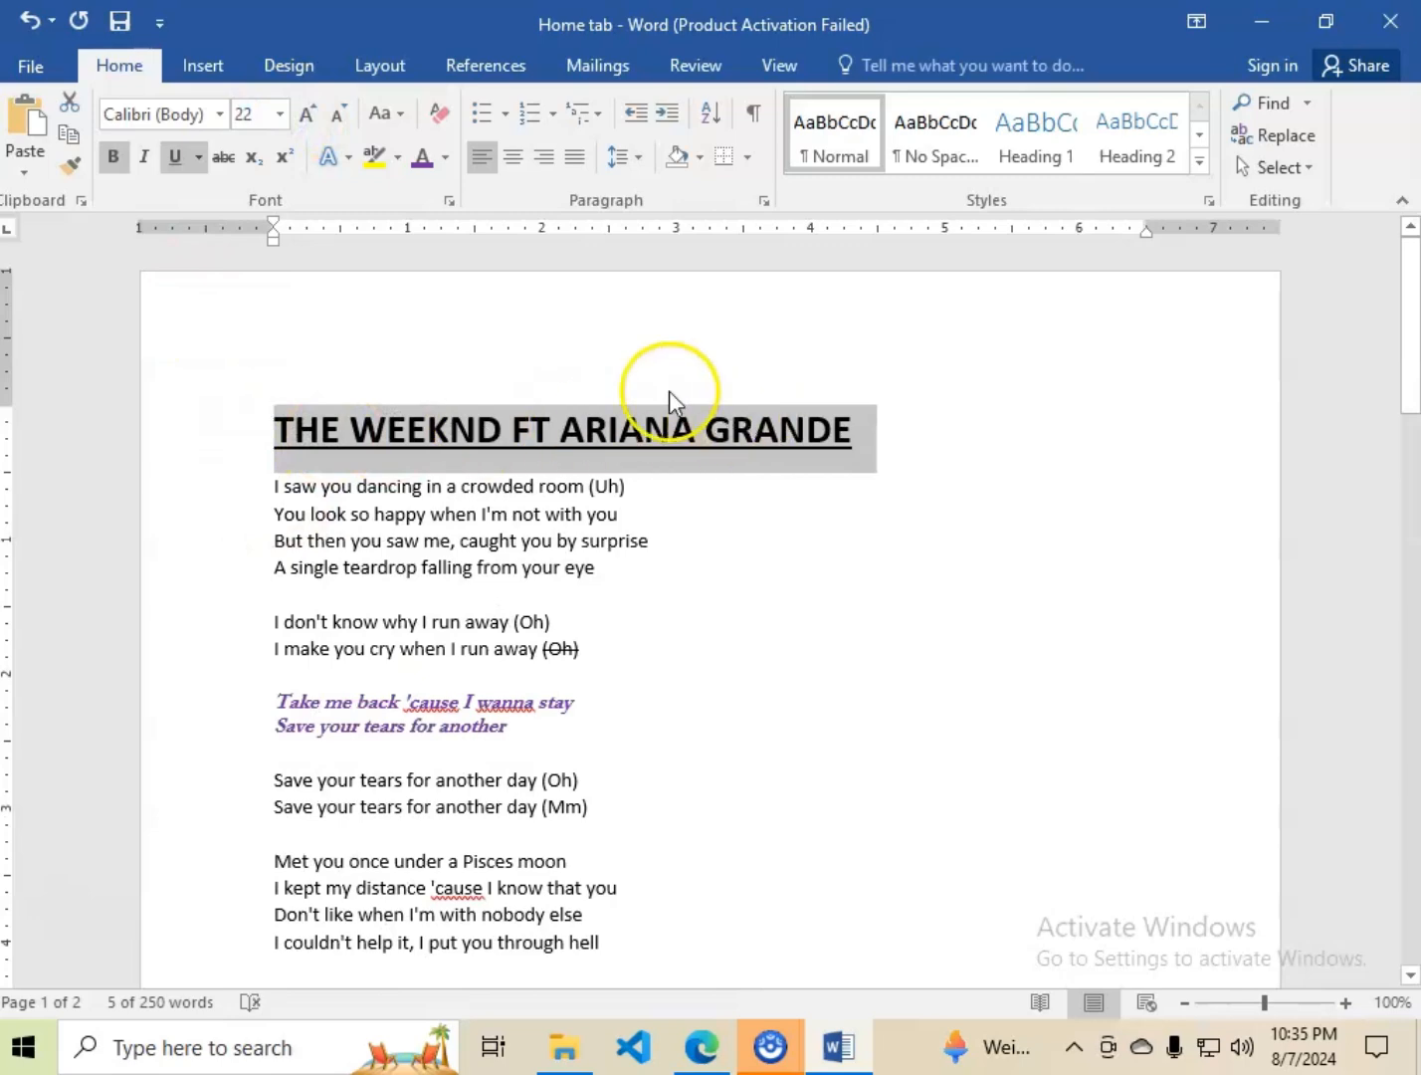
left_click(280, 116)
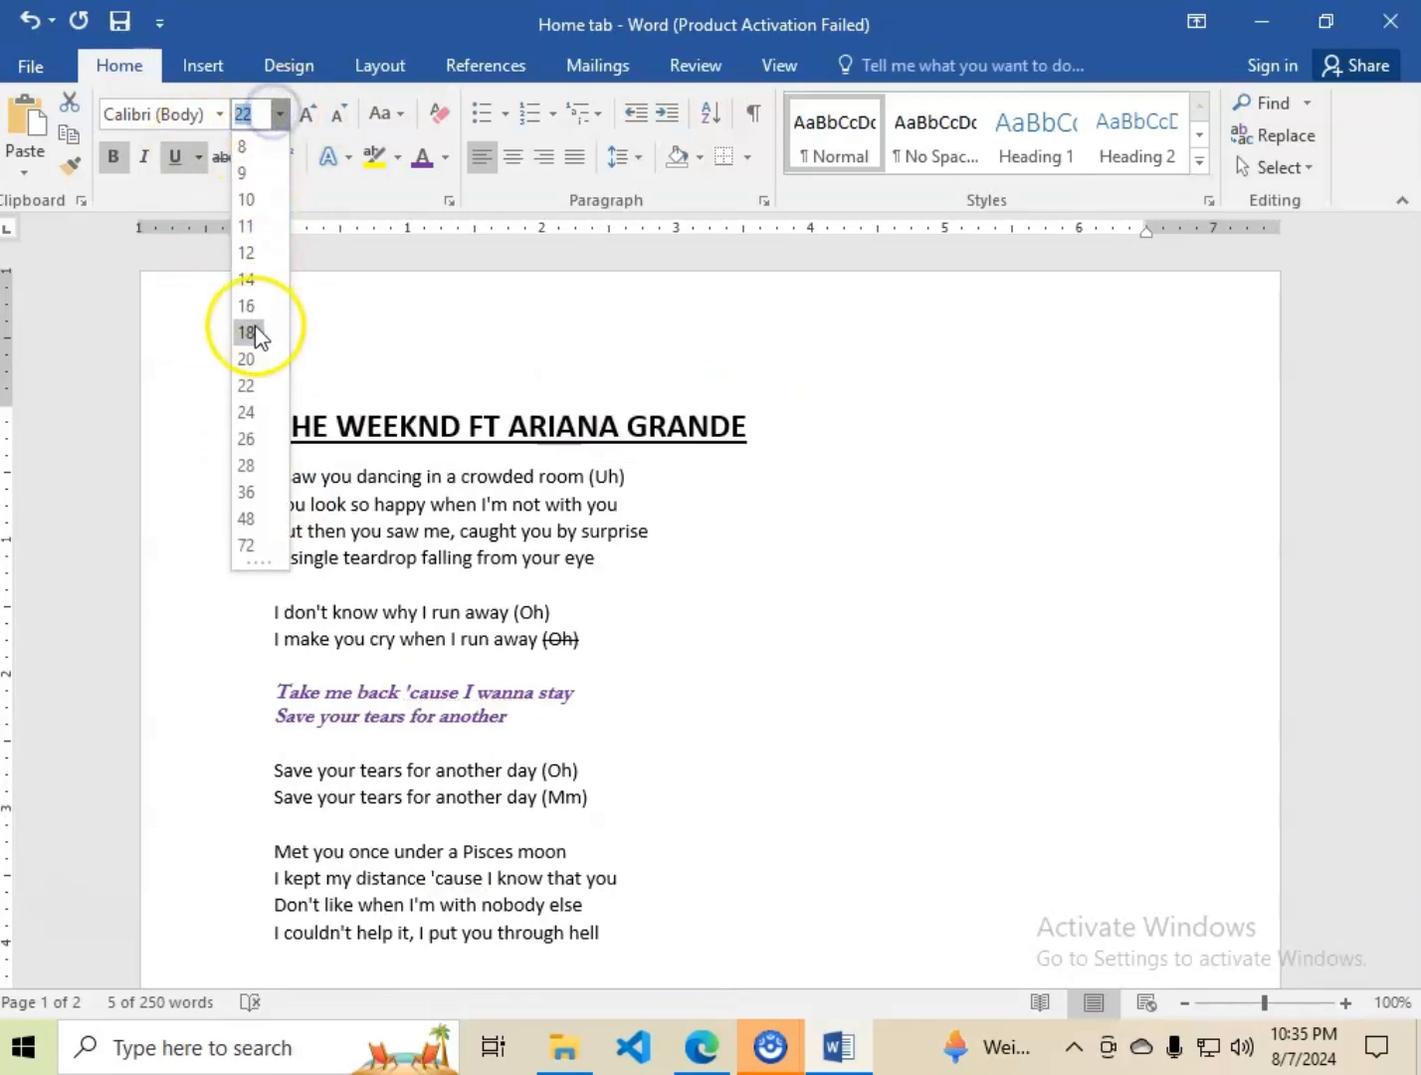
left_click(254, 304)
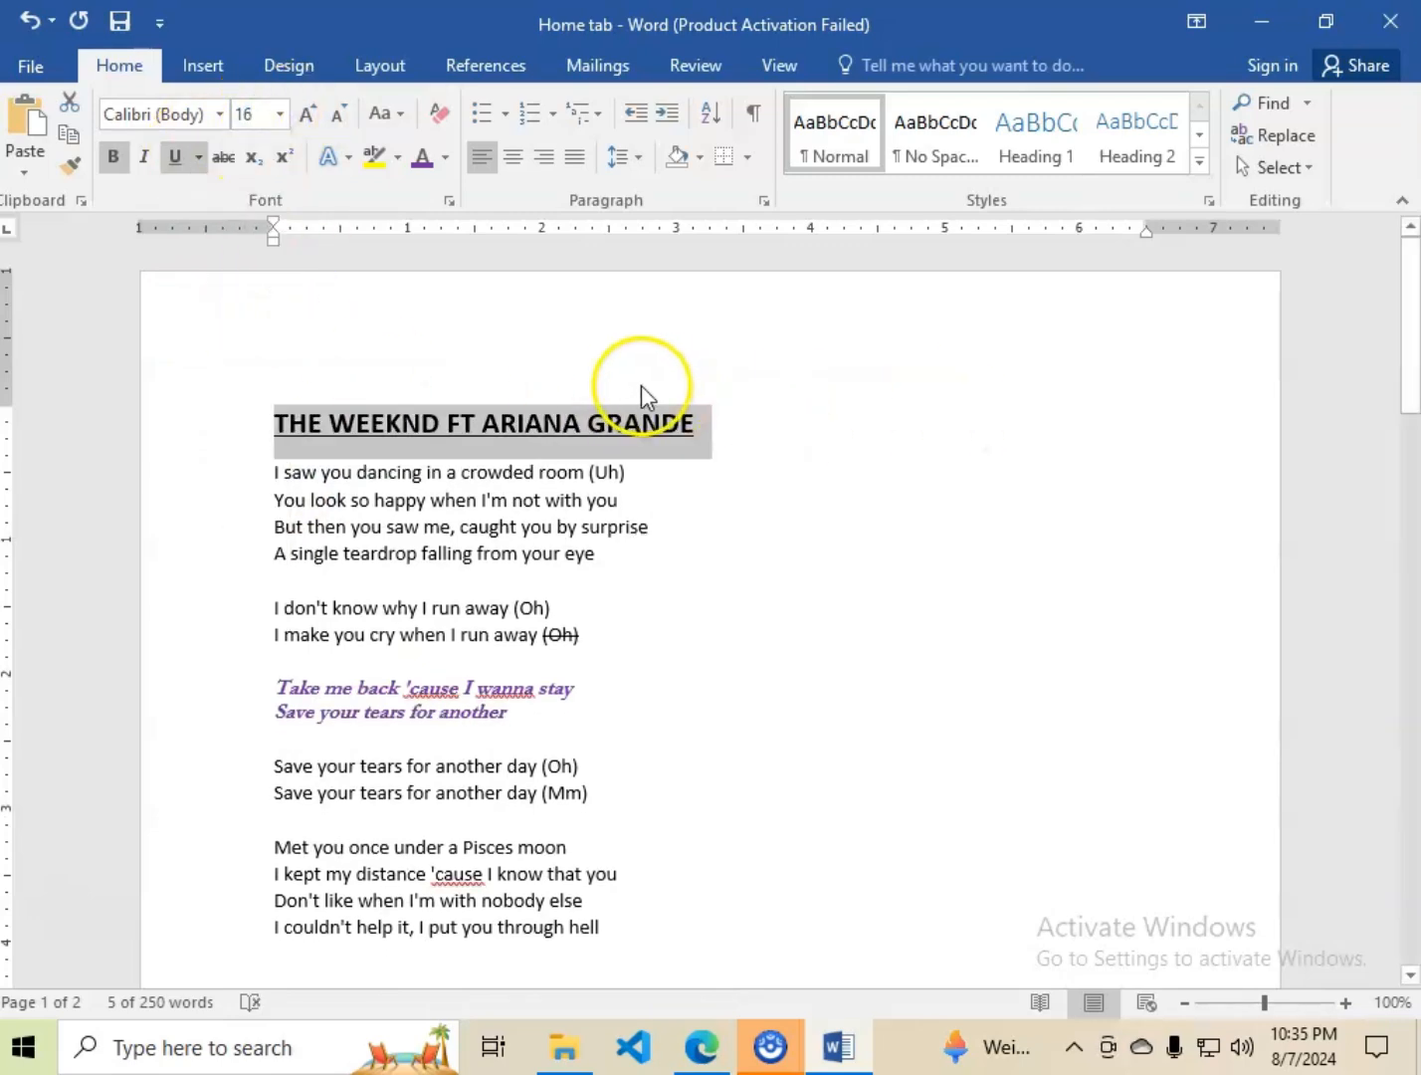
left_click(572, 370)
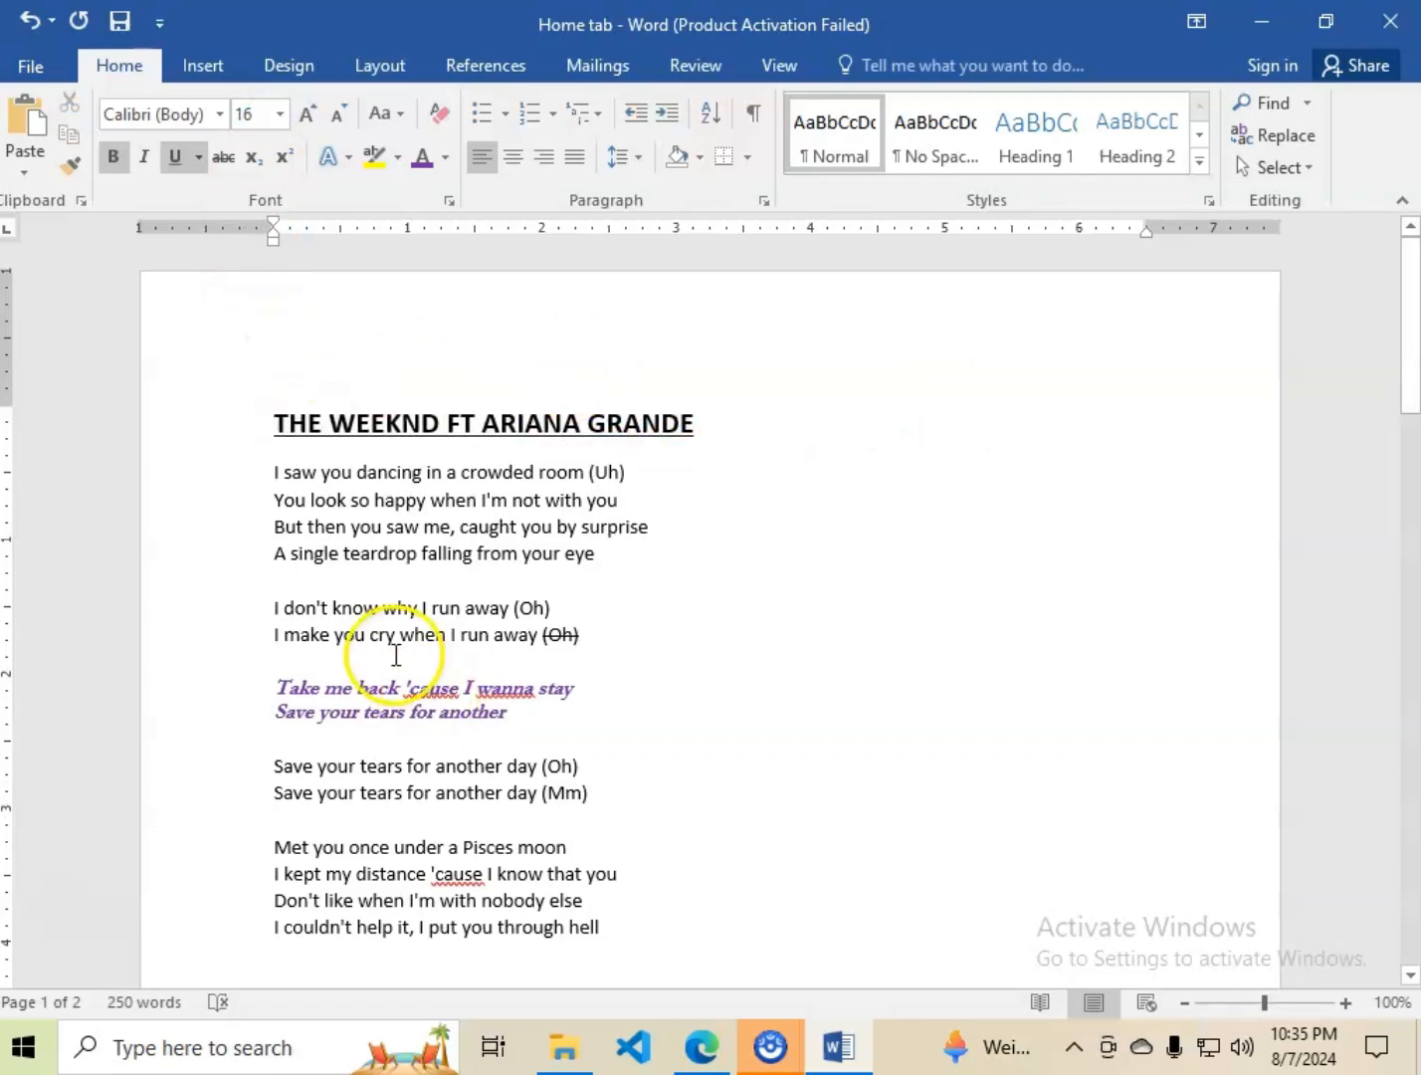
Look through the remaining lyrics and compare the purple lines with the plain "Save your tears for another day" lines below them.
scroll(391, 654, "down", 5)
scroll(392, 654, "down", 1)
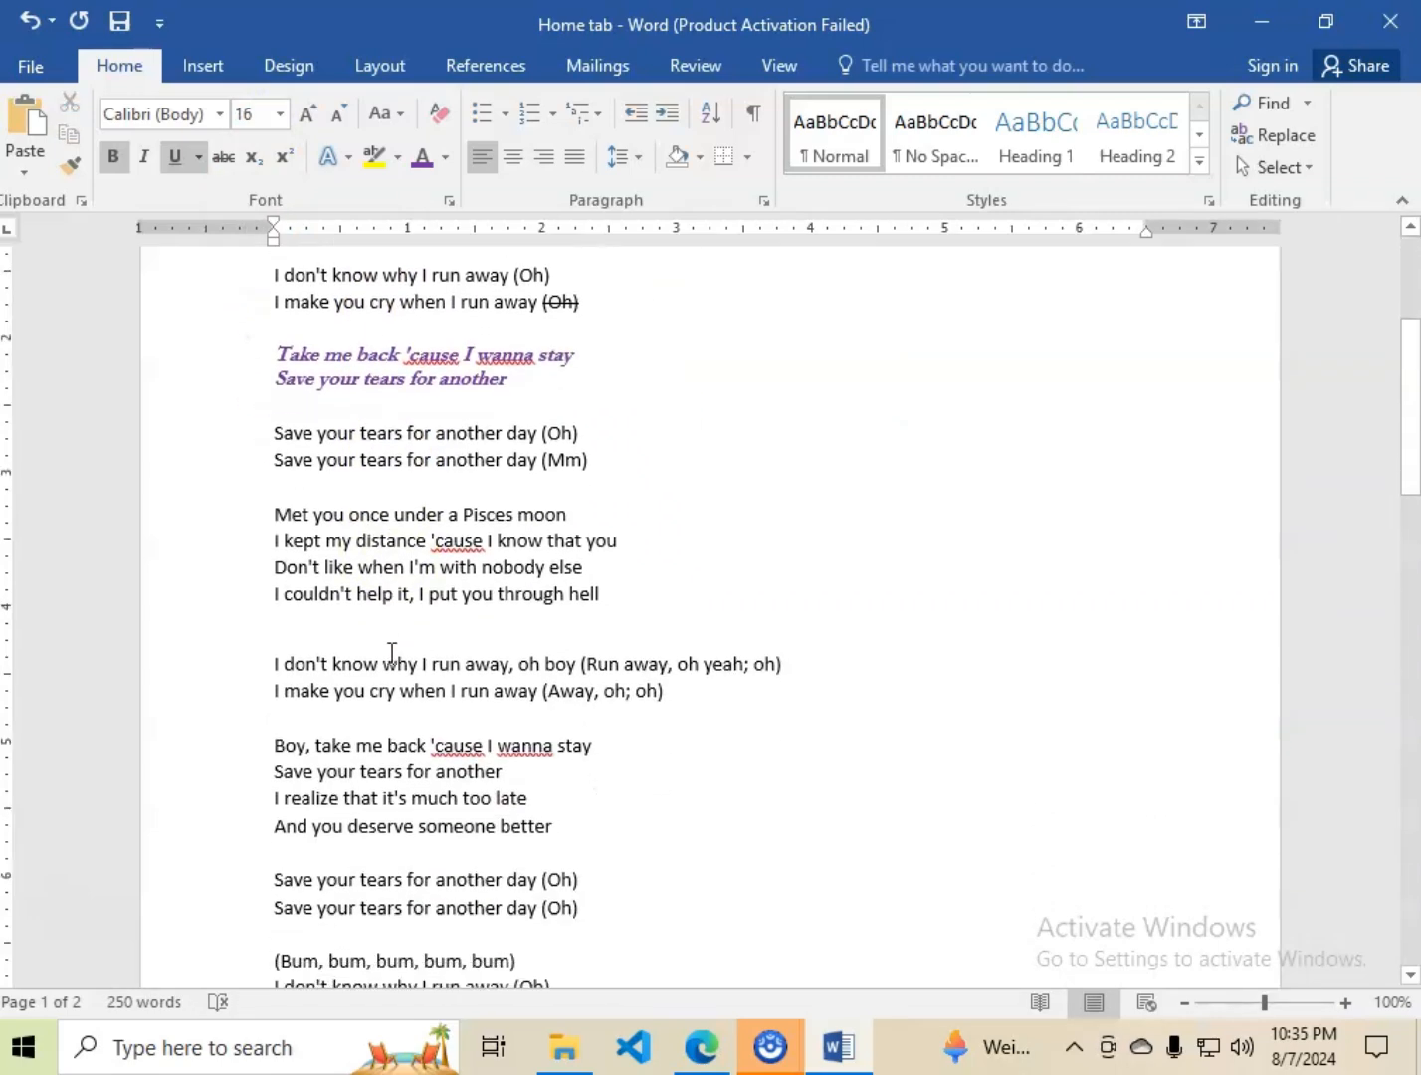
left_click(304, 369)
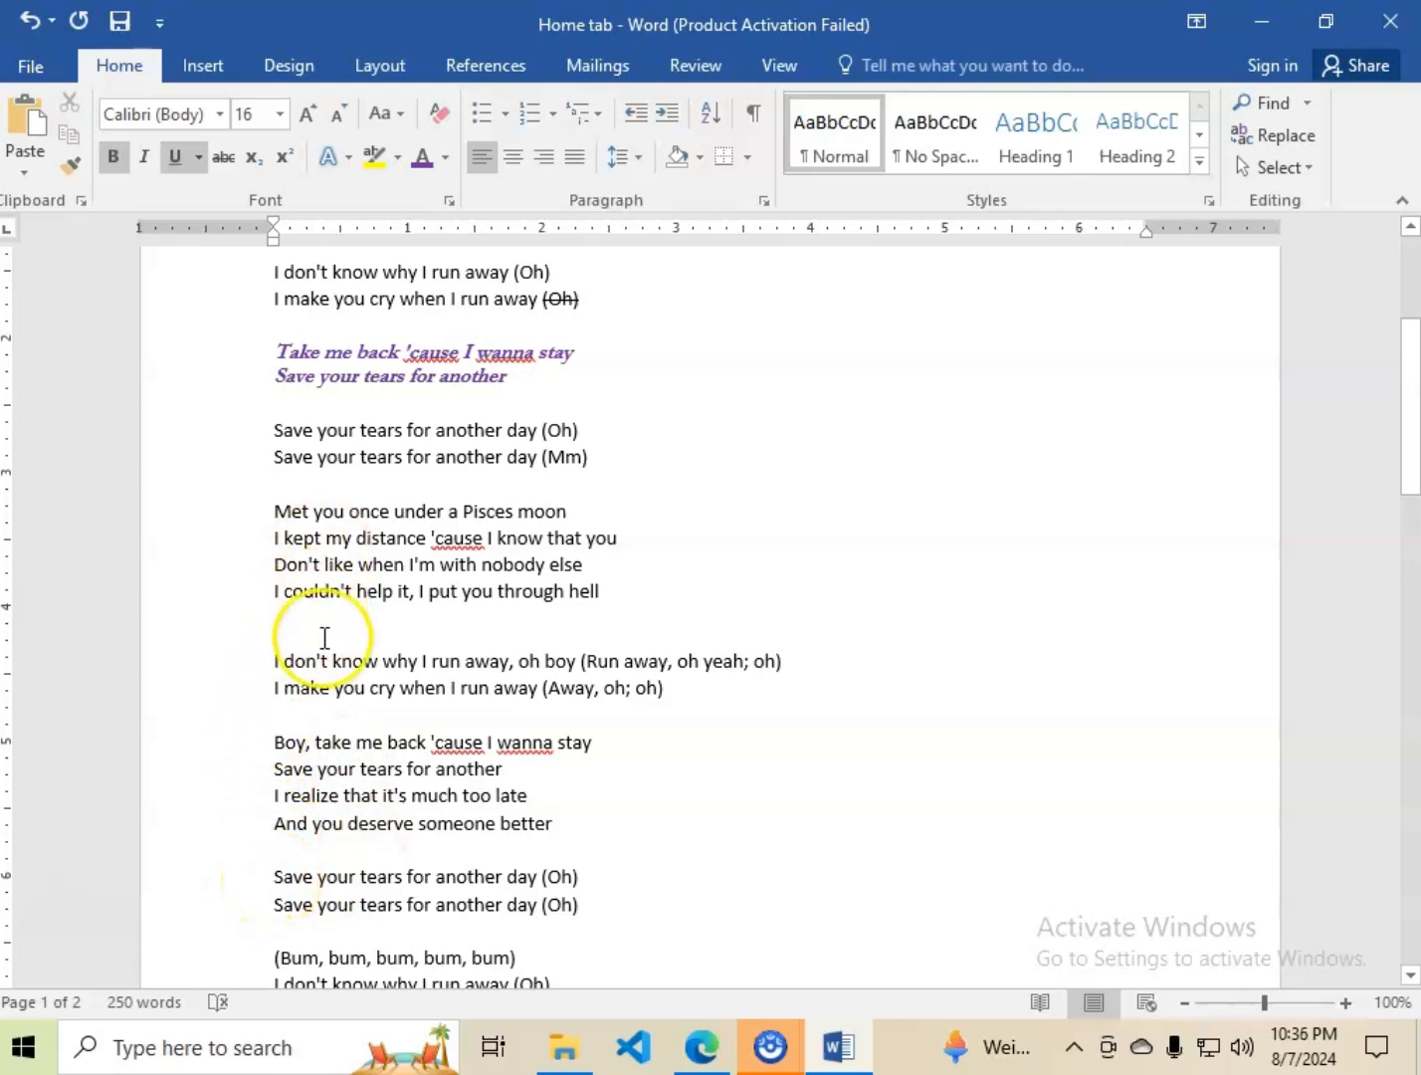
scroll(324, 637, "down", 5)
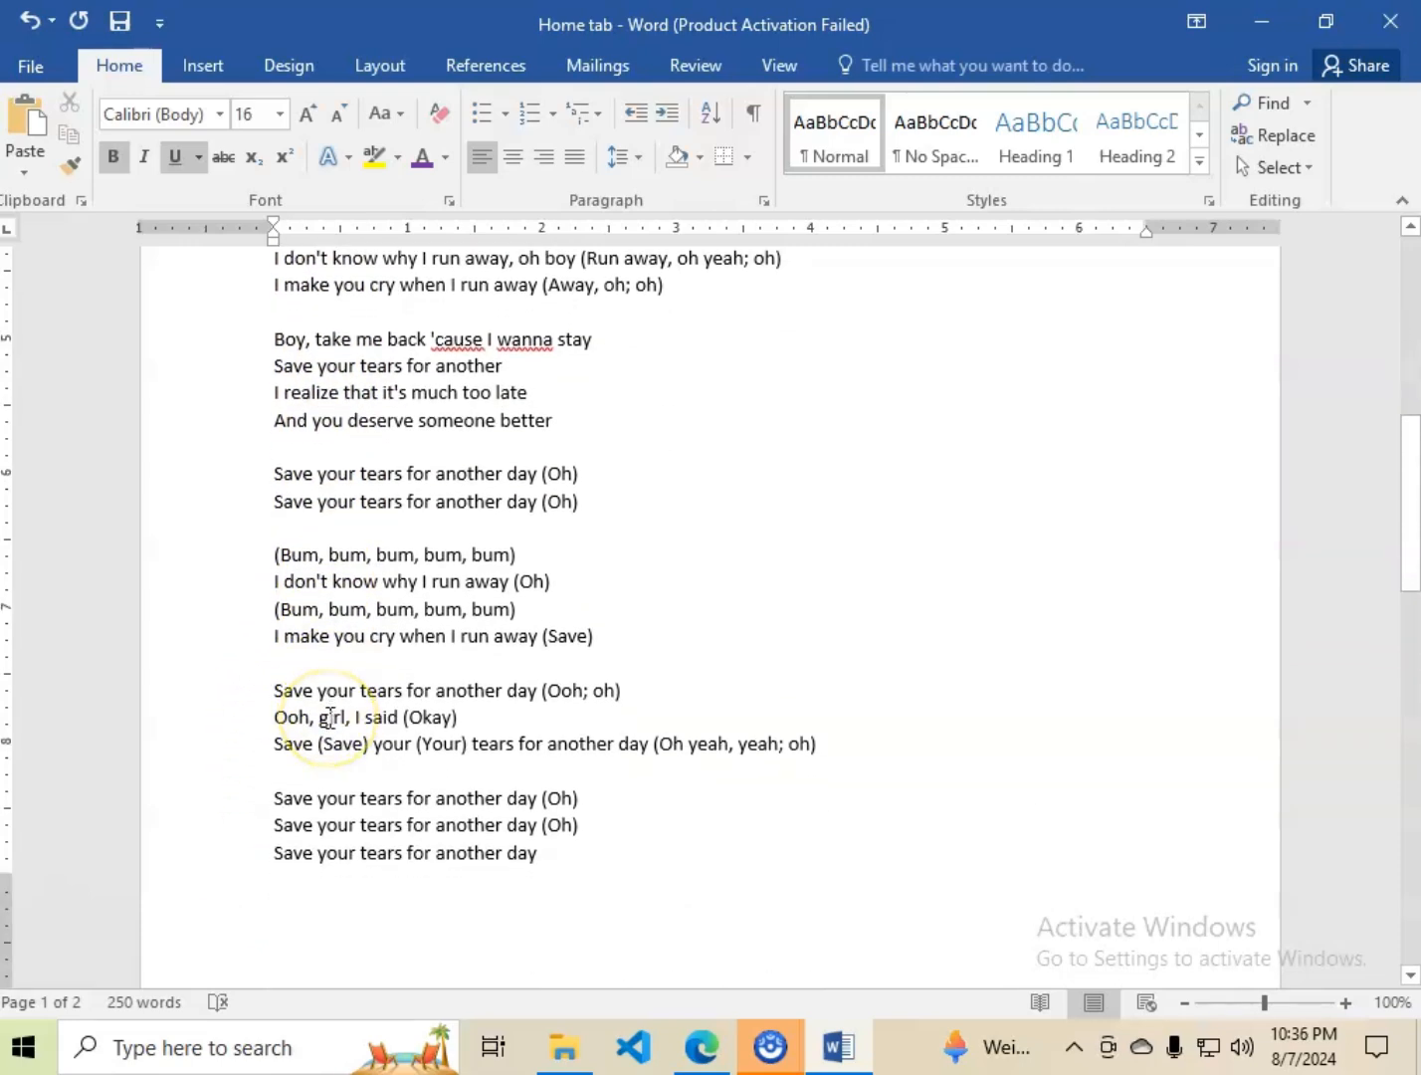
scroll(332, 731, "up", 2)
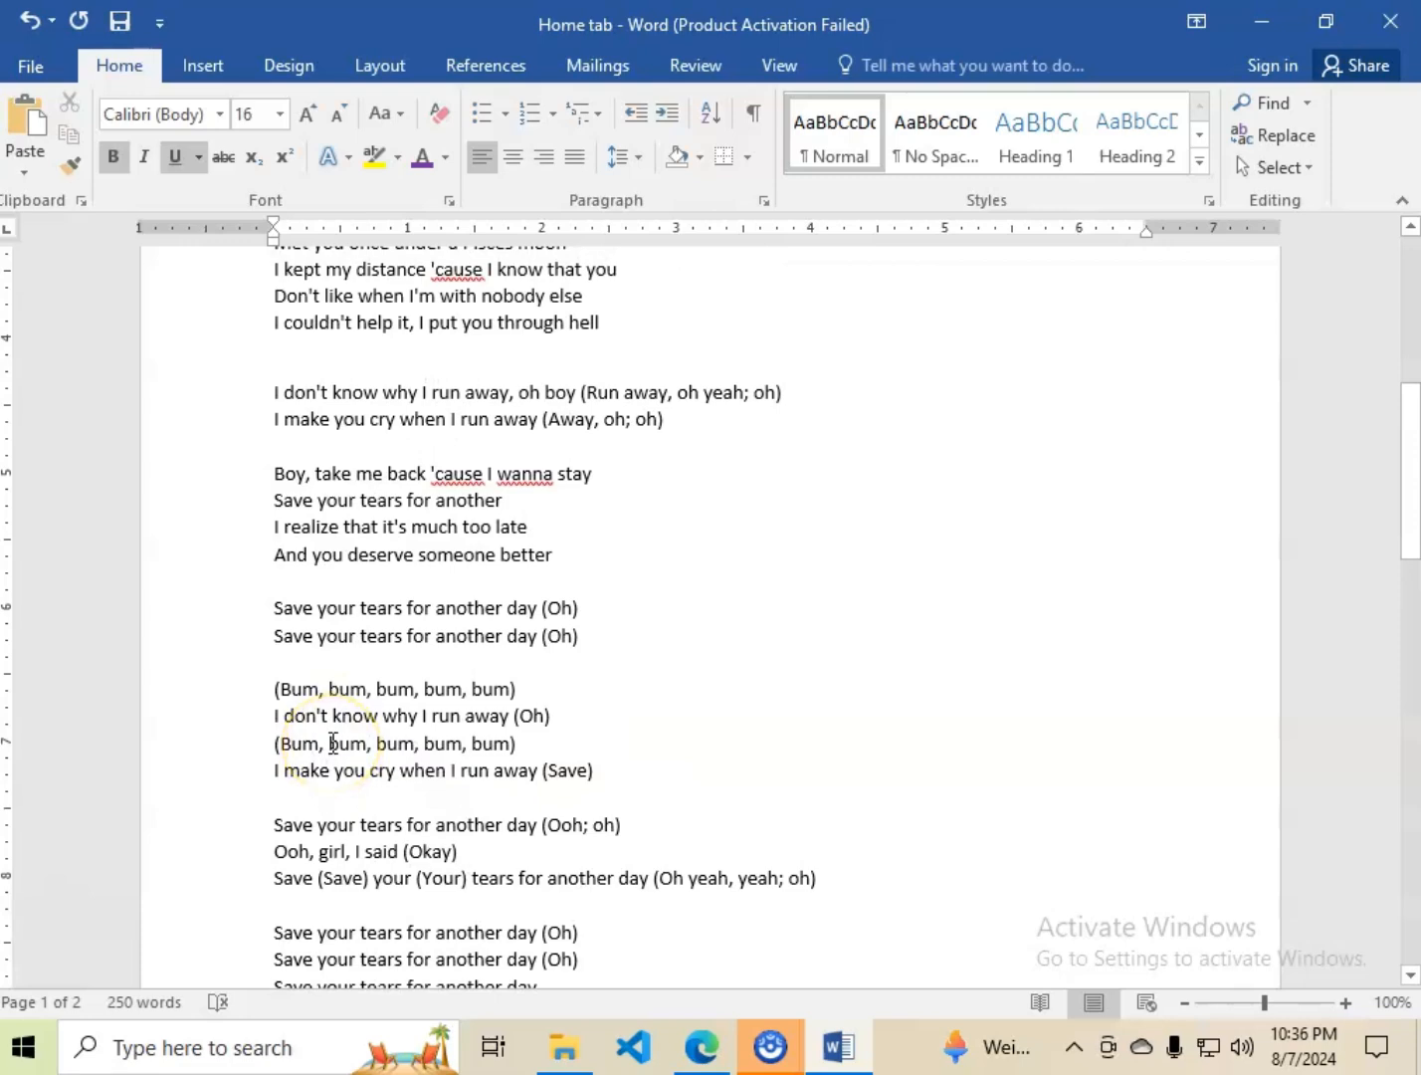
scroll(339, 736, "up", 3)
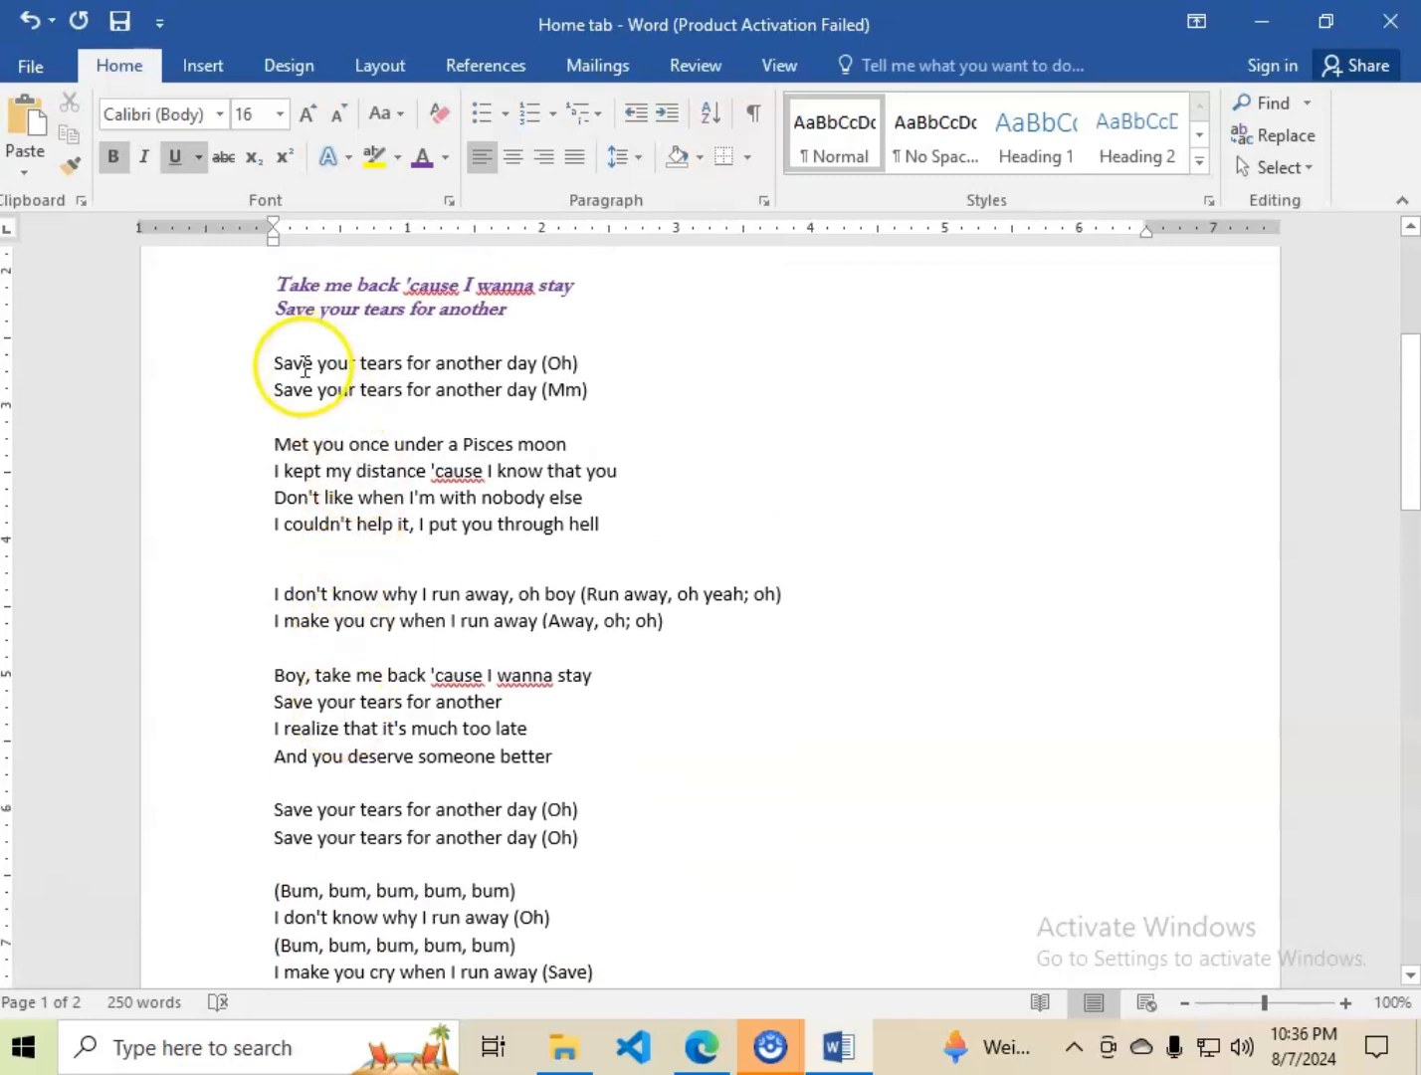
left_click(268, 362)
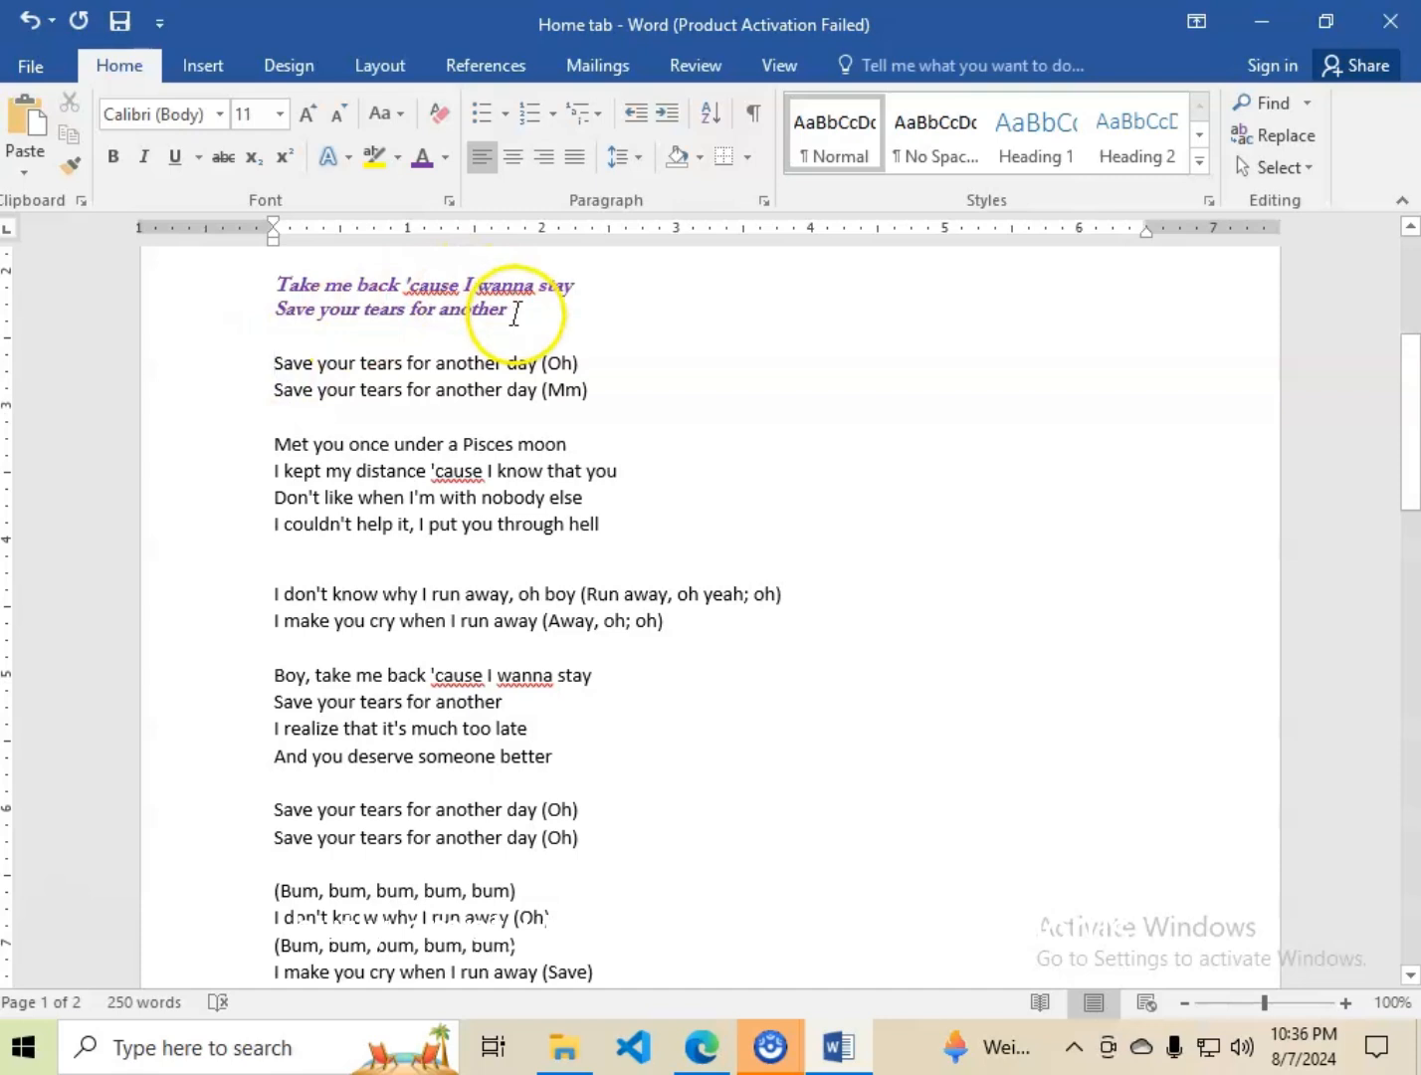
left_click_drag(516, 313, 277, 284)
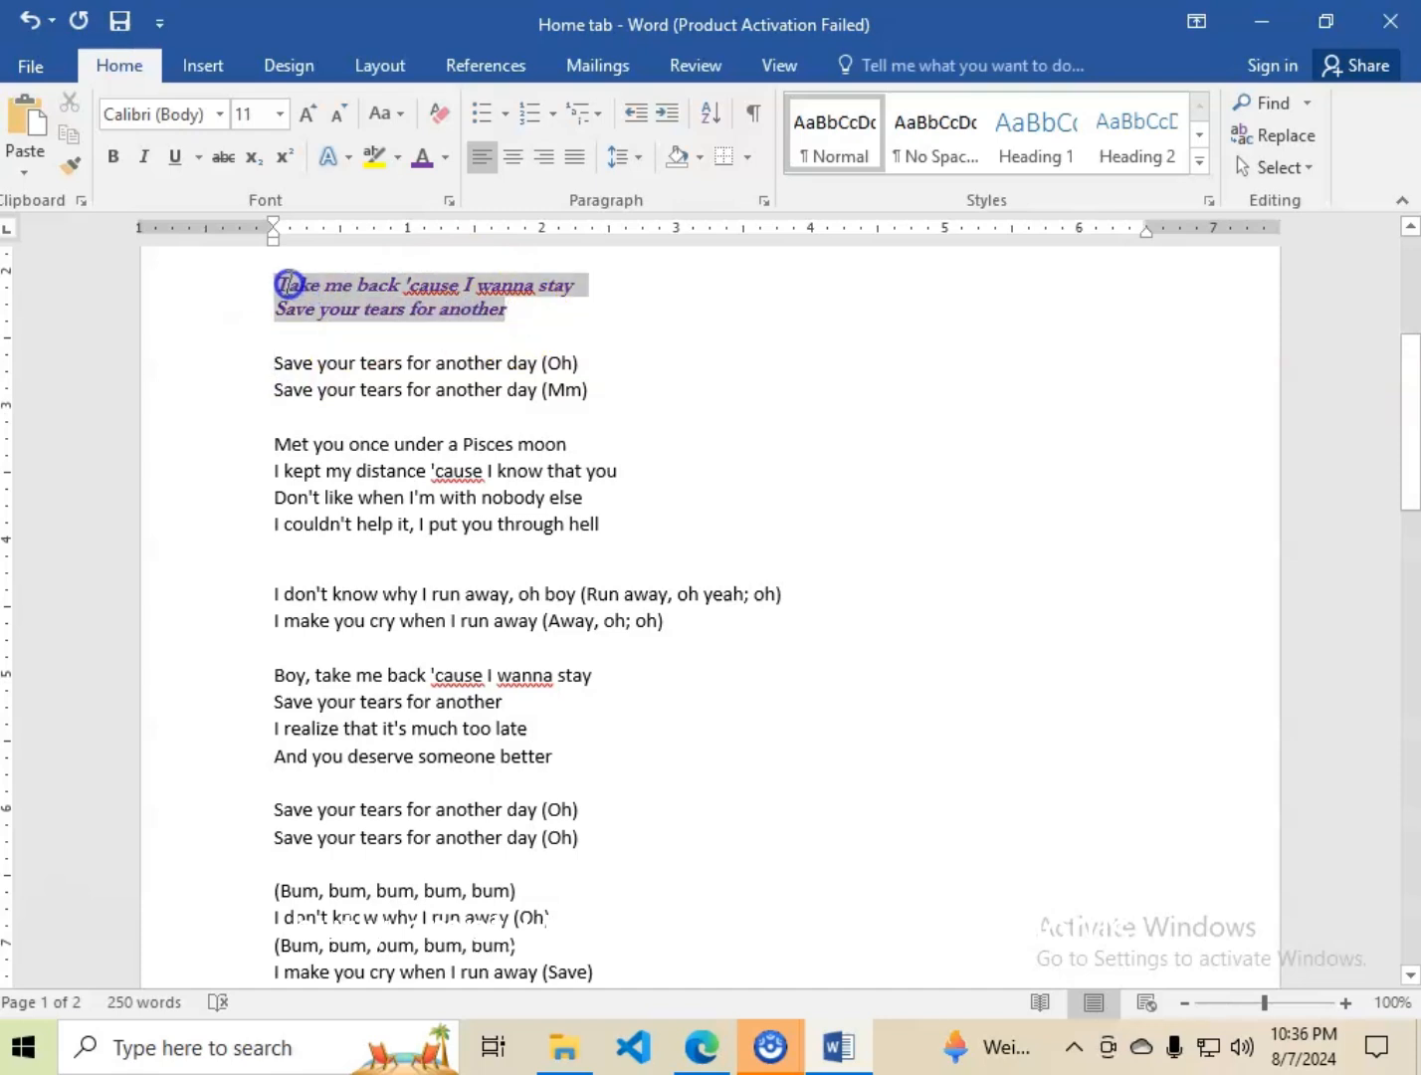
left_click(314, 362)
Copy the formatting of "Take" with Format Painter onto the two "Save your tears for another day" lines directly below the purple pair.
scroll(451, 397, "up", 2)
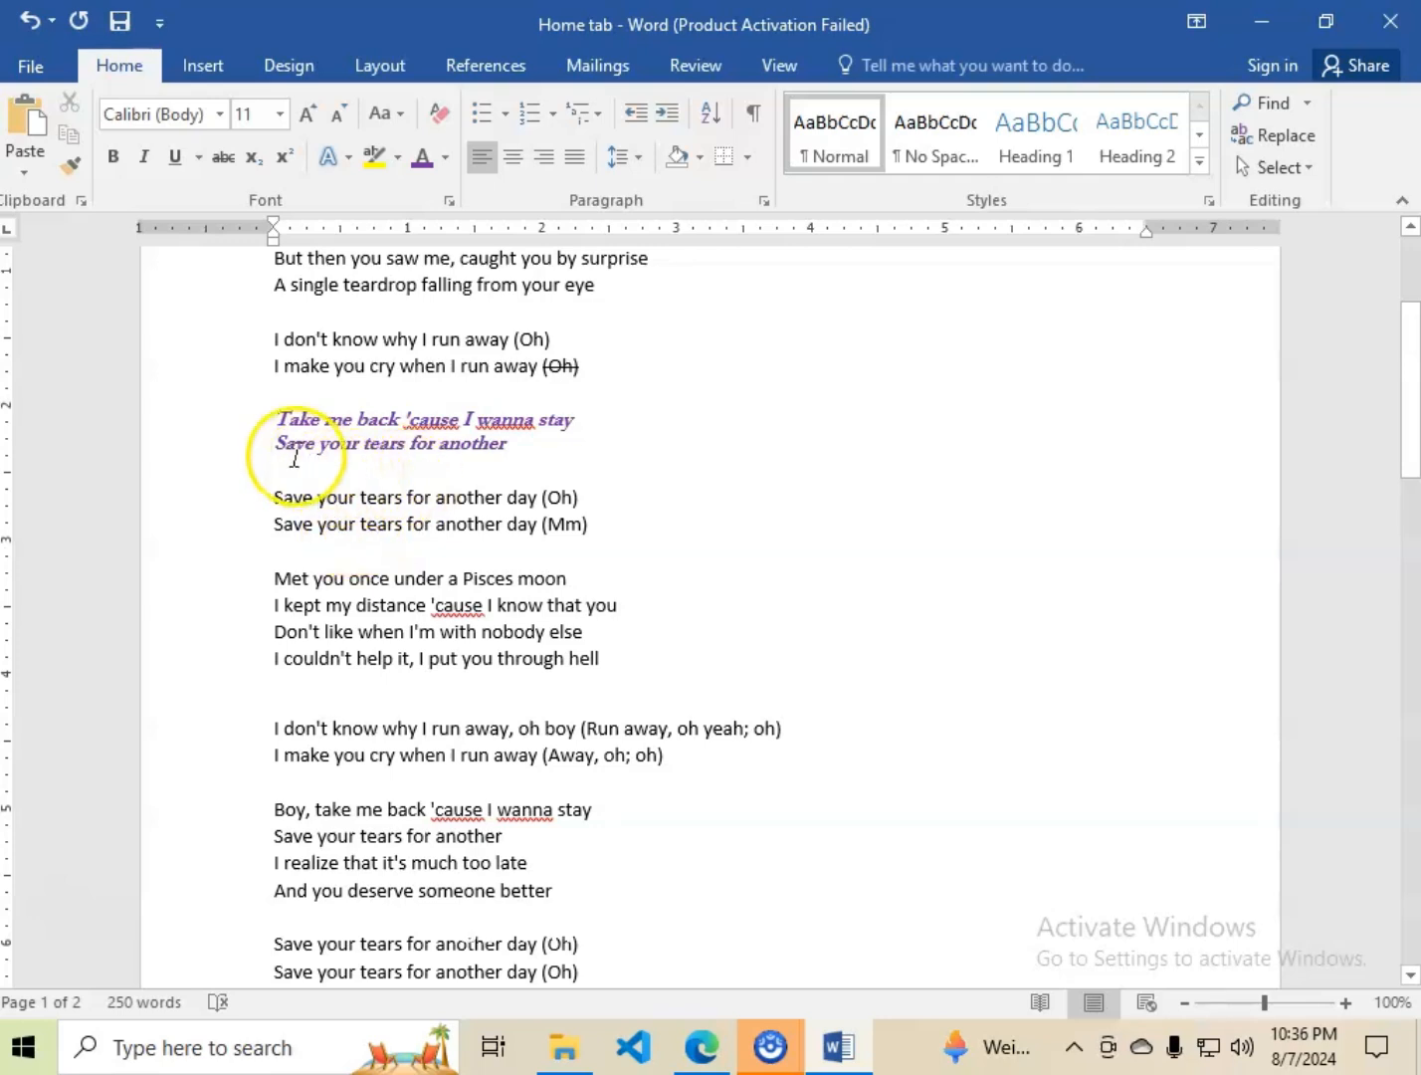
left_click_drag(280, 418, 317, 417)
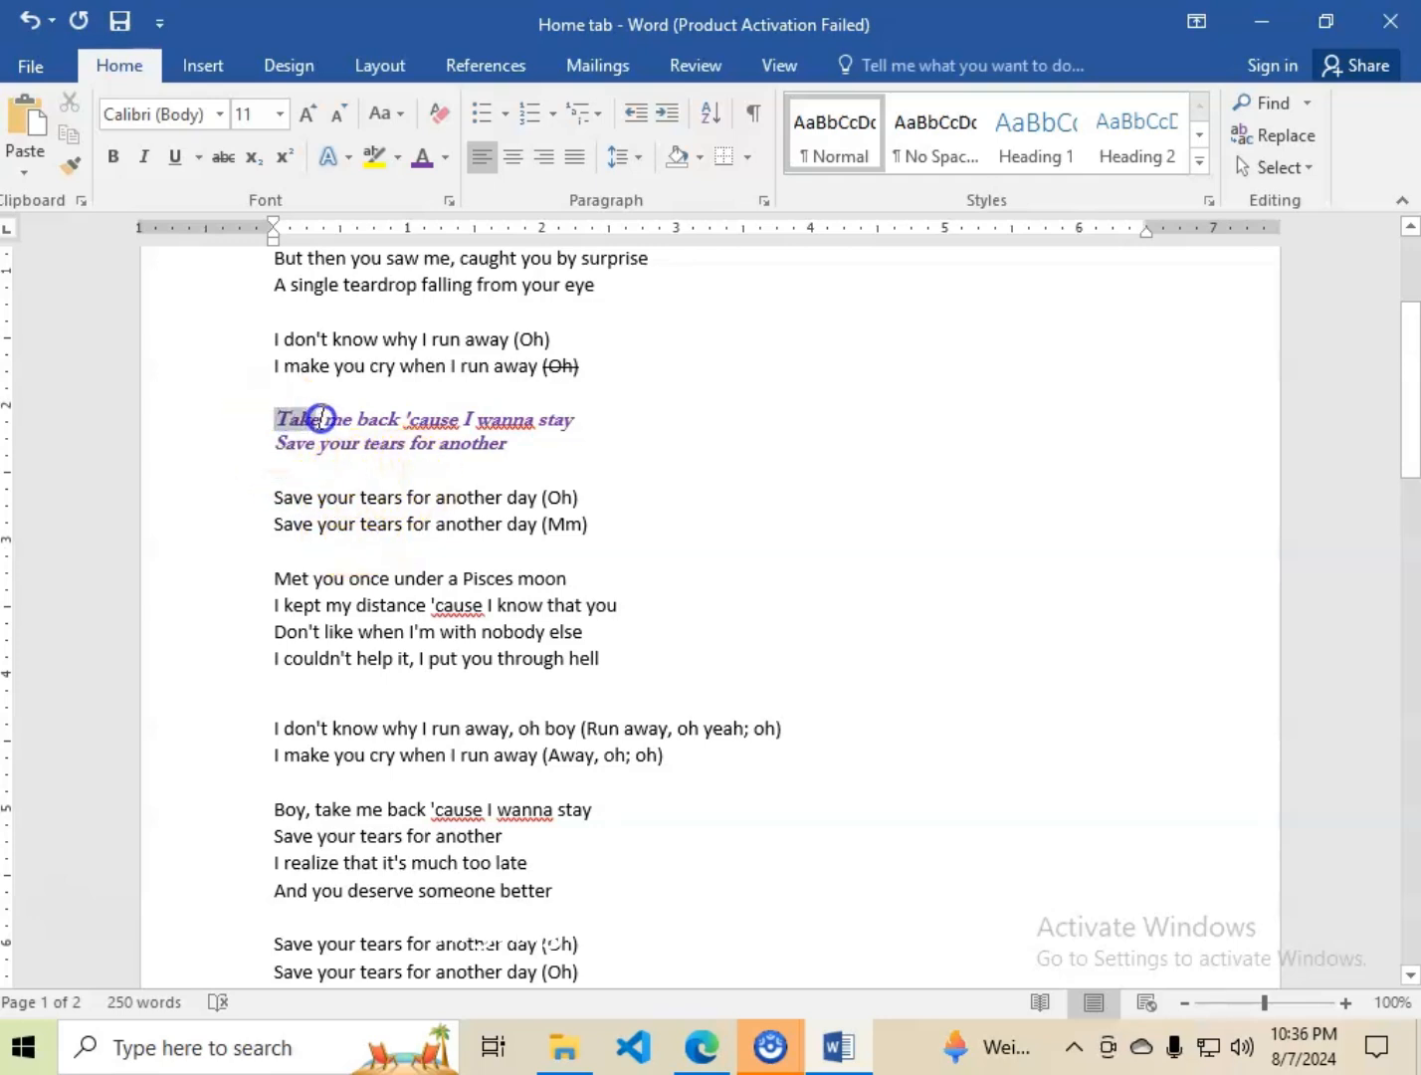
left_click(76, 167)
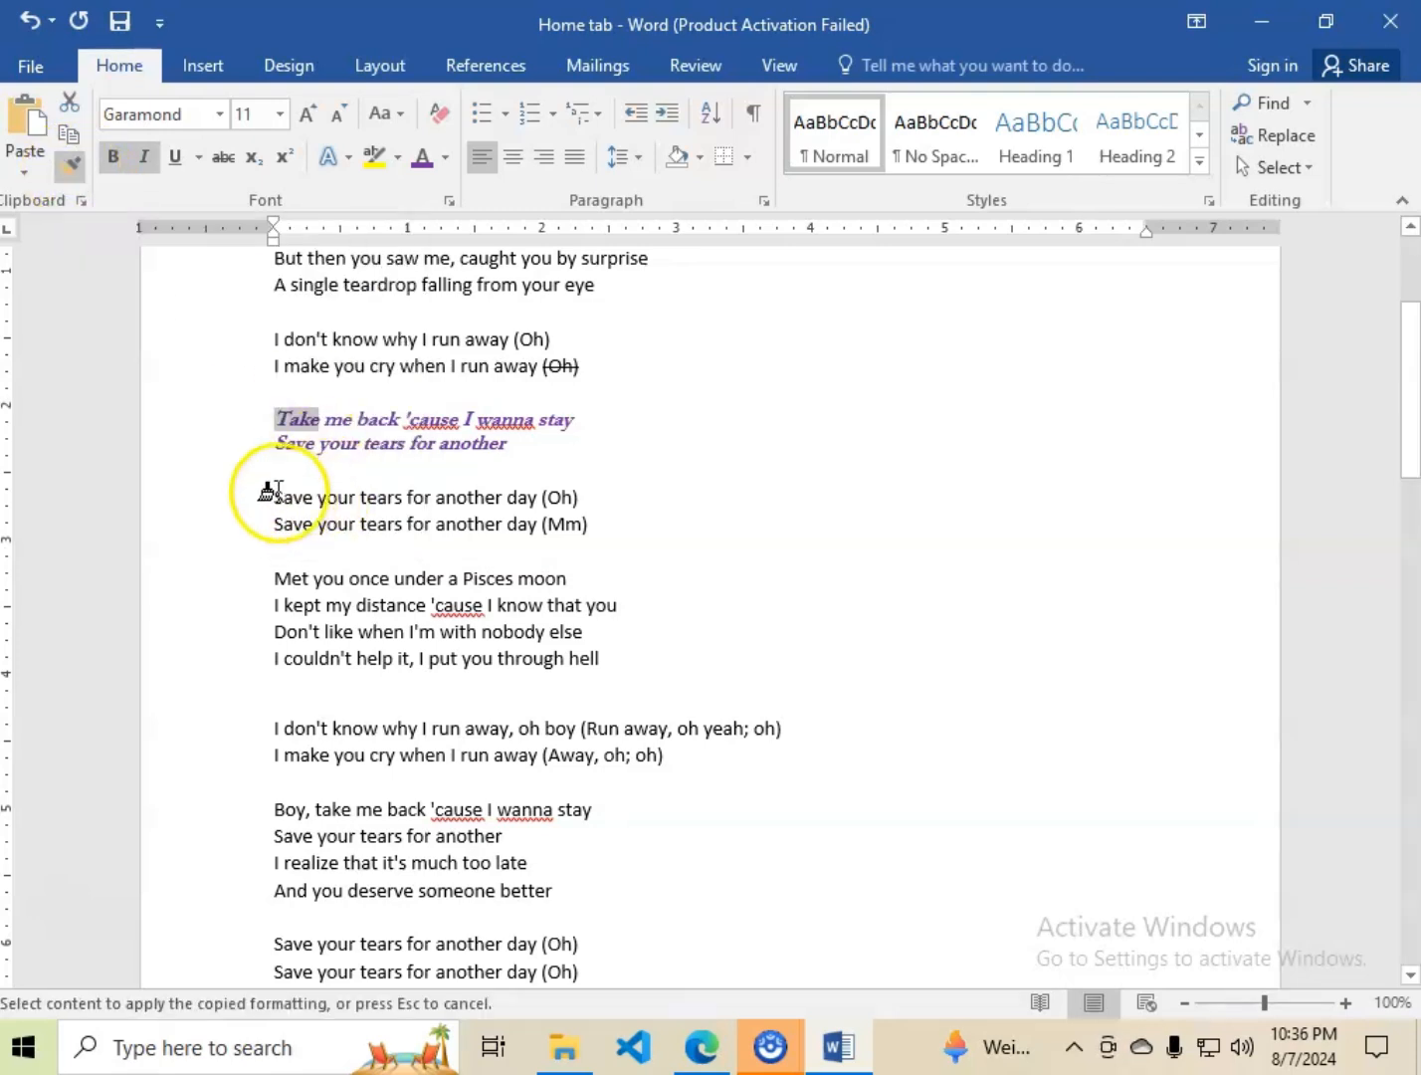
mouse_move(273, 494)
left_mouse_down()
mouse_move(344, 521)
mouse_move(590, 545)
left_mouse_up()
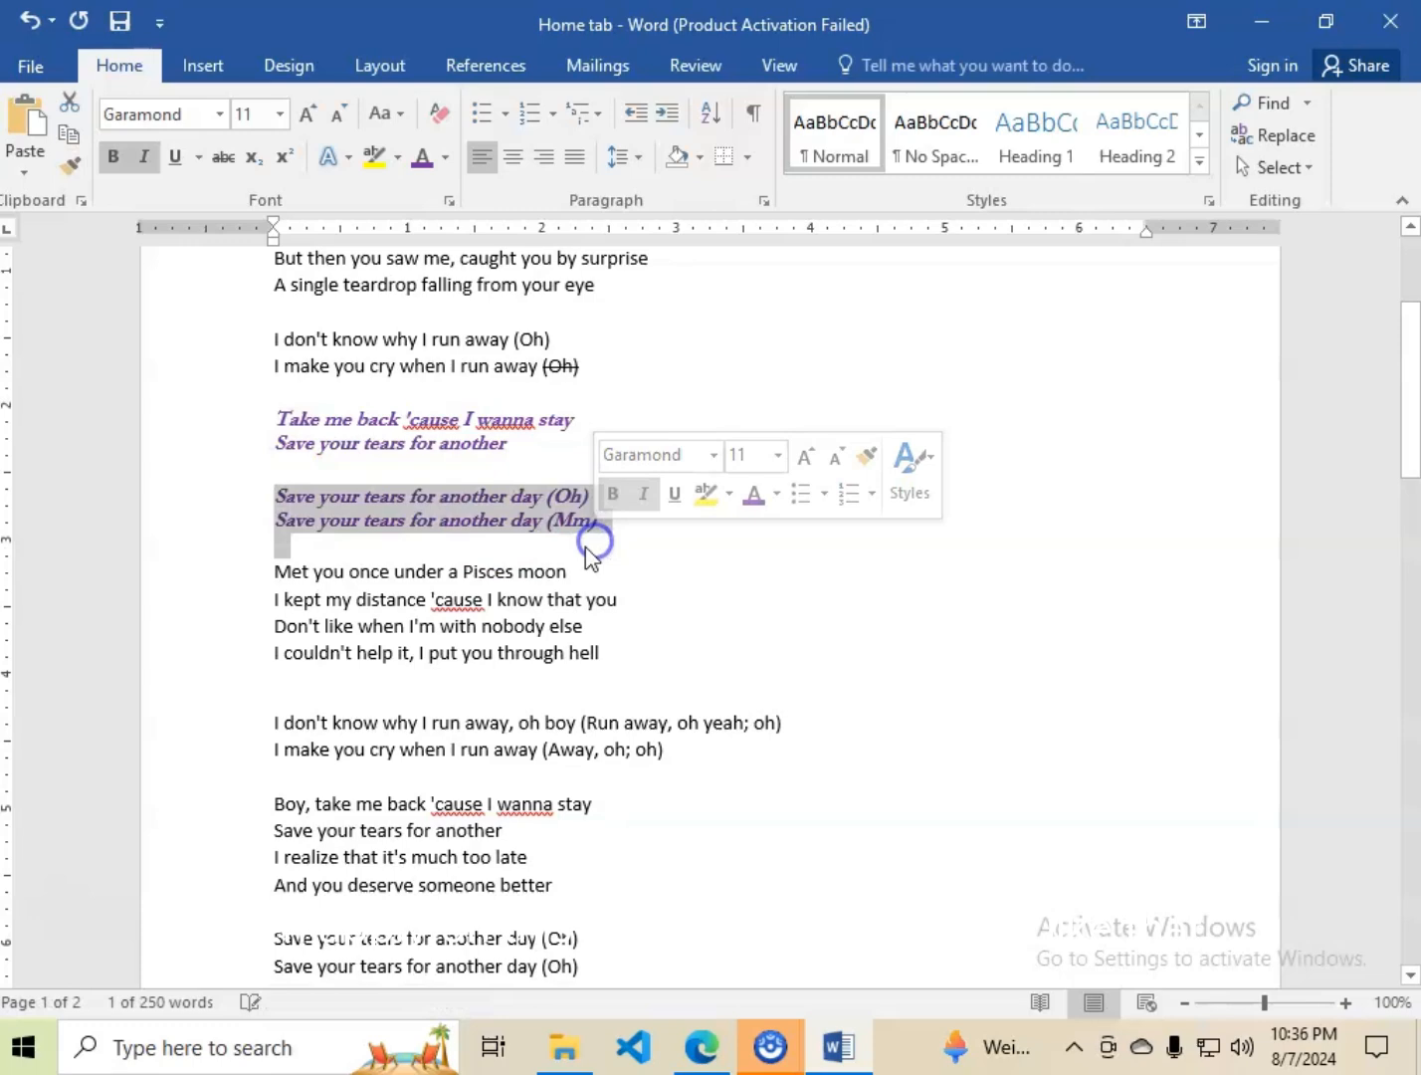
left_click(359, 537)
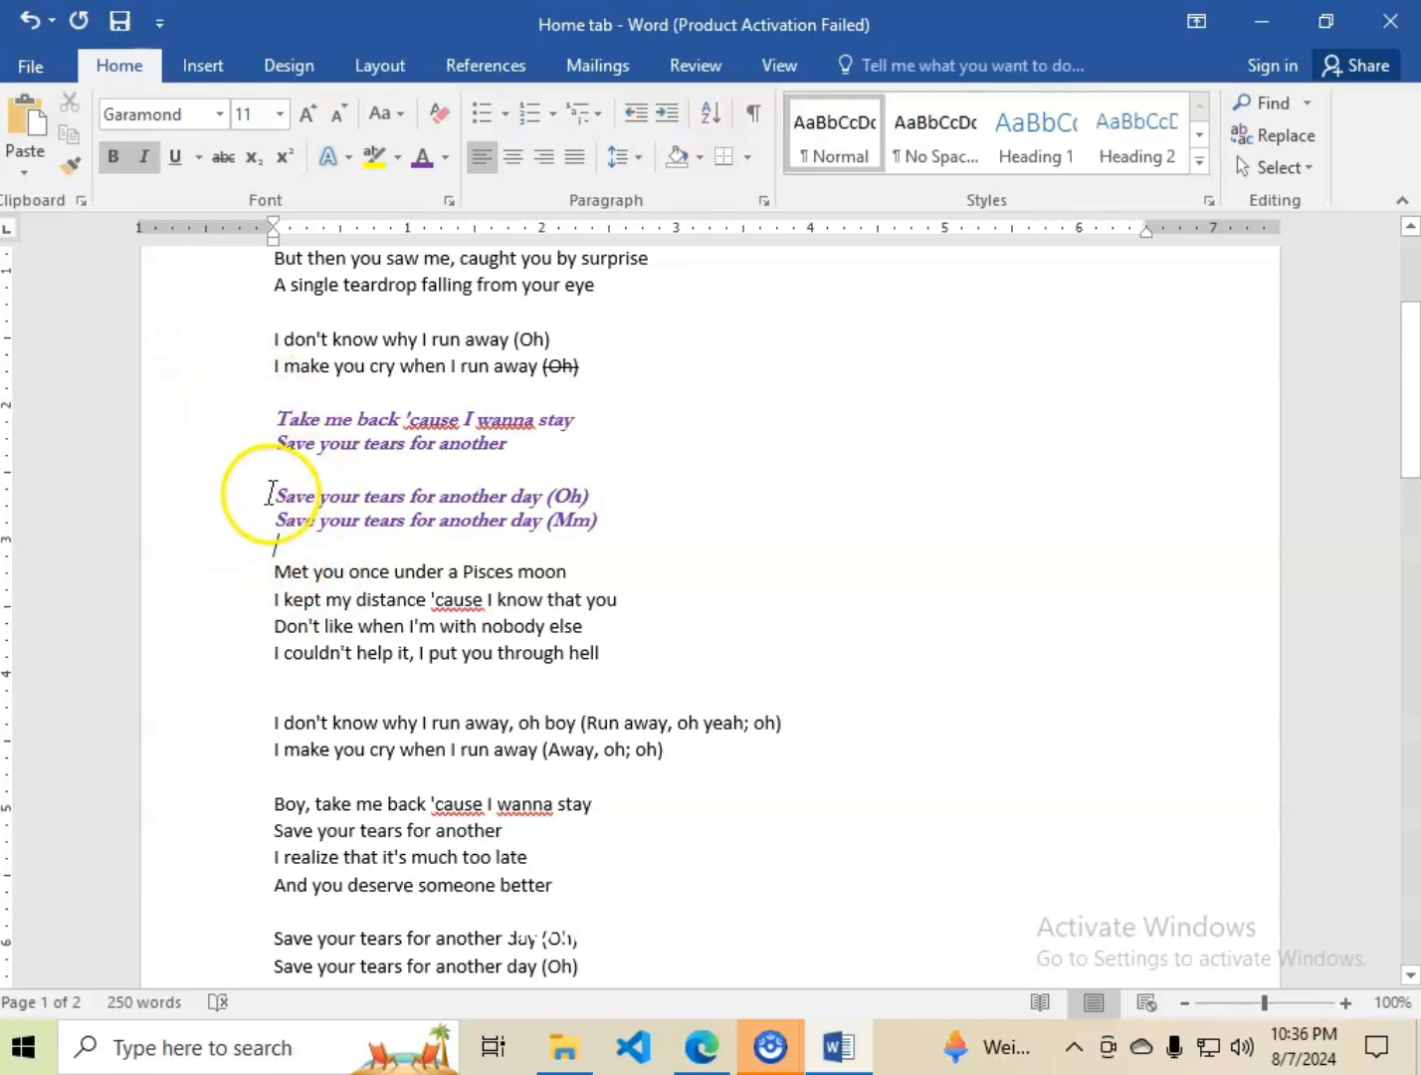
Copy the lines "Save your tears for another day (Oh)" and "(Mm)" and paste them on a new line directly below.
left_click_drag(275, 494, 615, 528)
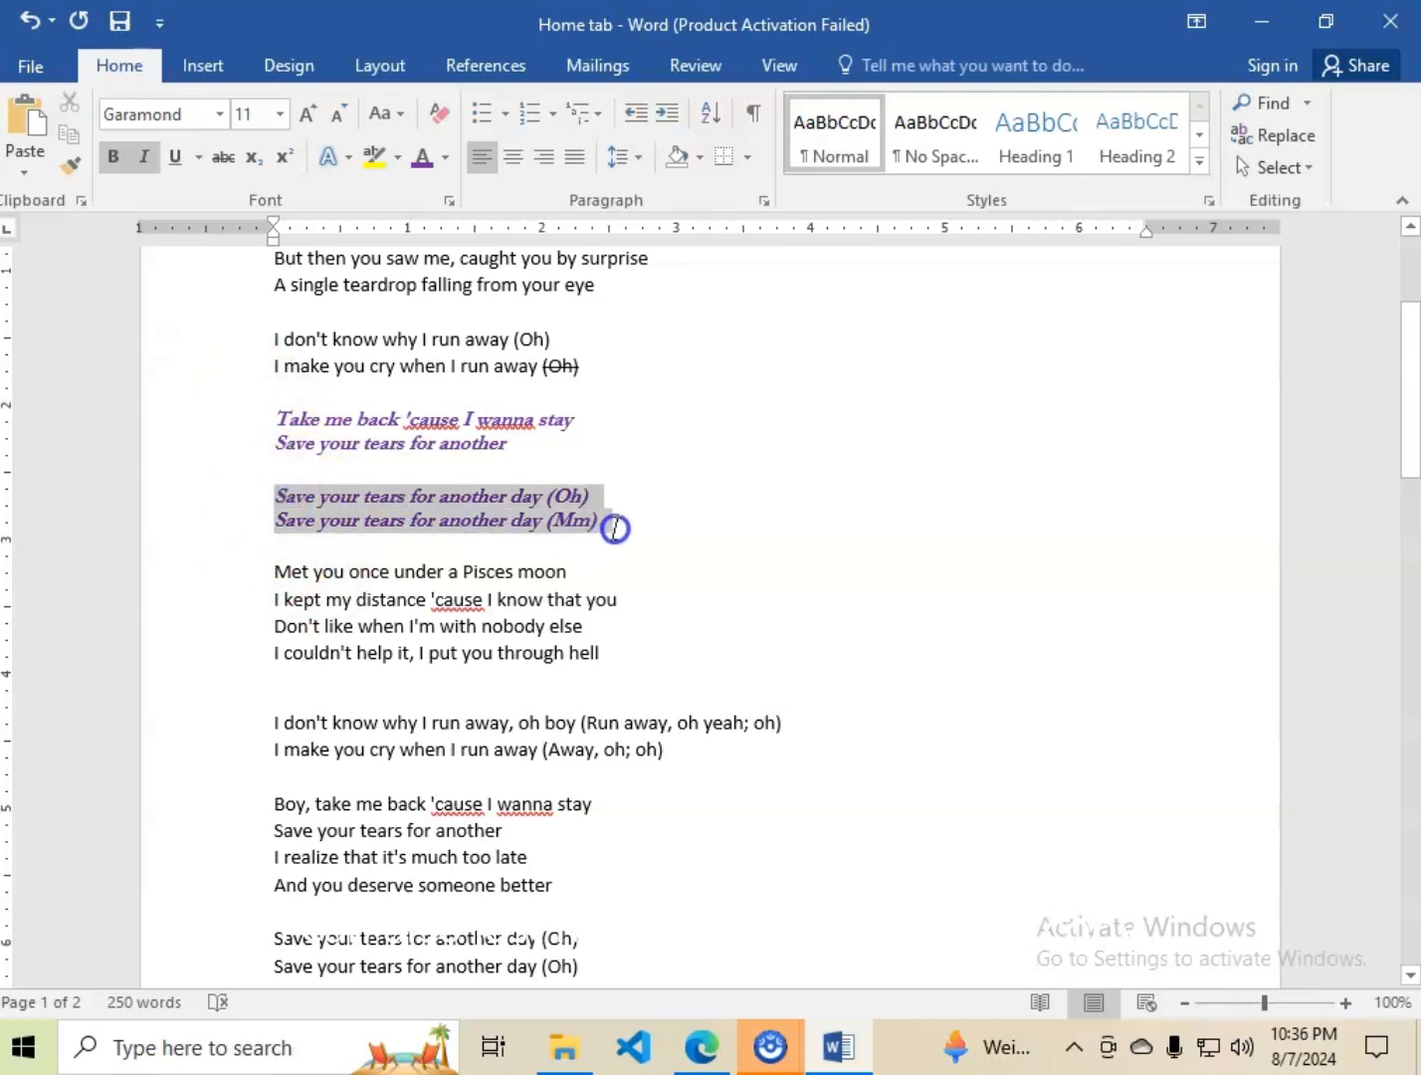
left_click(67, 132)
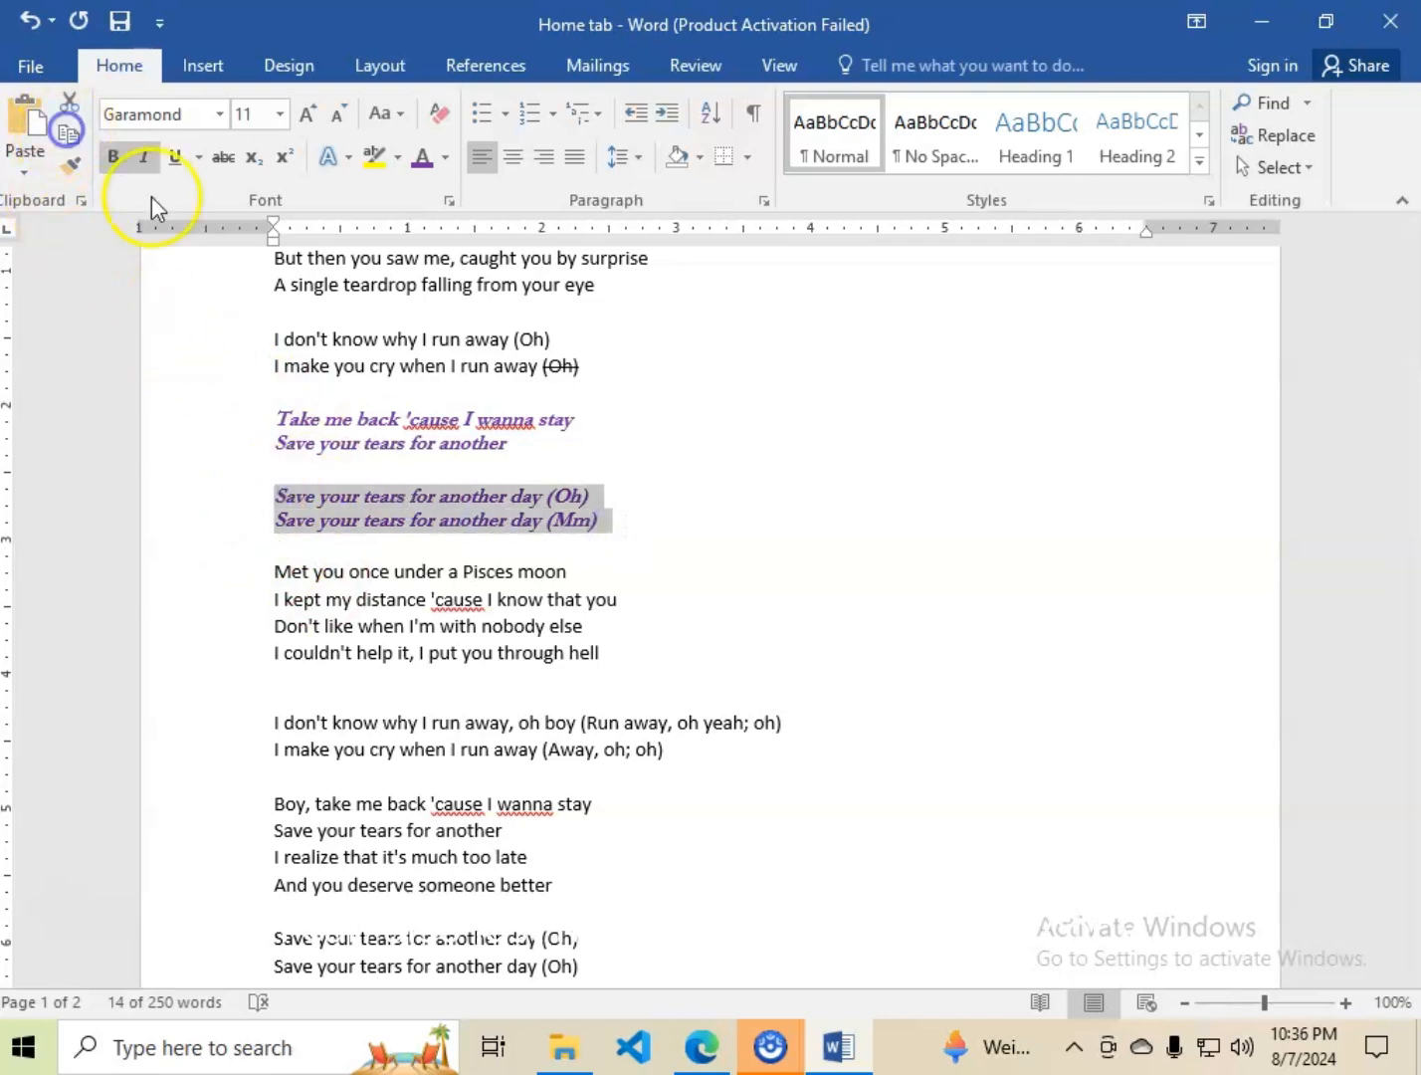
left_click(615, 523)
key("Return")
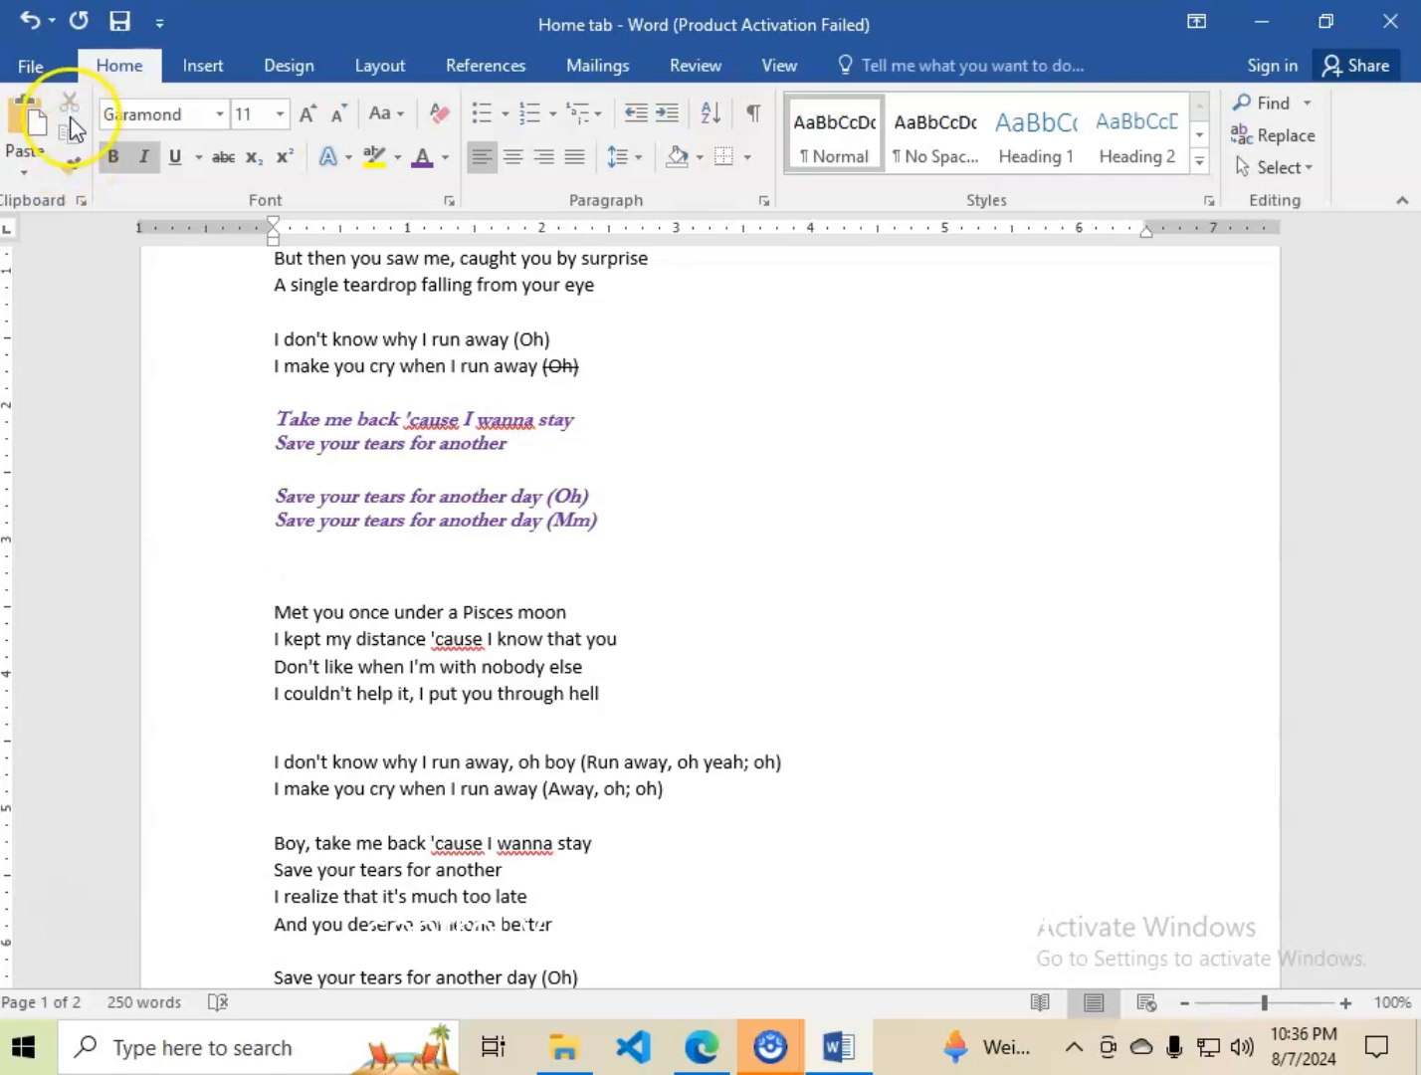
left_click(24, 124)
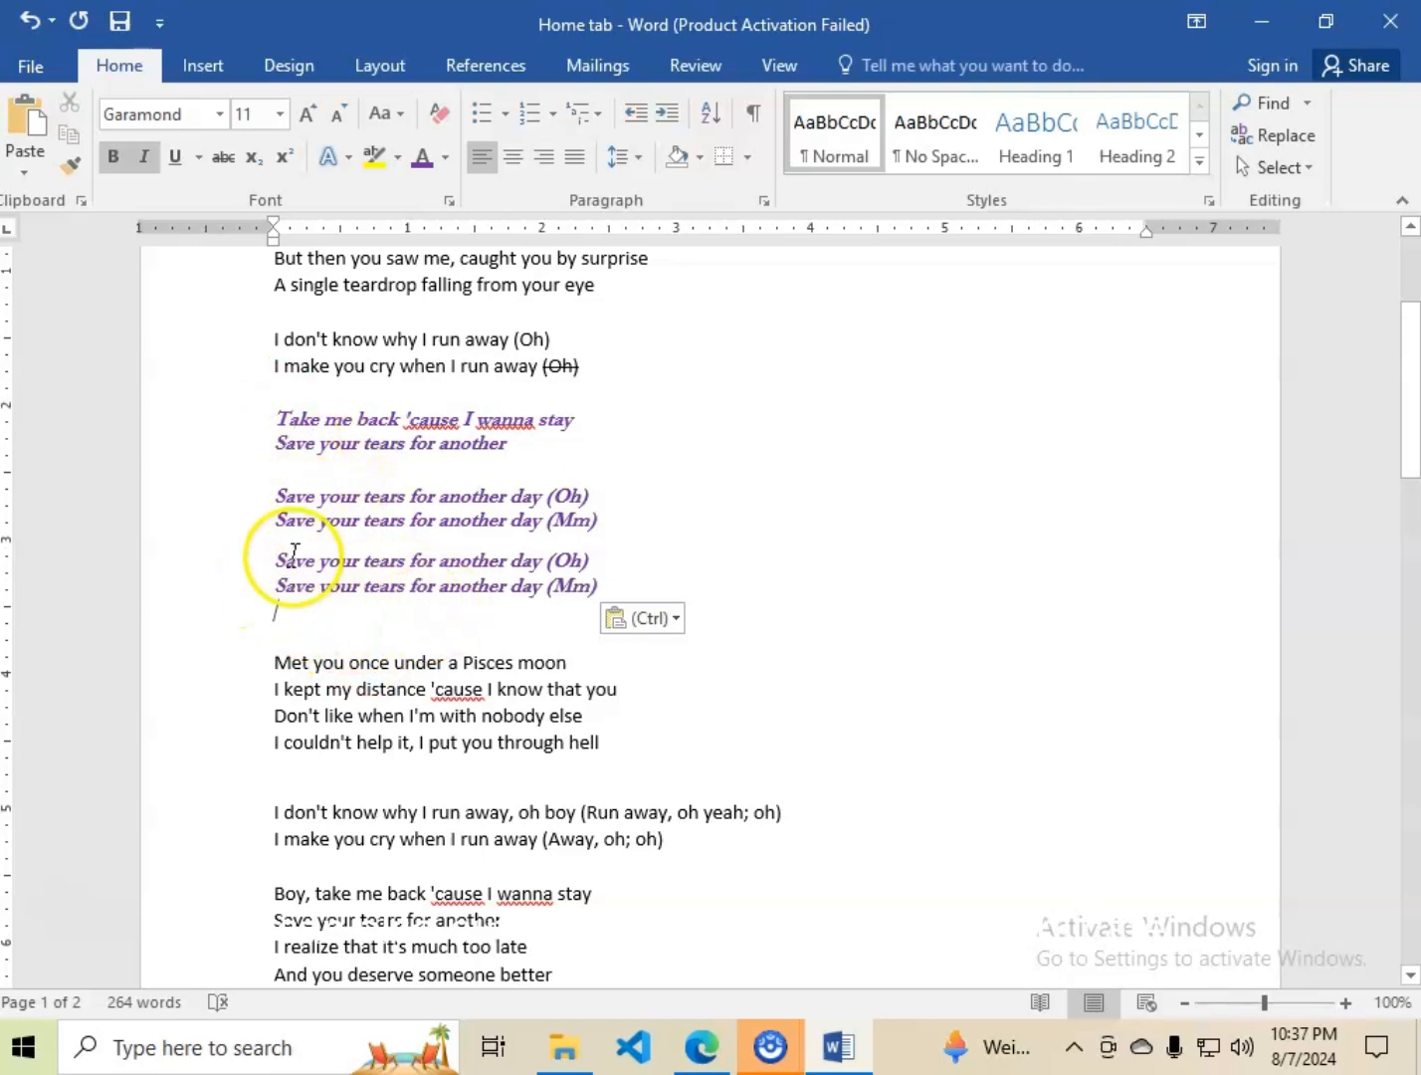
Cut the duplicate "Save your tears for another day" (Oh) and (Mm) lines pasted below the original purple pair.
left_click_drag(282, 553, 609, 584)
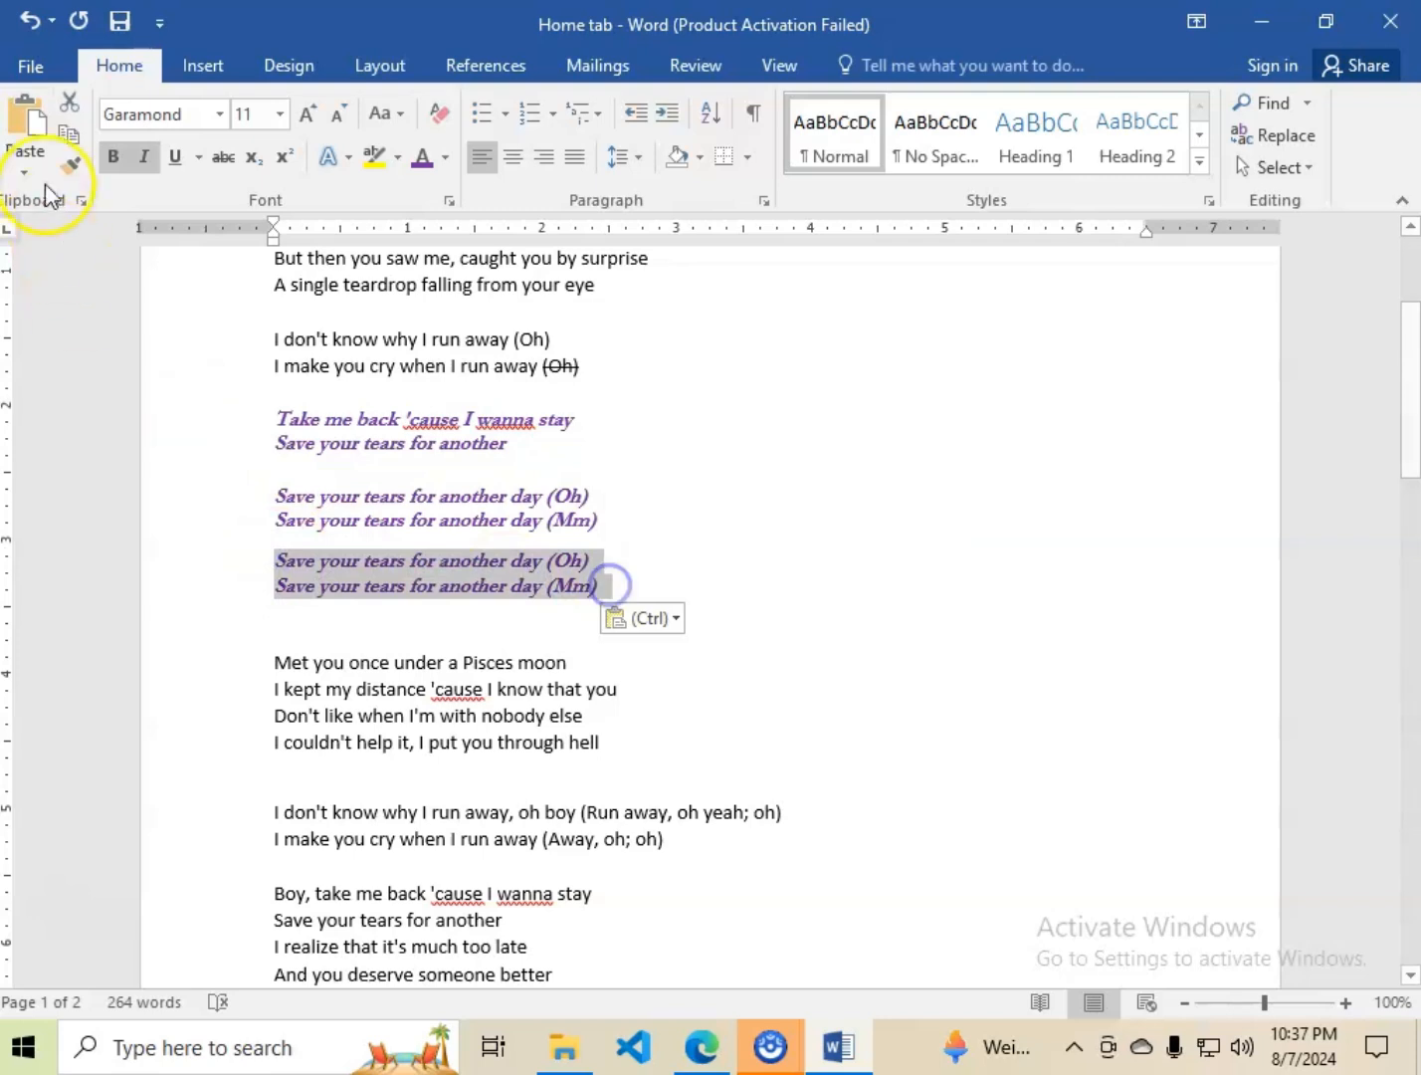
left_click(69, 101)
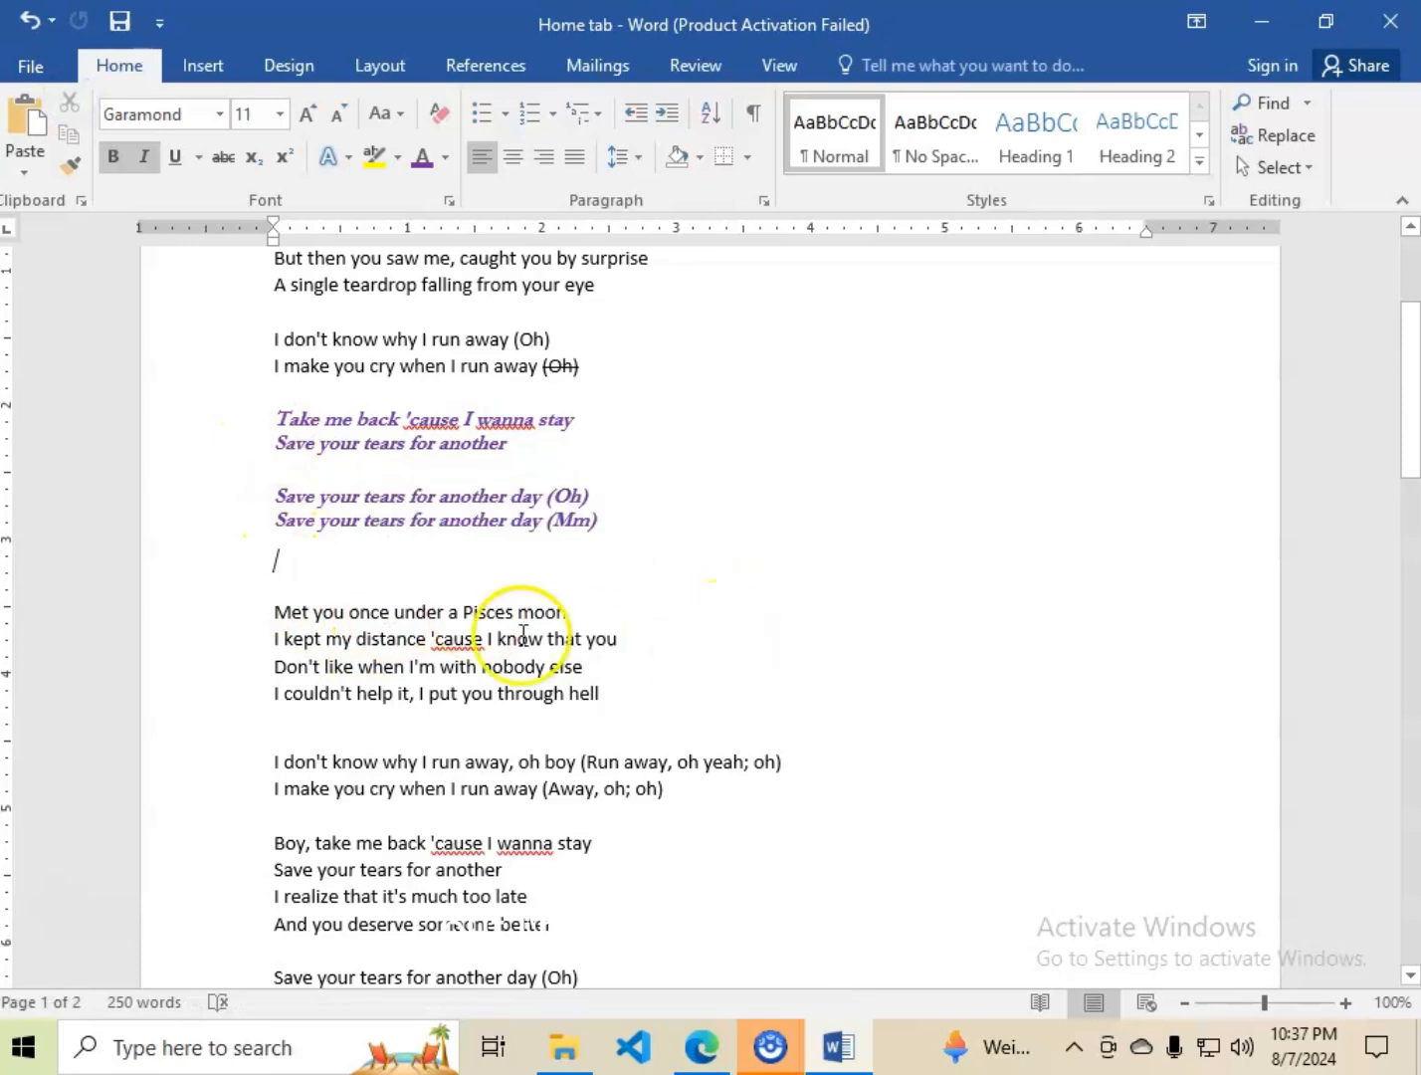
left_click(389, 597)
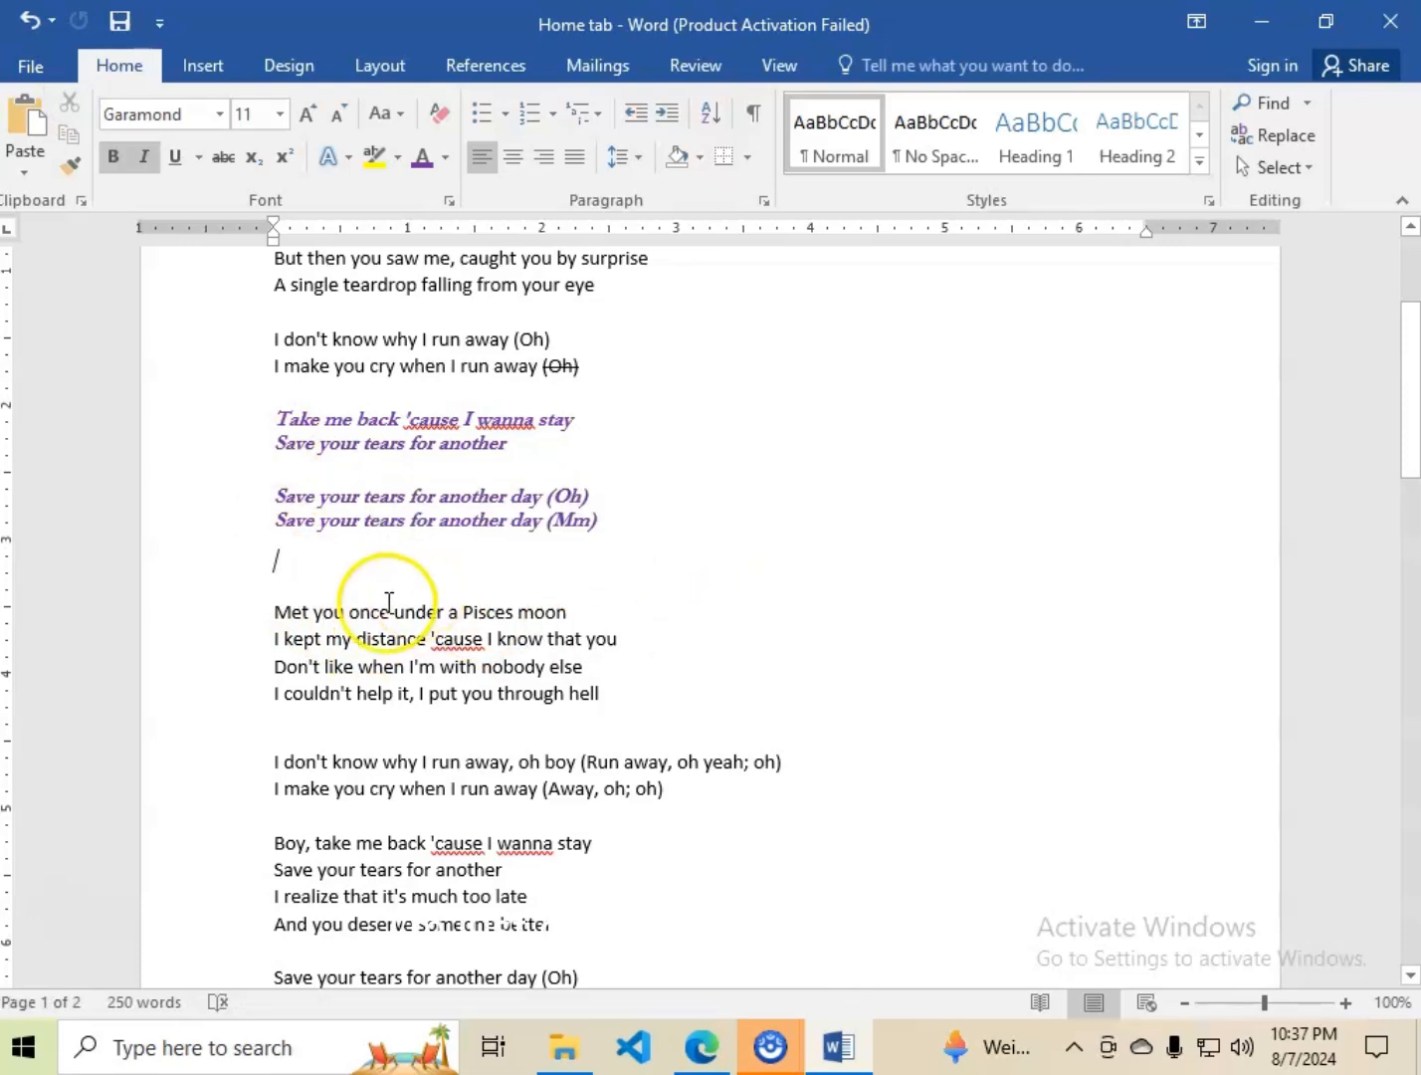
left_click(282, 572)
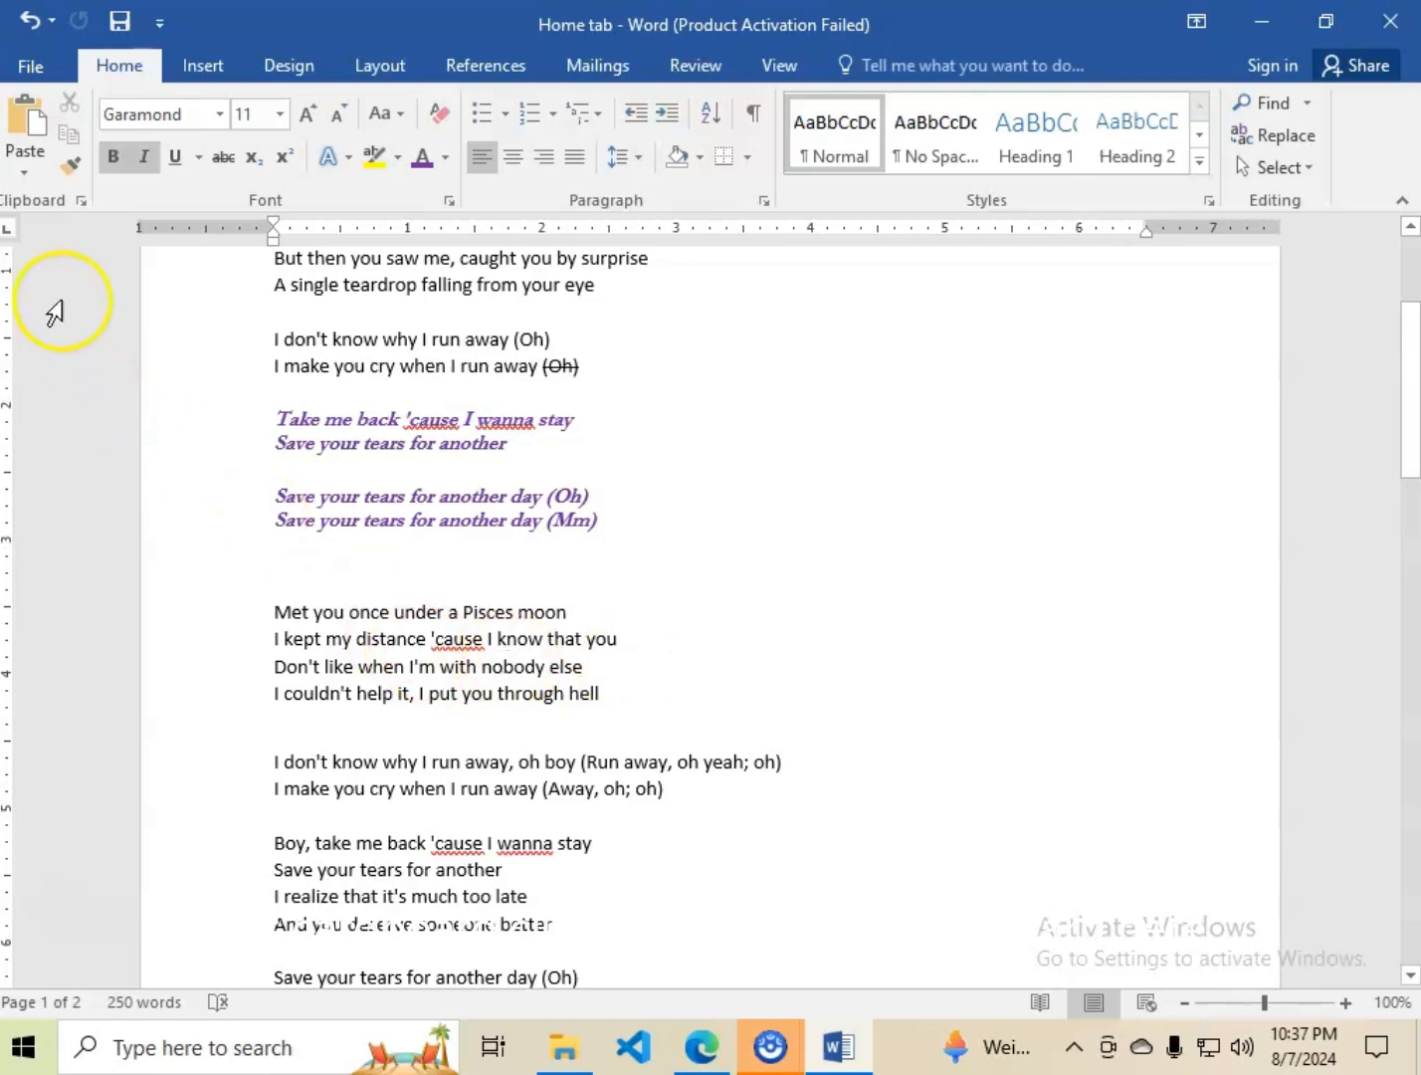
left_click(73, 113)
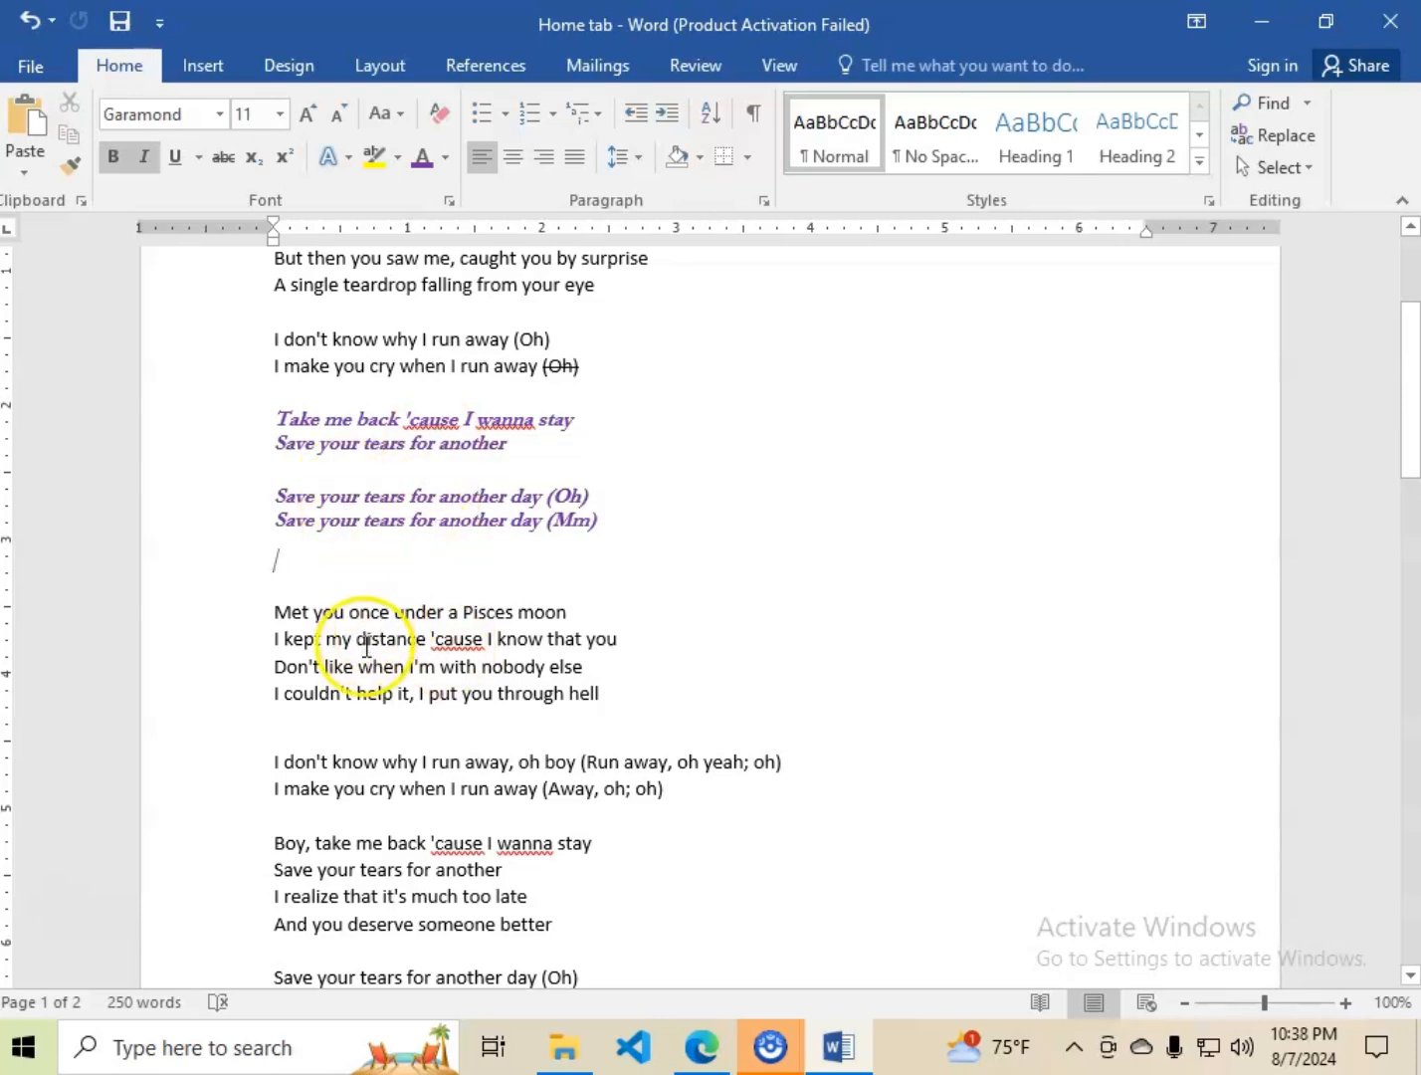
Highlight the four lines from "Boy, take me back" to "And you deserve someone better" in light gray.
scroll(372, 652, "down", 3)
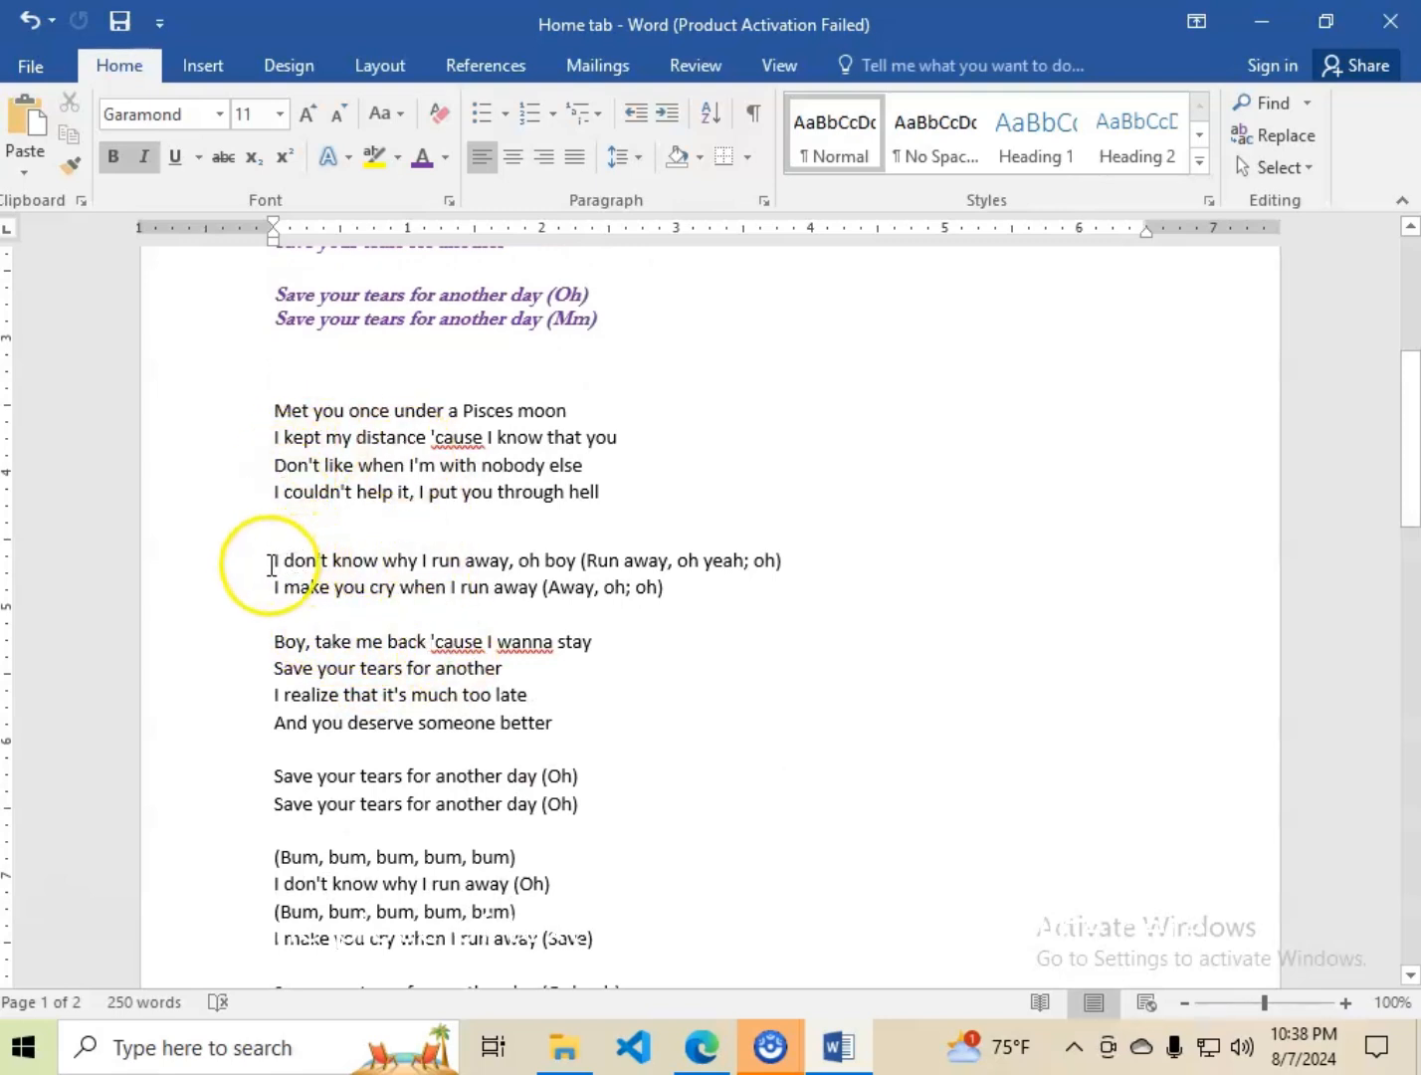
left_click_drag(275, 640, 596, 717)
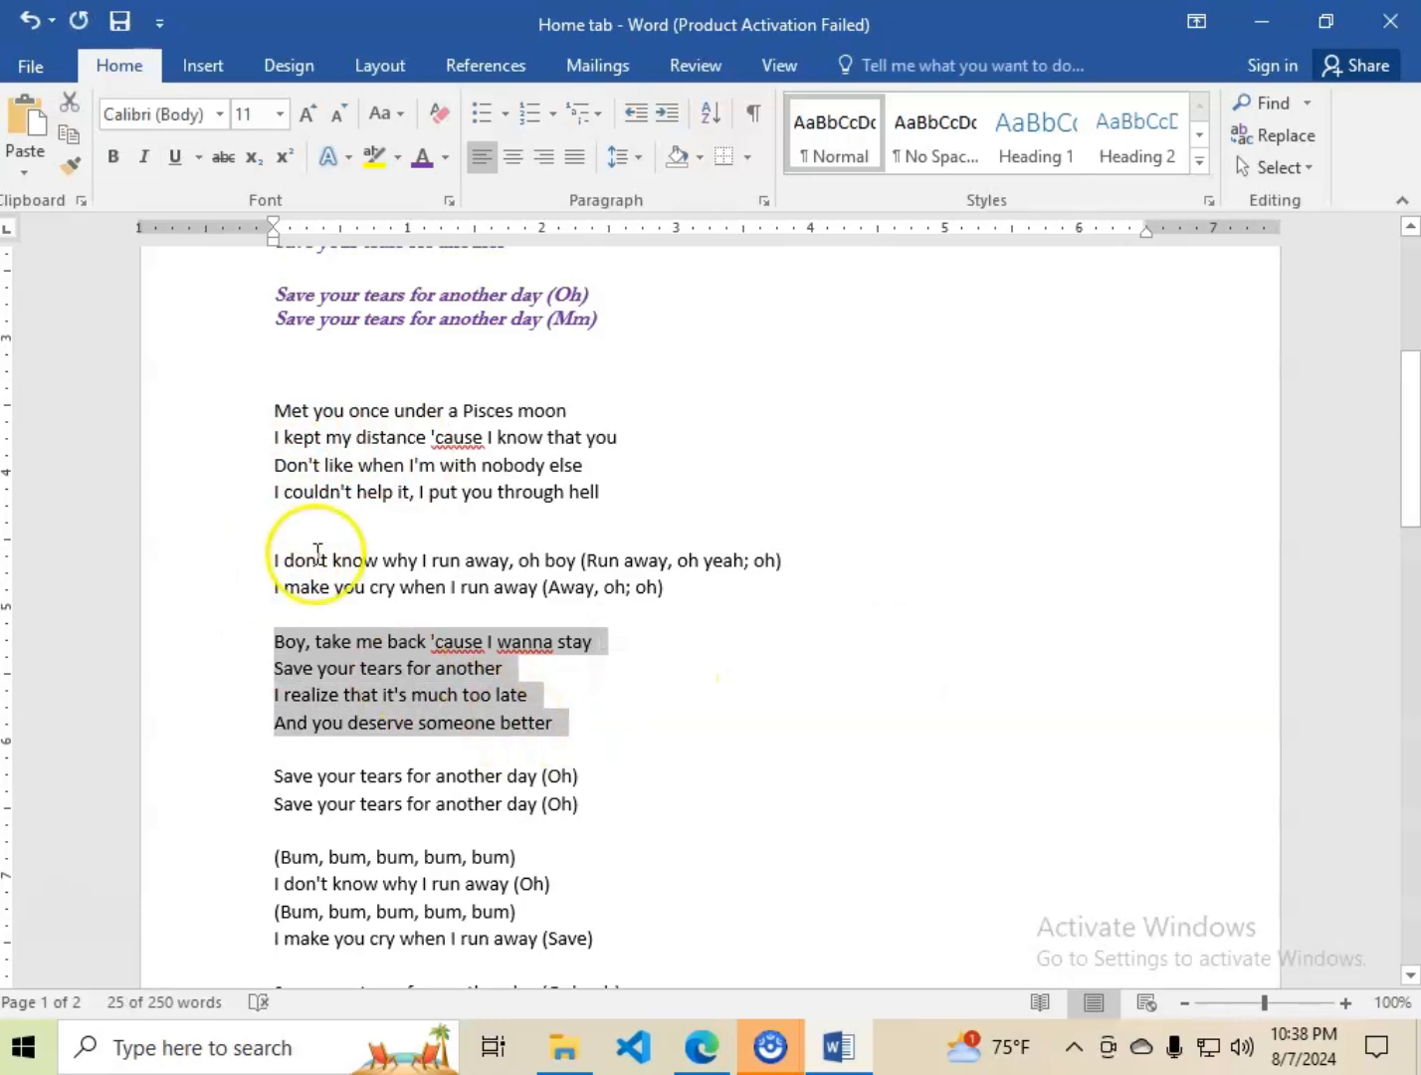
left_click(401, 161)
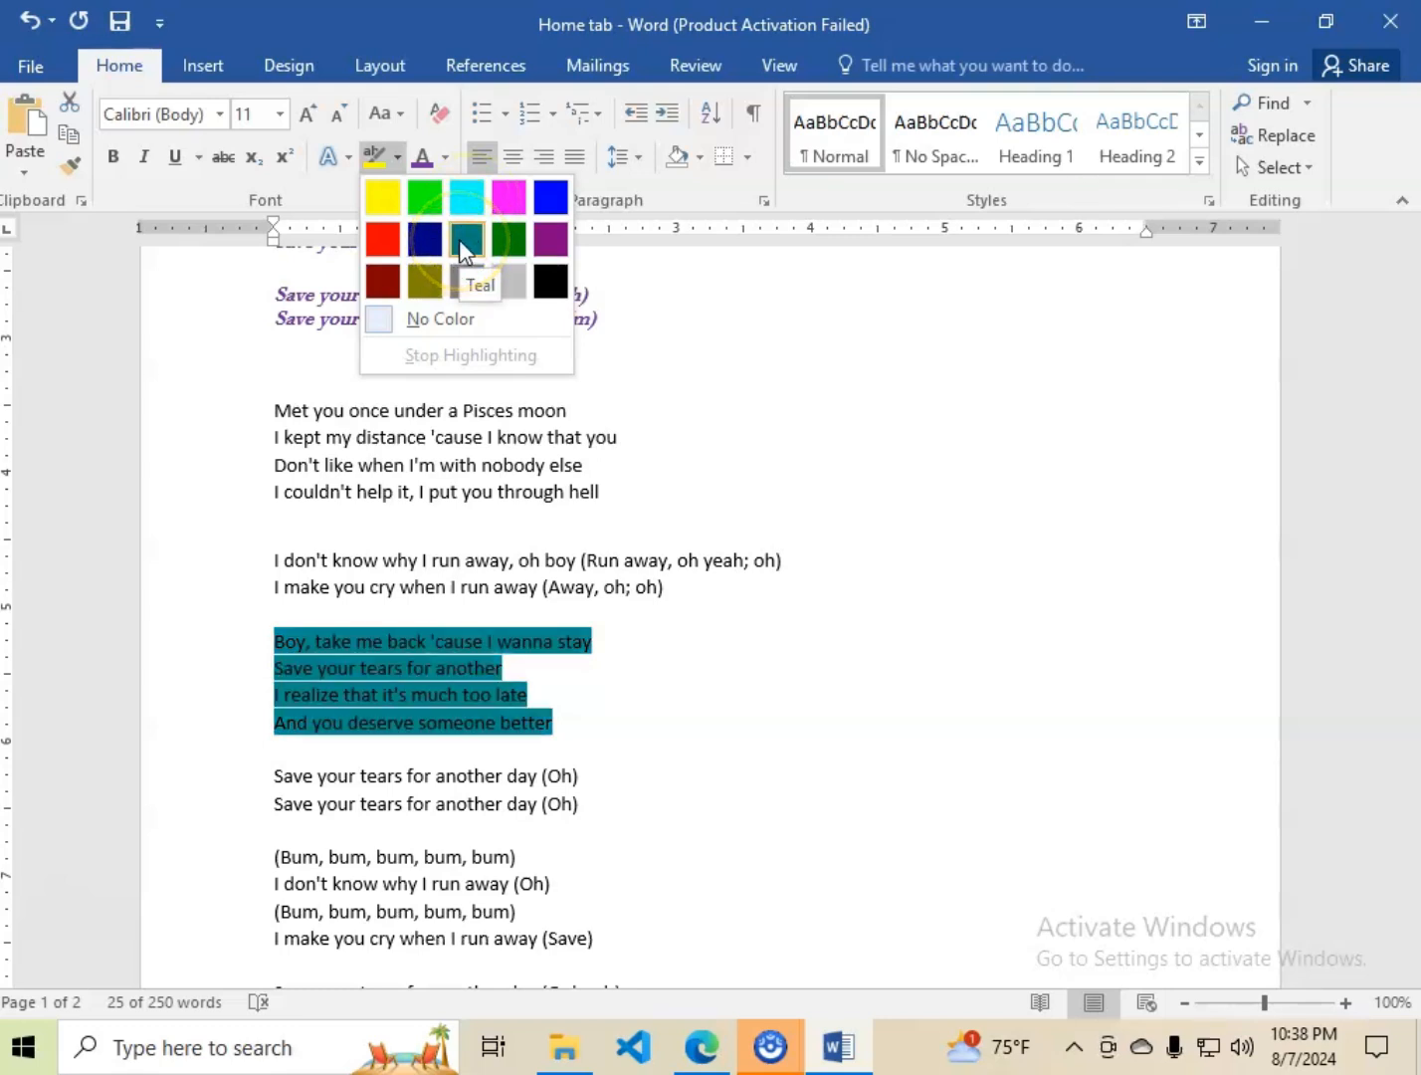
left_click(507, 282)
left_click(553, 724)
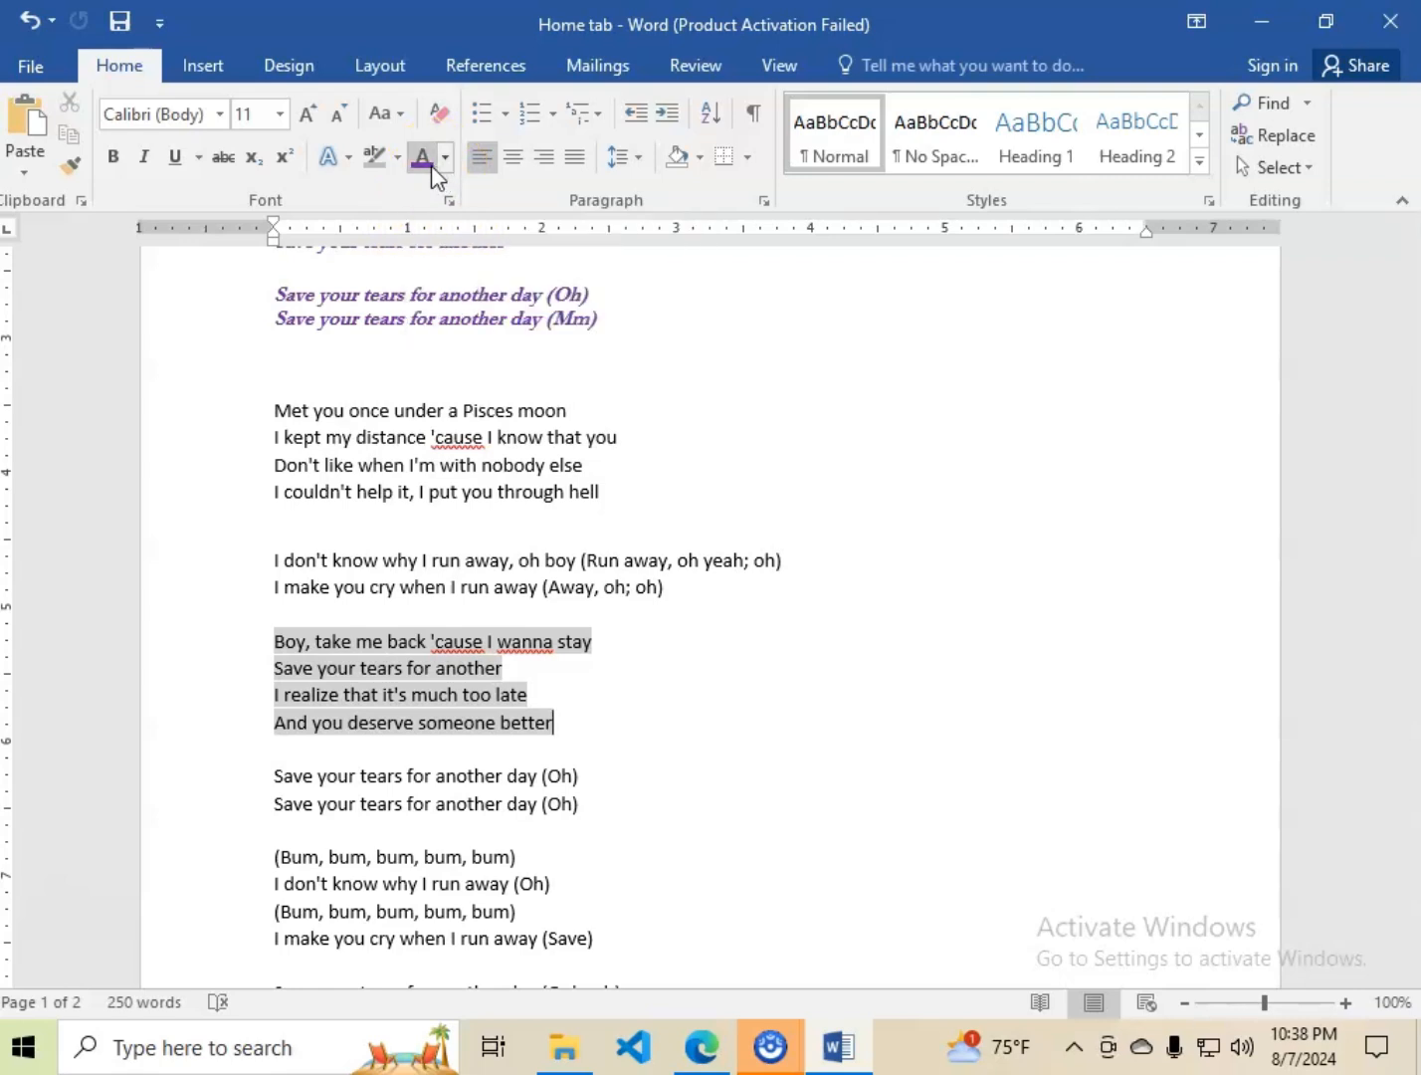
Apply yellow highlighting to the four lines from "Boy, take me back" to "And you deserve someone better".
left_click(398, 159)
left_click(382, 202)
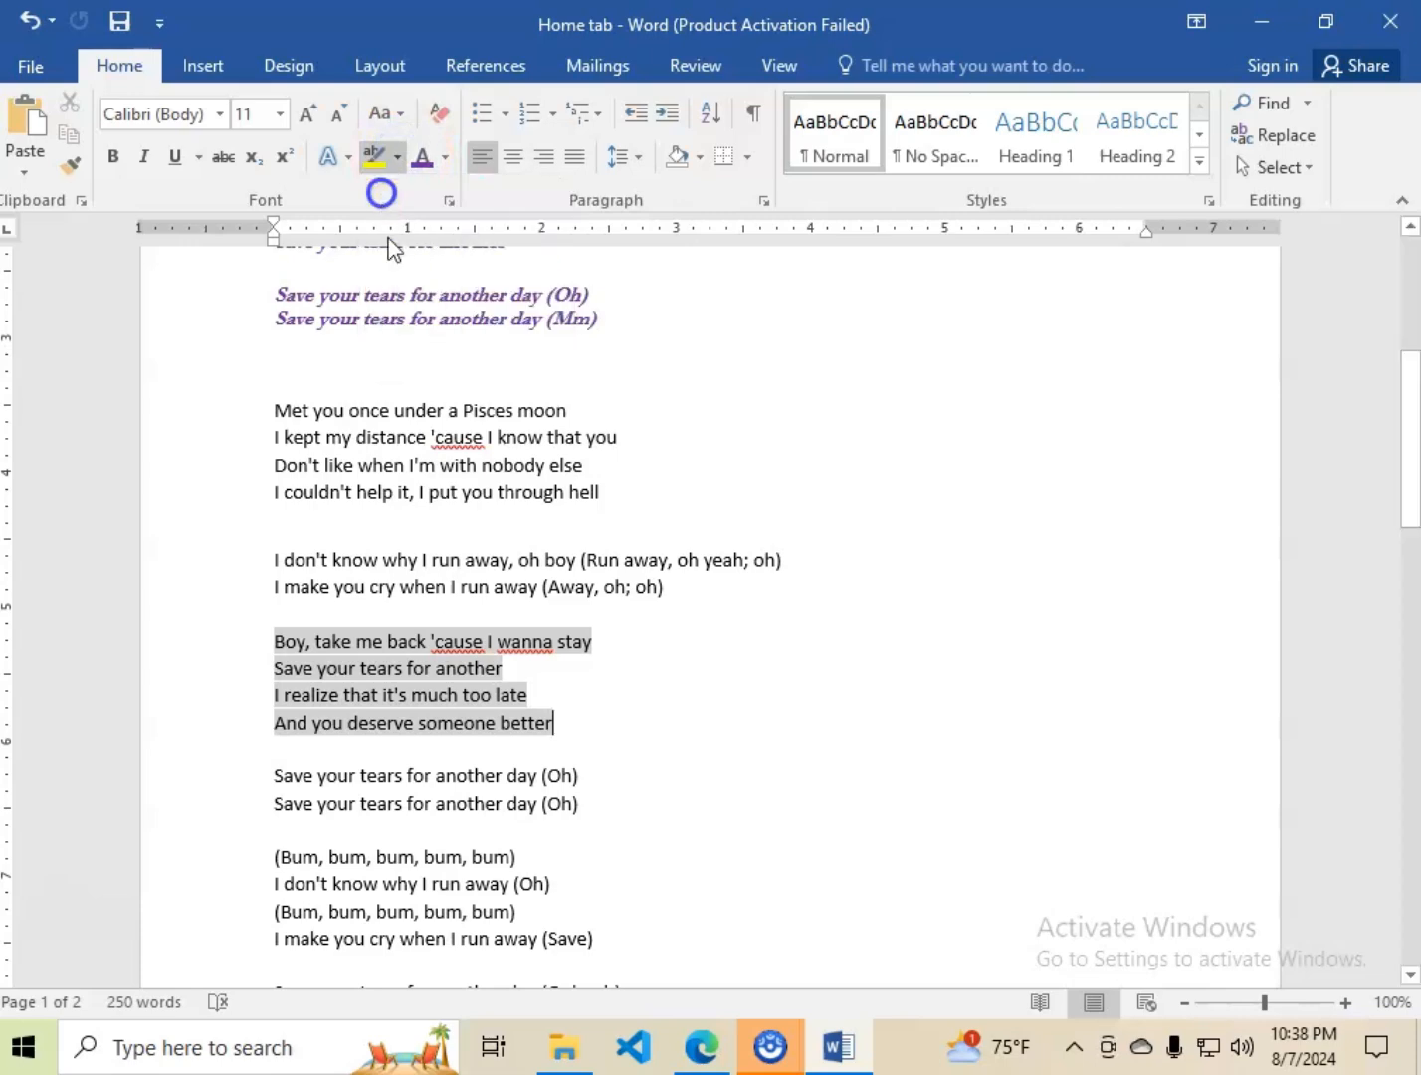
mouse_move(554, 724)
left_mouse_down()
mouse_move(333, 708)
mouse_move(275, 634)
left_mouse_up()
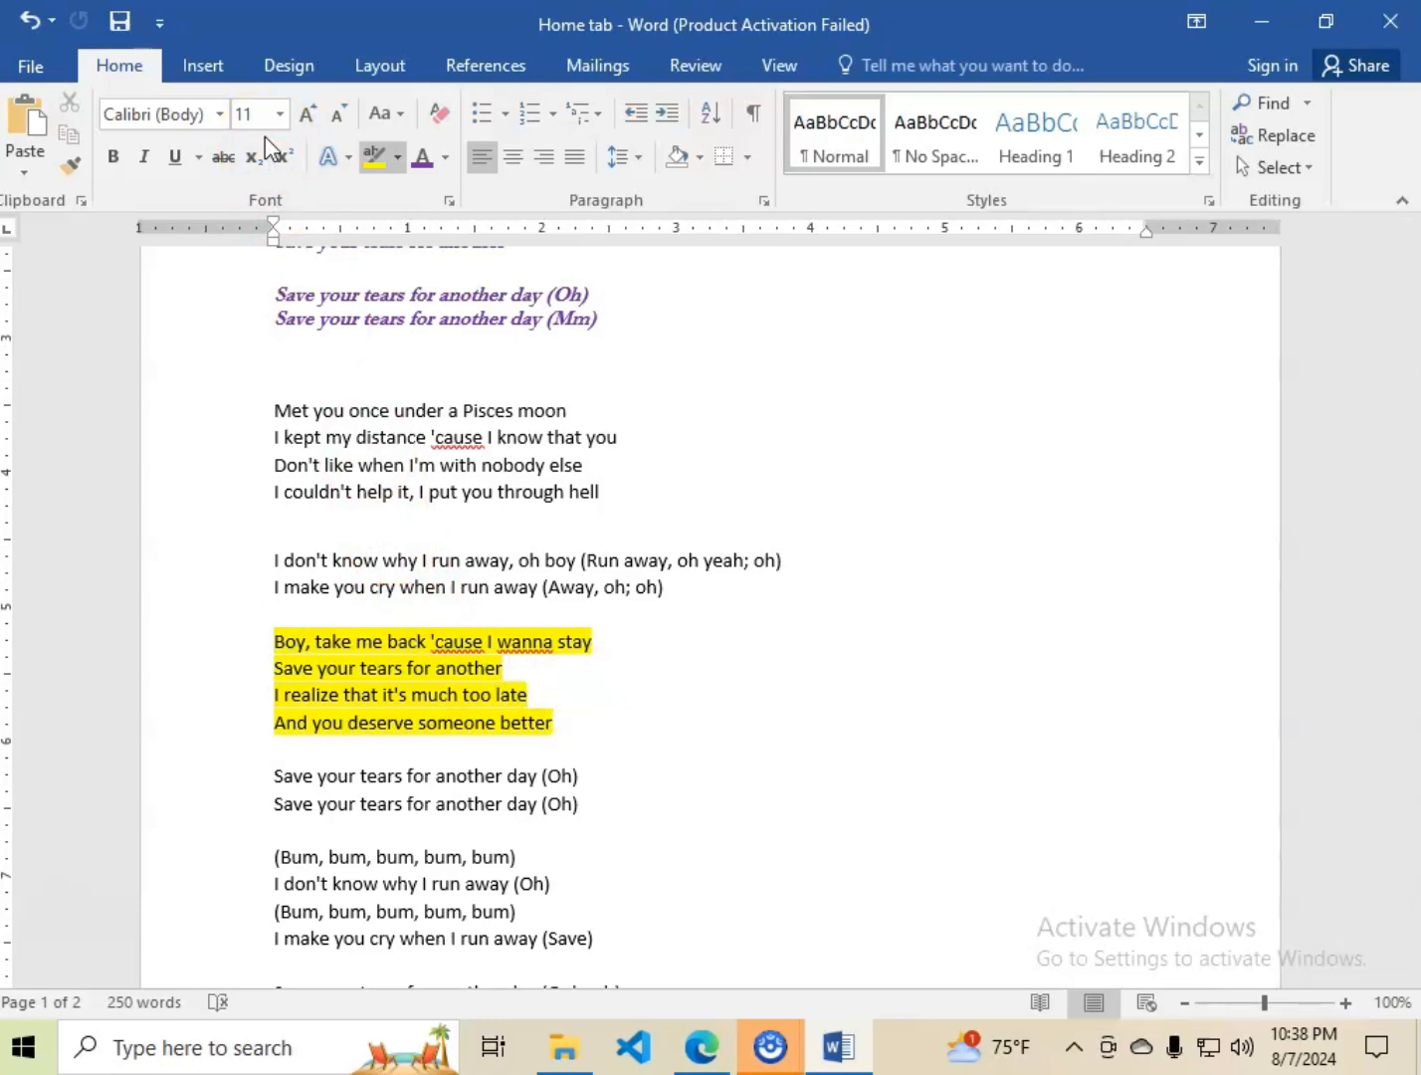
left_click(407, 540)
Examine the available underline styles for the title line "THE WEEKND FT ARIANA GRANDE" without changing its underline.
scroll(409, 540, "up", 8)
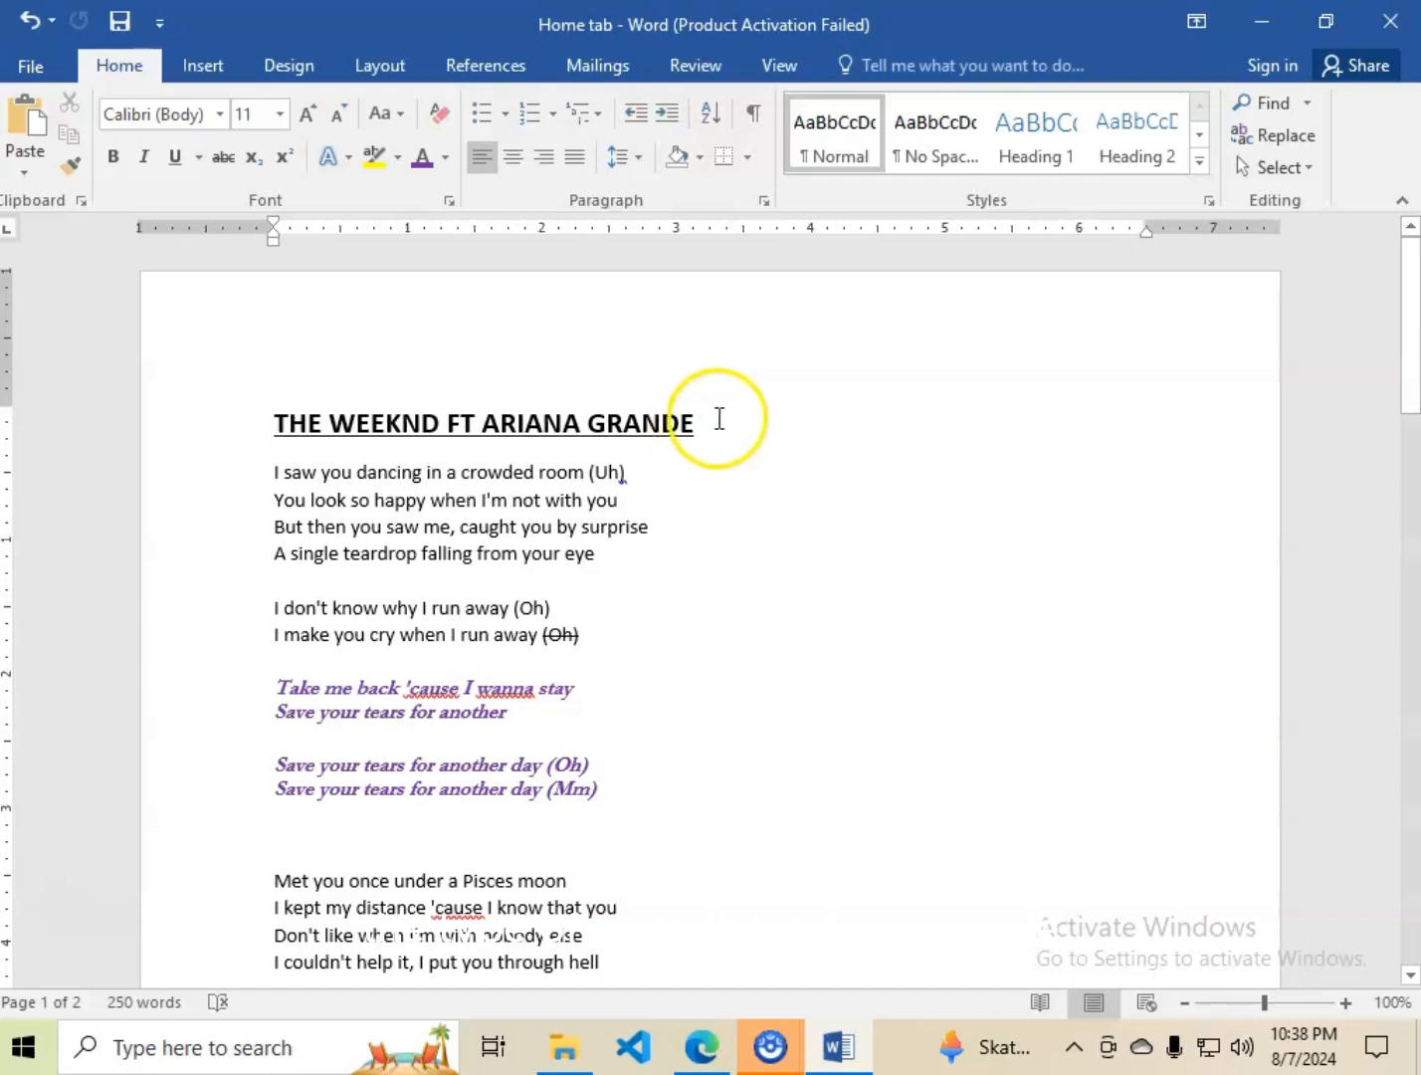
left_click_drag(716, 418, 270, 412)
left_click(204, 164)
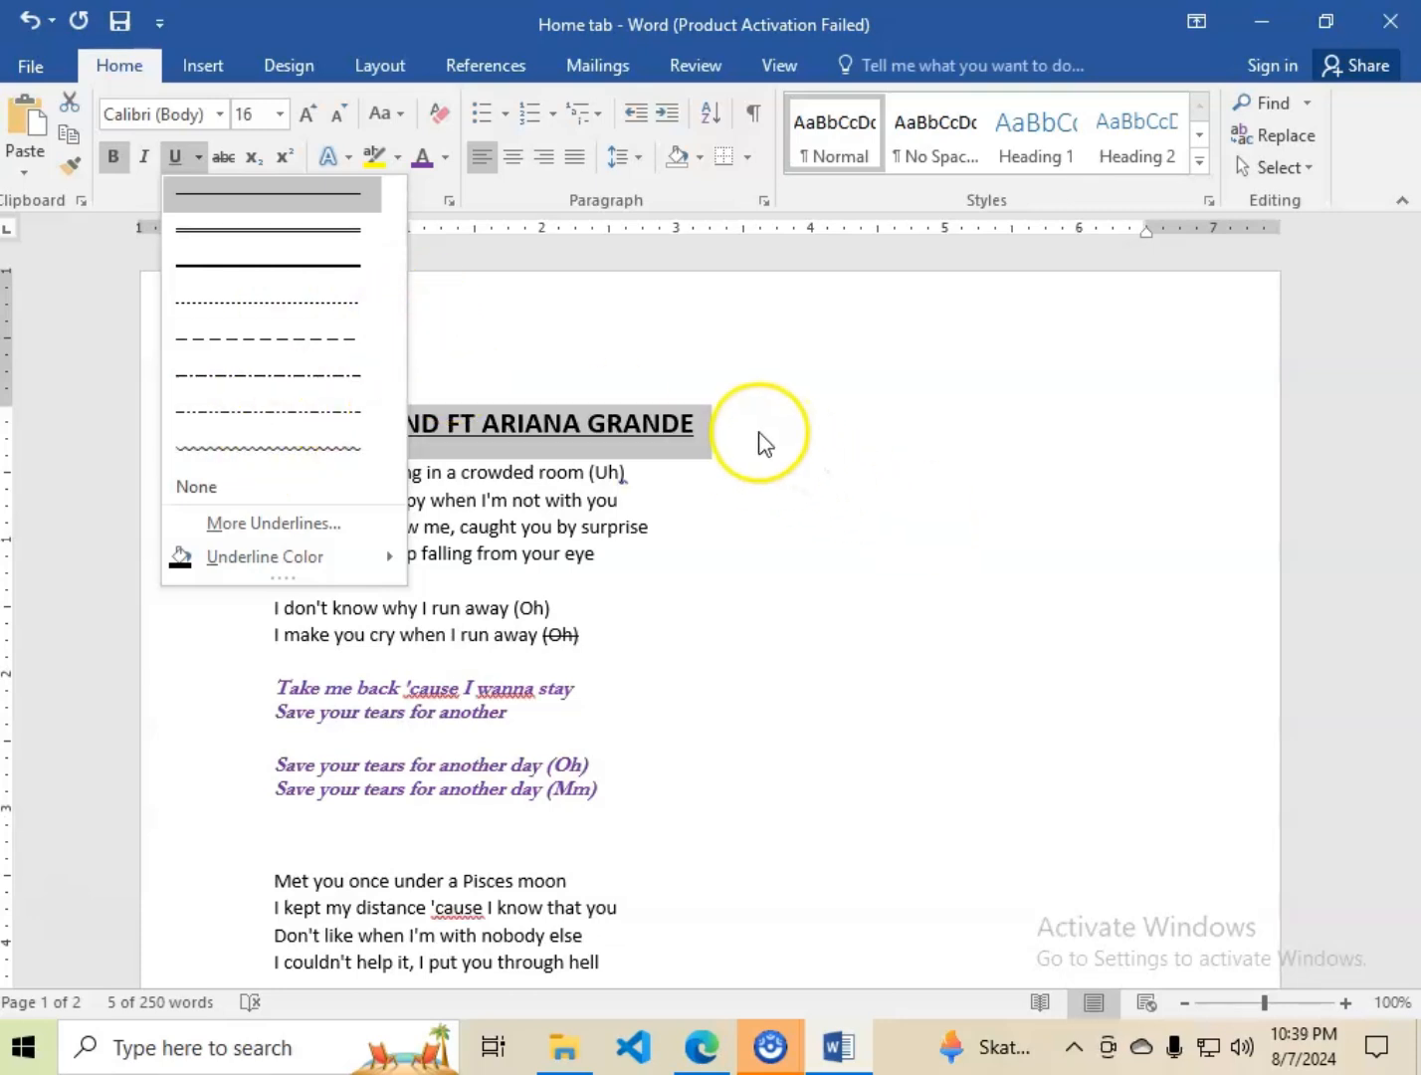
left_click(506, 319)
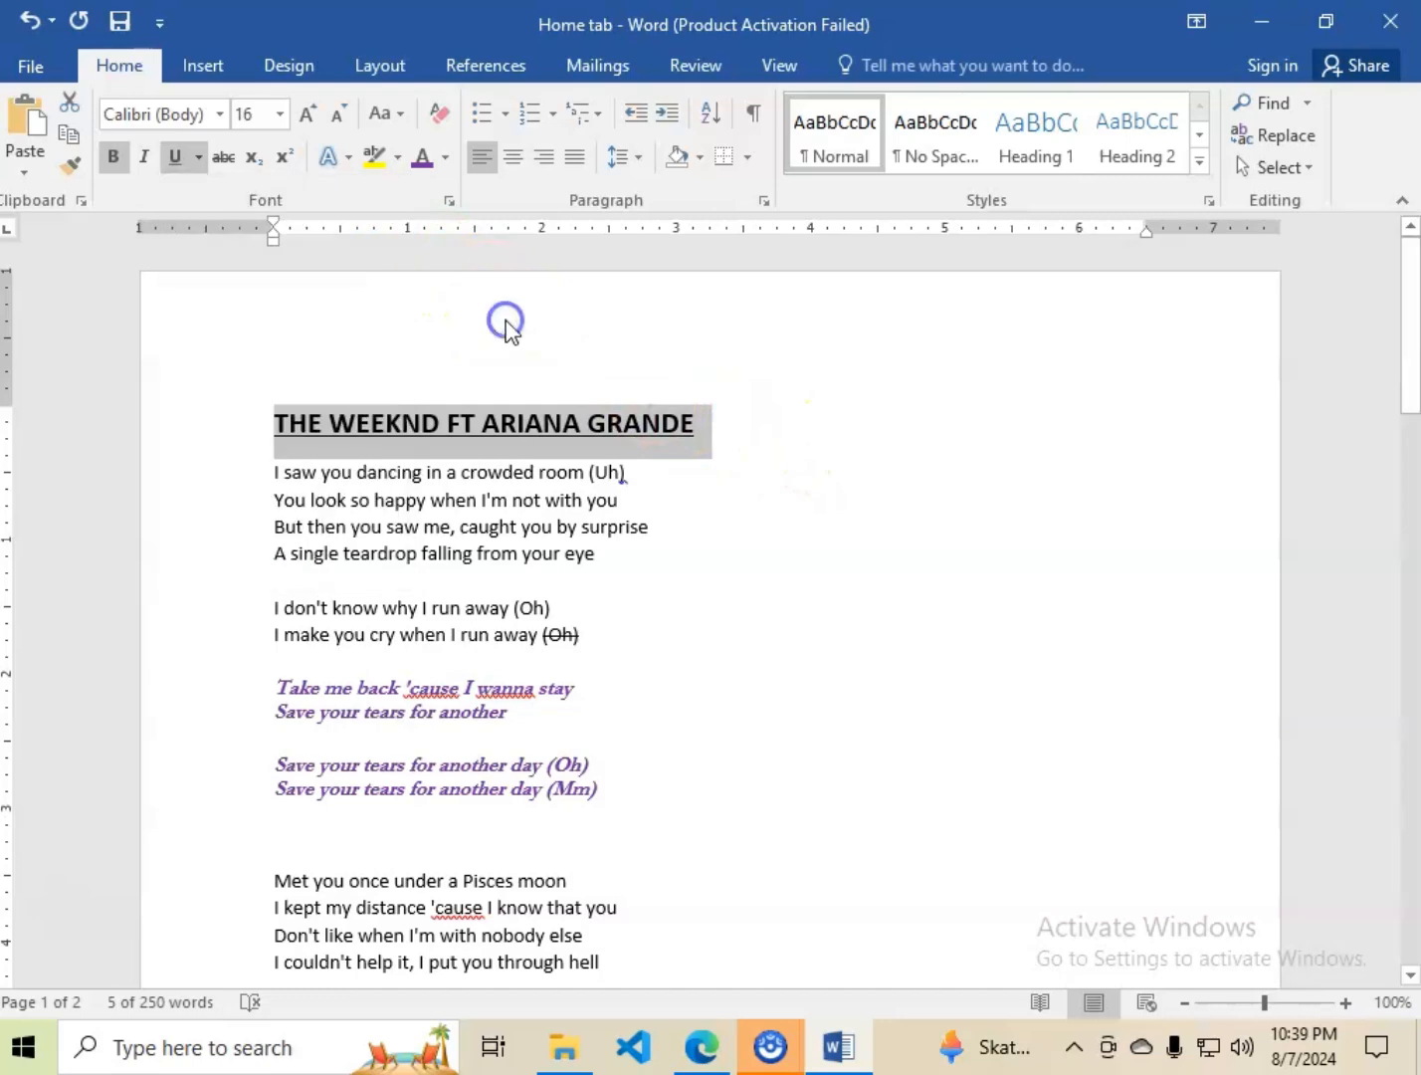
scroll(500, 724, "down", 4)
scroll(498, 723, "up", 4)
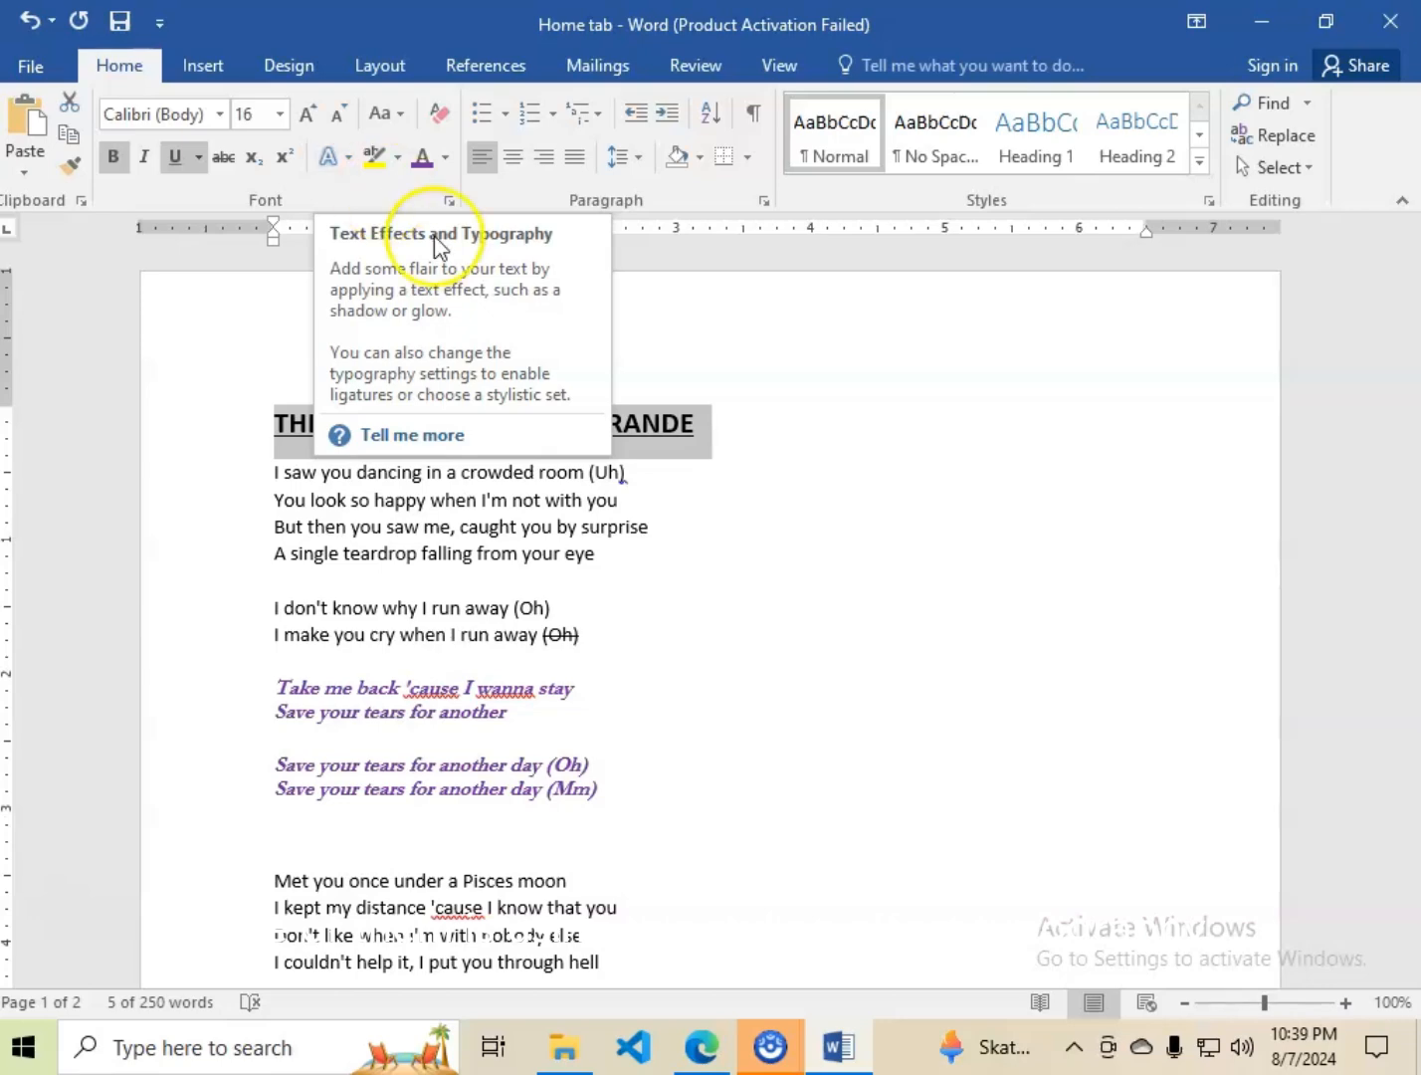
Apply the blue text effect with reflection to the four-line stanza starting "Met you once under a Pisces moon".
scroll(517, 647, "down", 3)
scroll(517, 648, "down", 3)
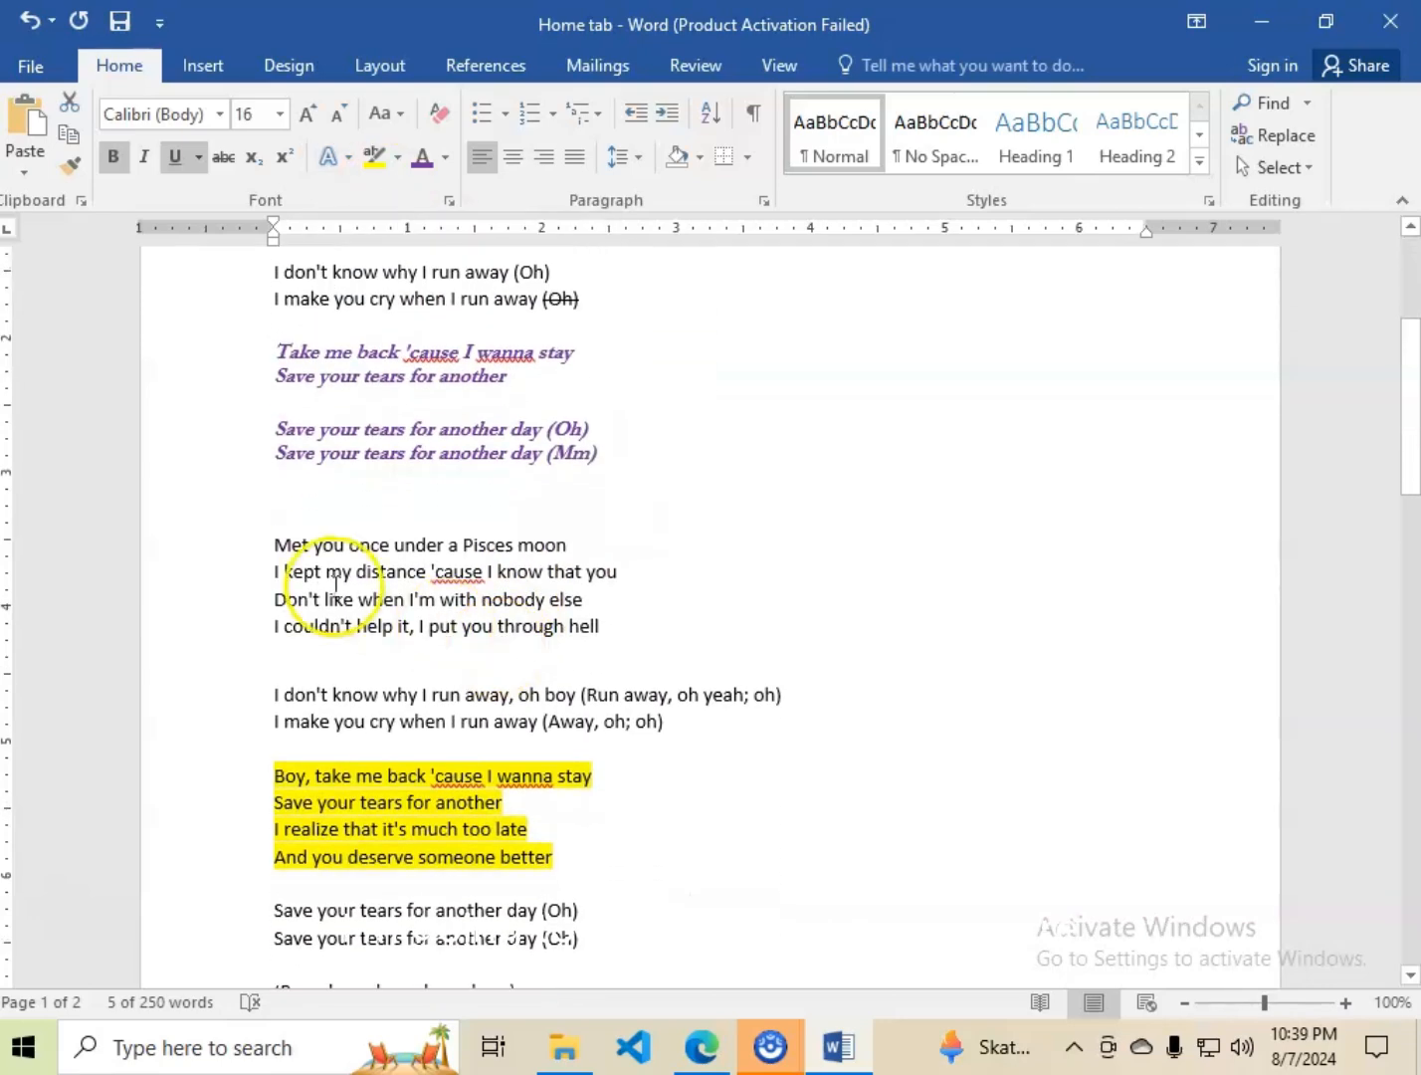
left_click(272, 533)
left_click_drag(271, 533, 622, 625)
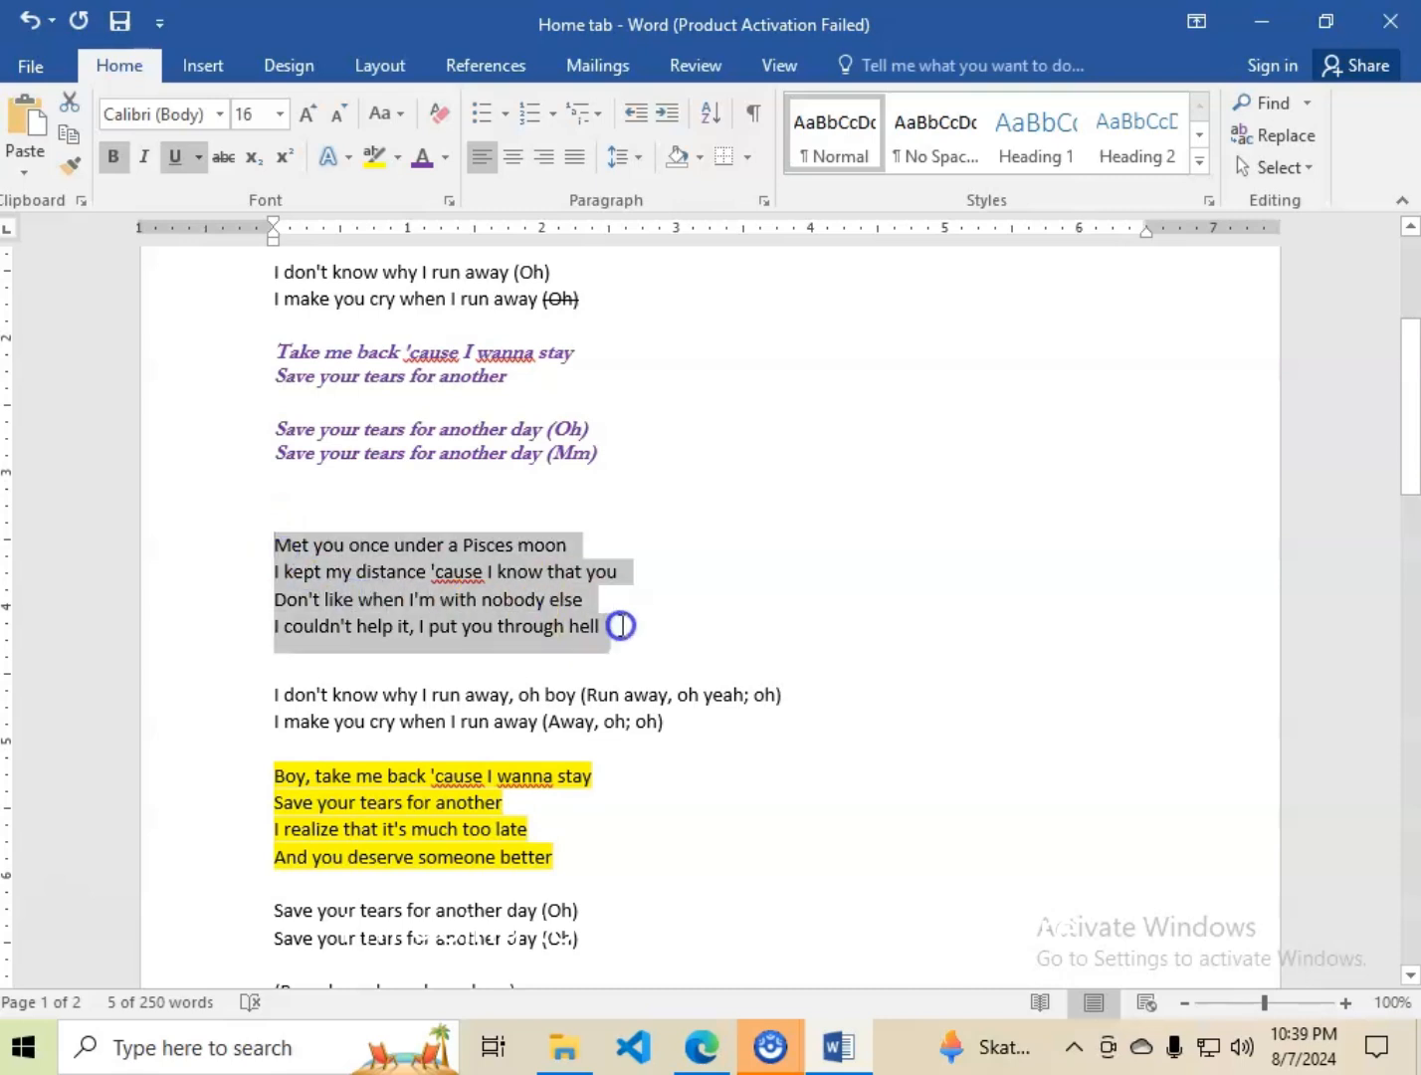
left_click(323, 161)
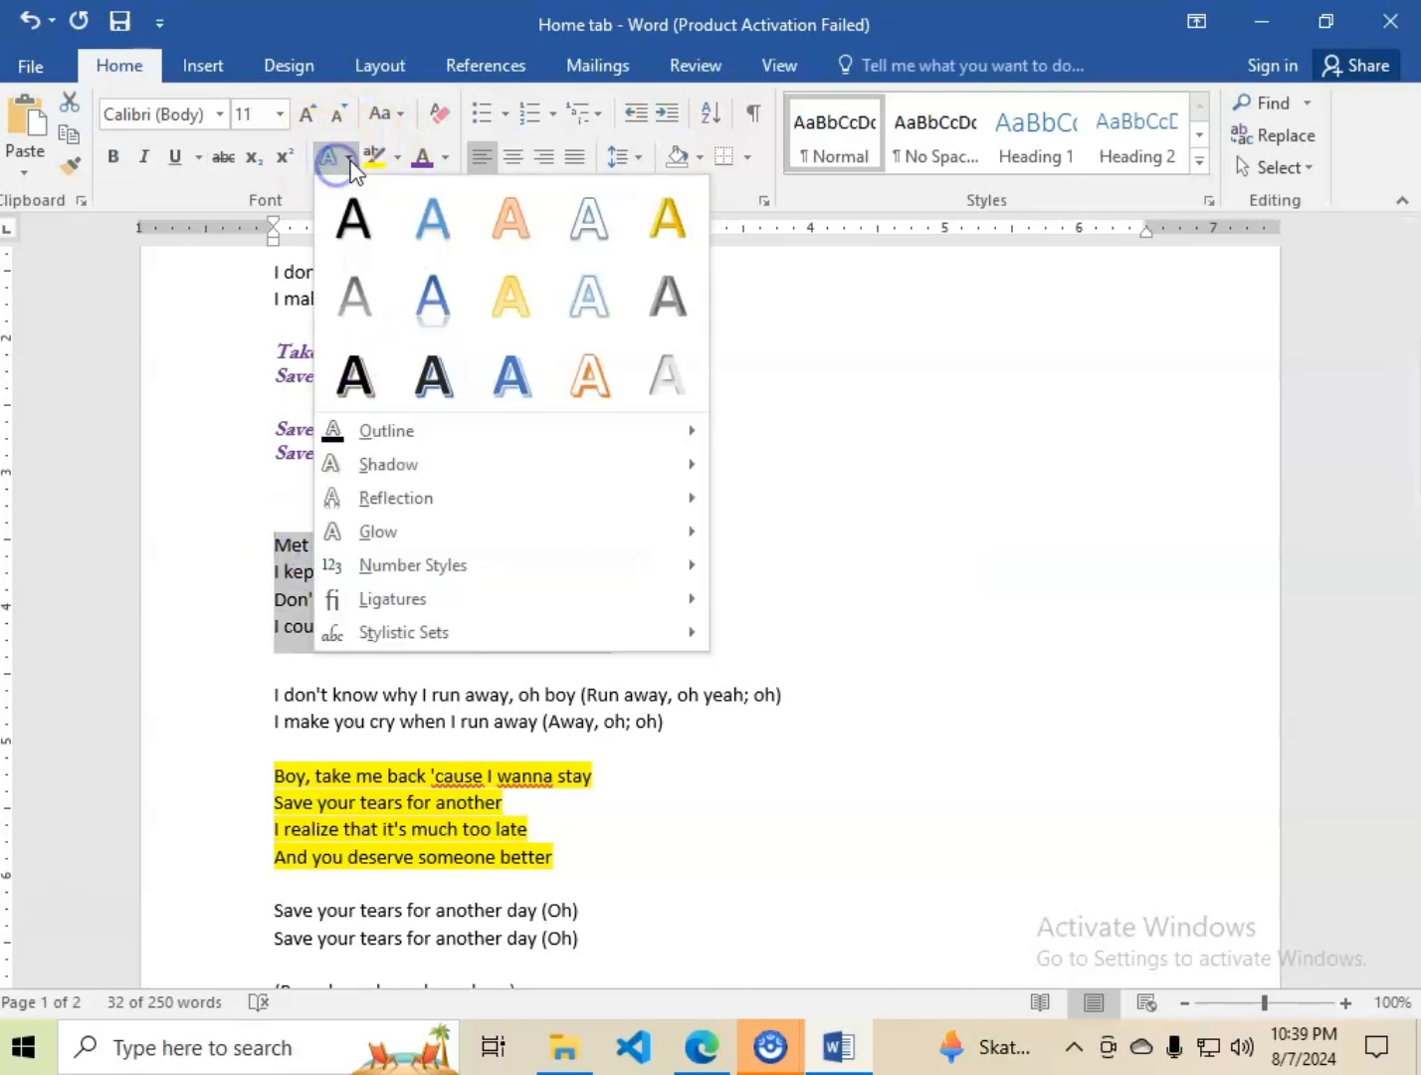
left_click(424, 298)
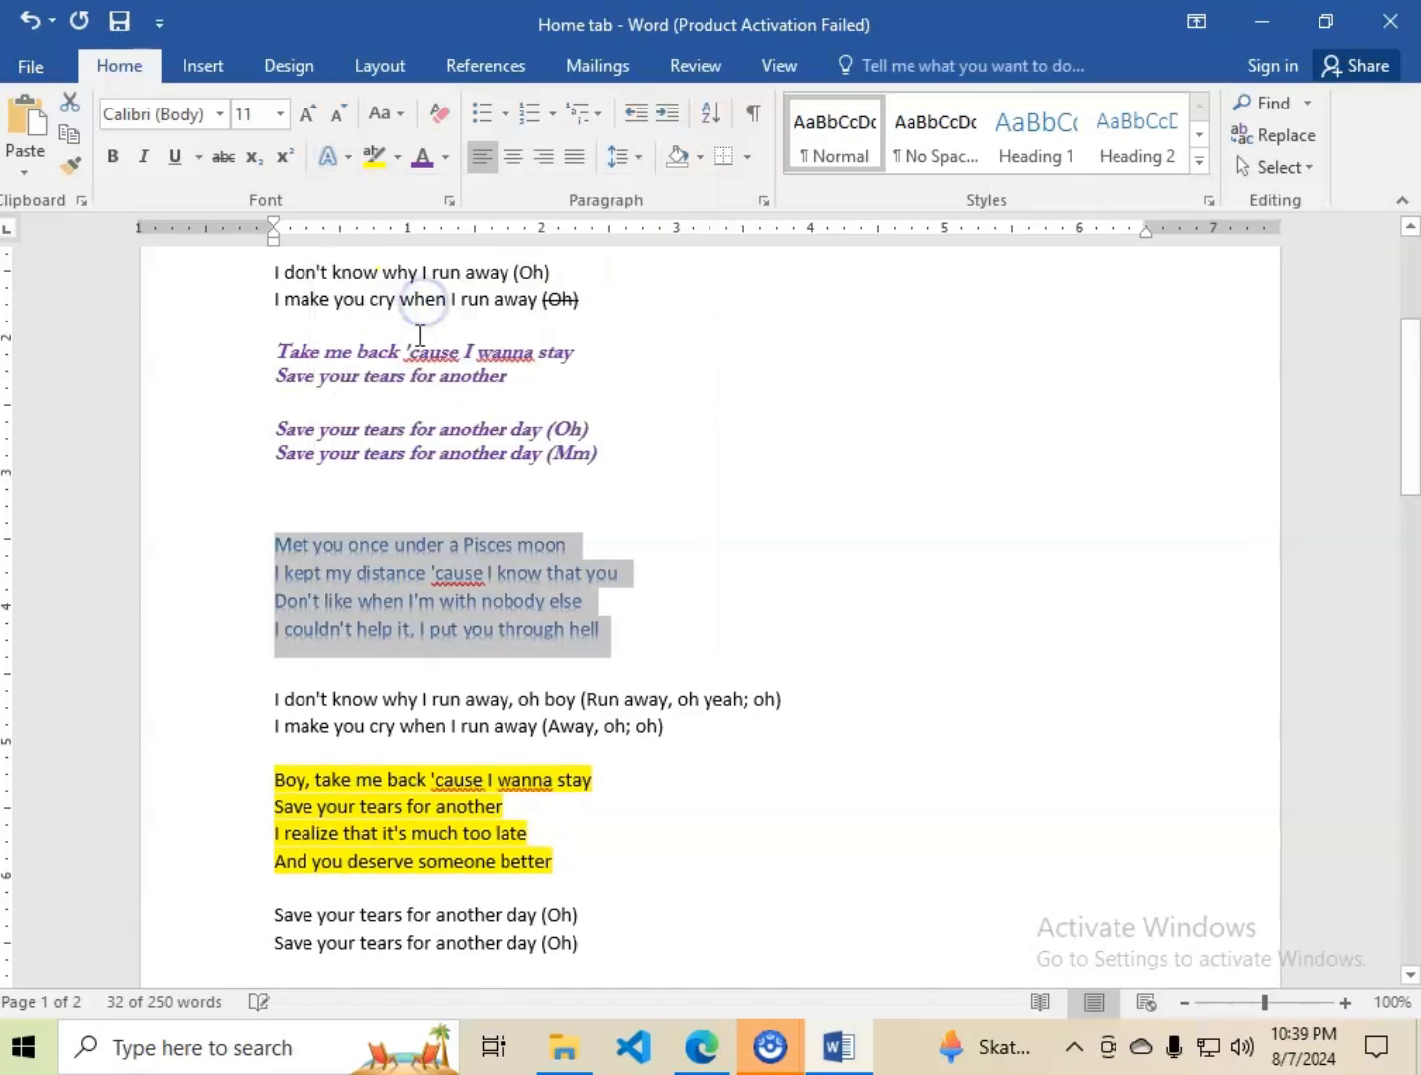
Add an outer shadow to the "Met you once" stanza, using the first variation in the second row.
left_click(350, 161)
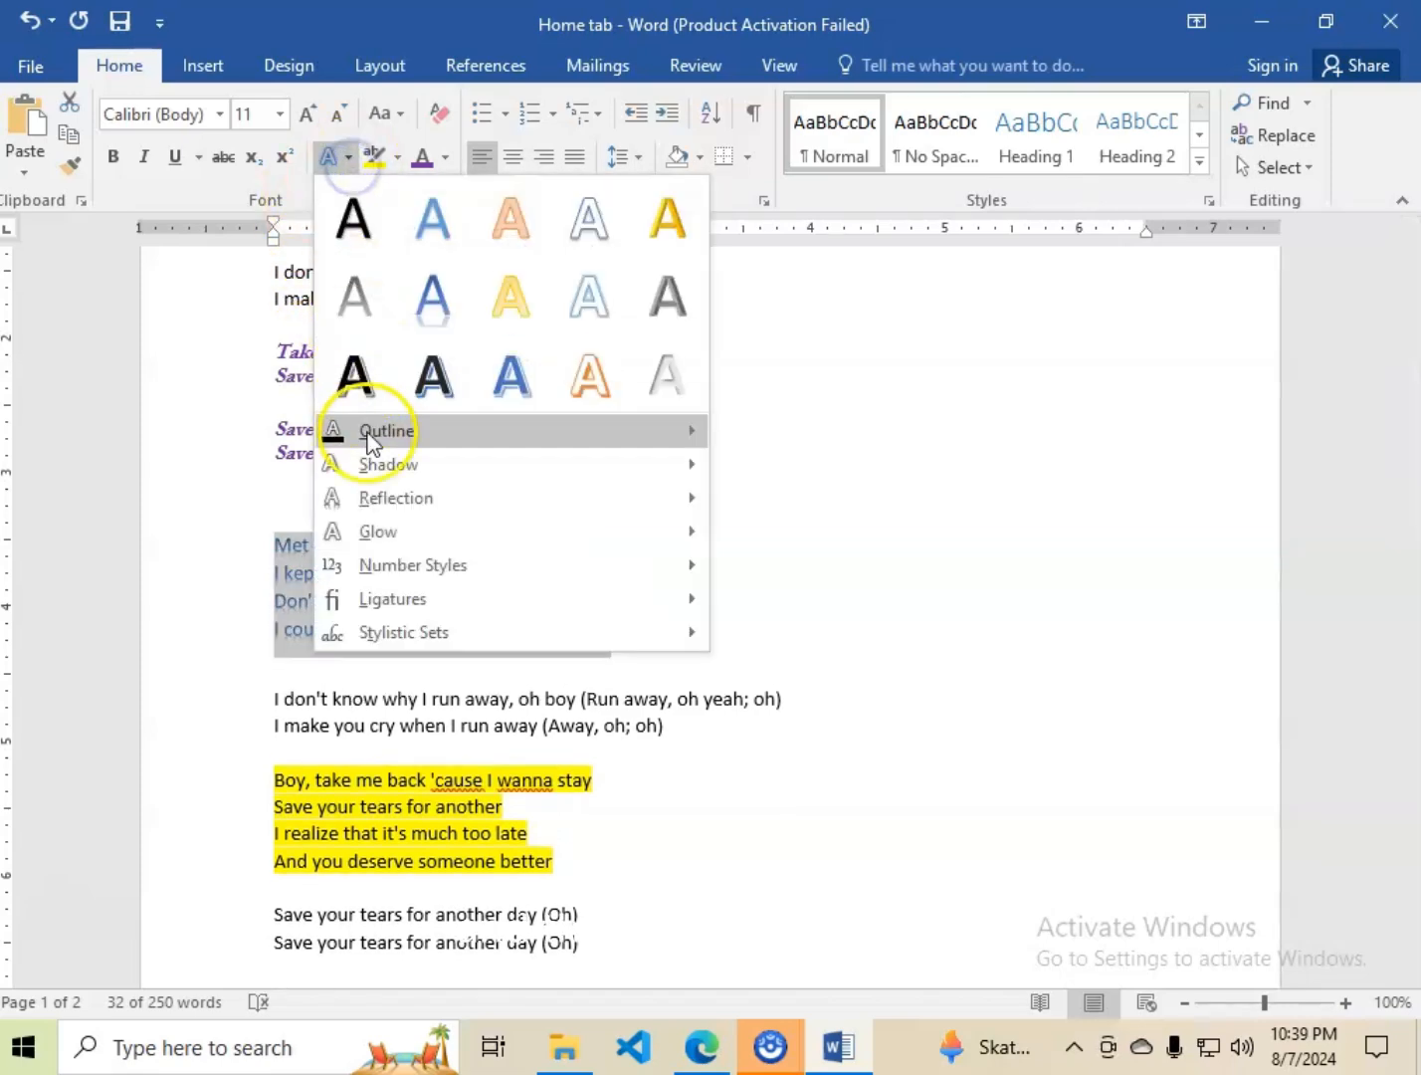
mouse_move(393, 499)
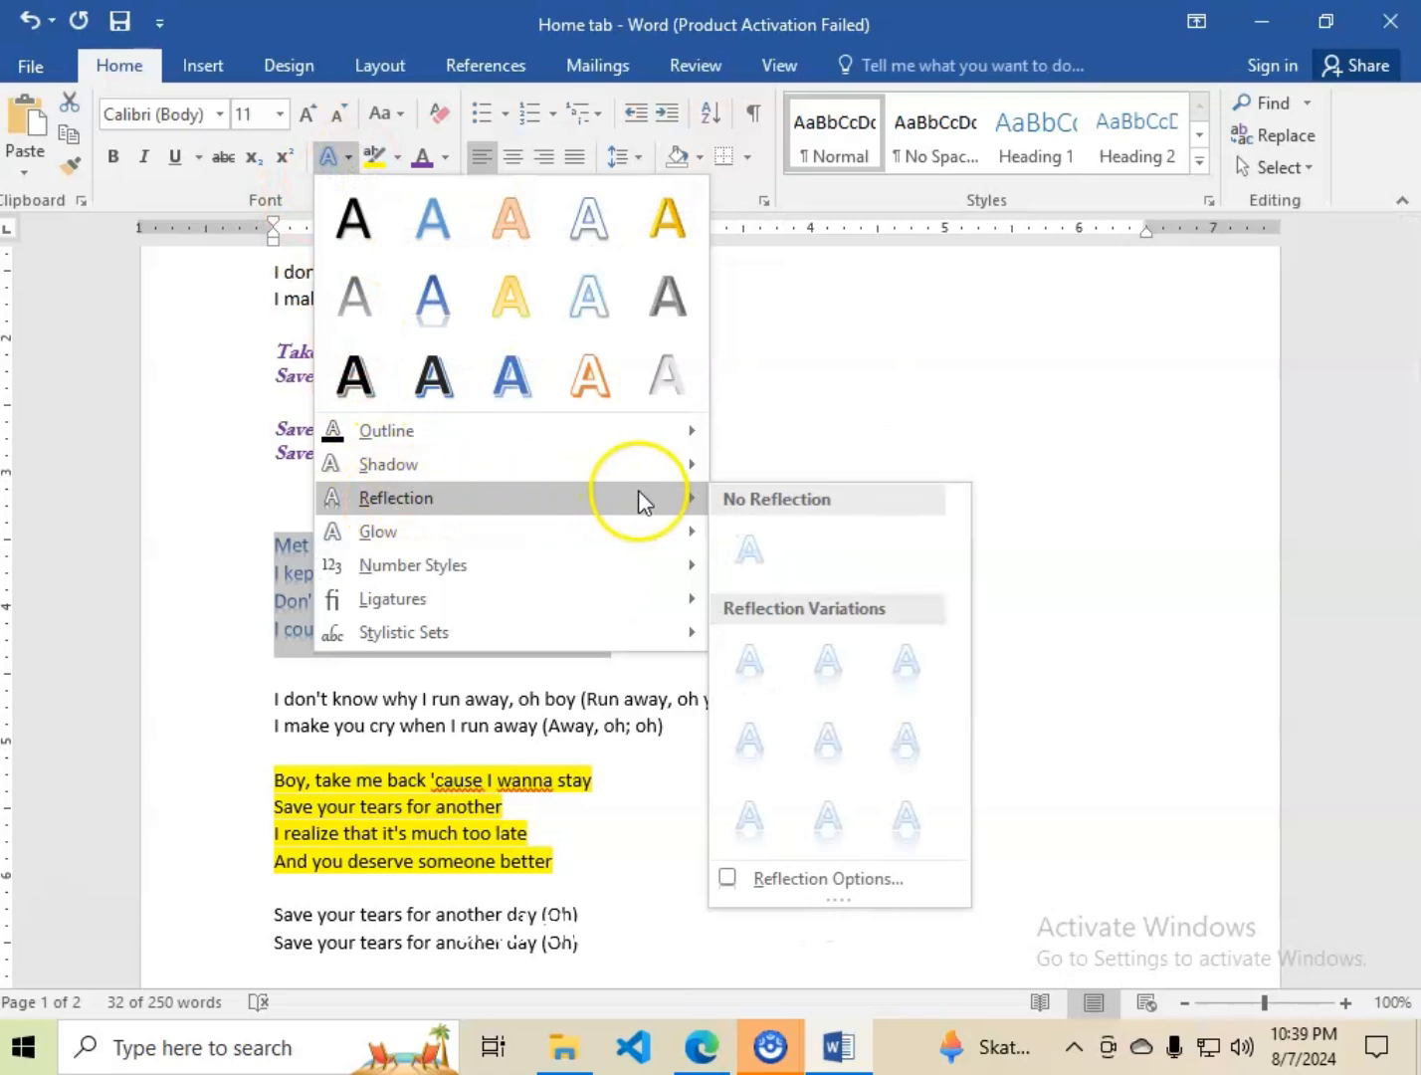
mouse_move(533, 474)
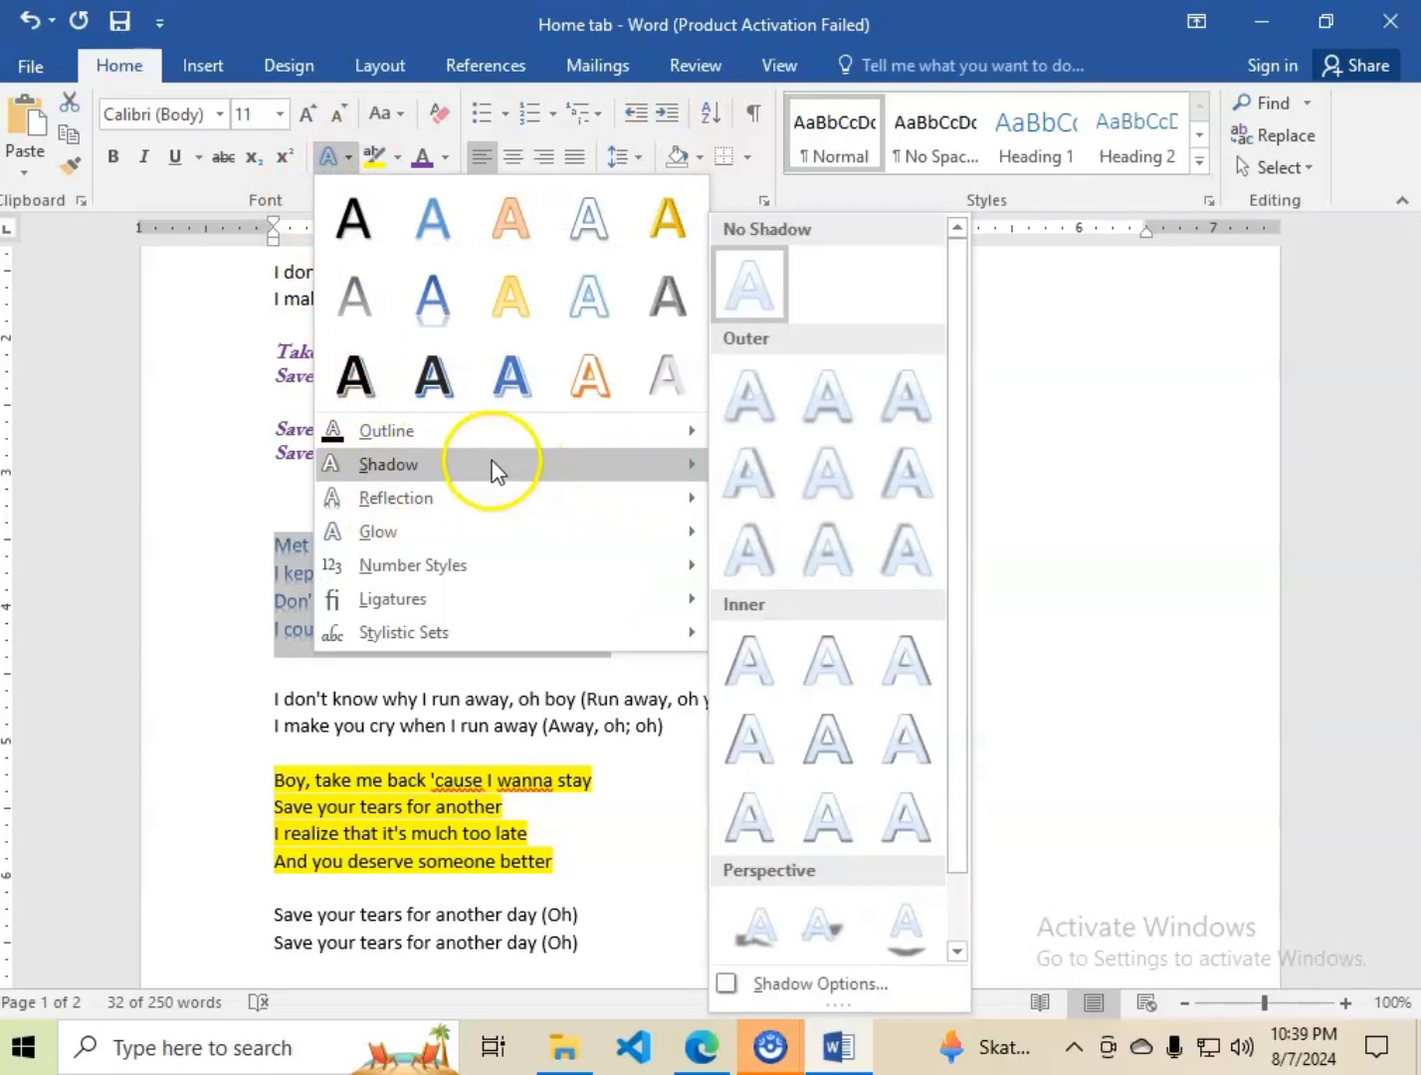
left_click(736, 480)
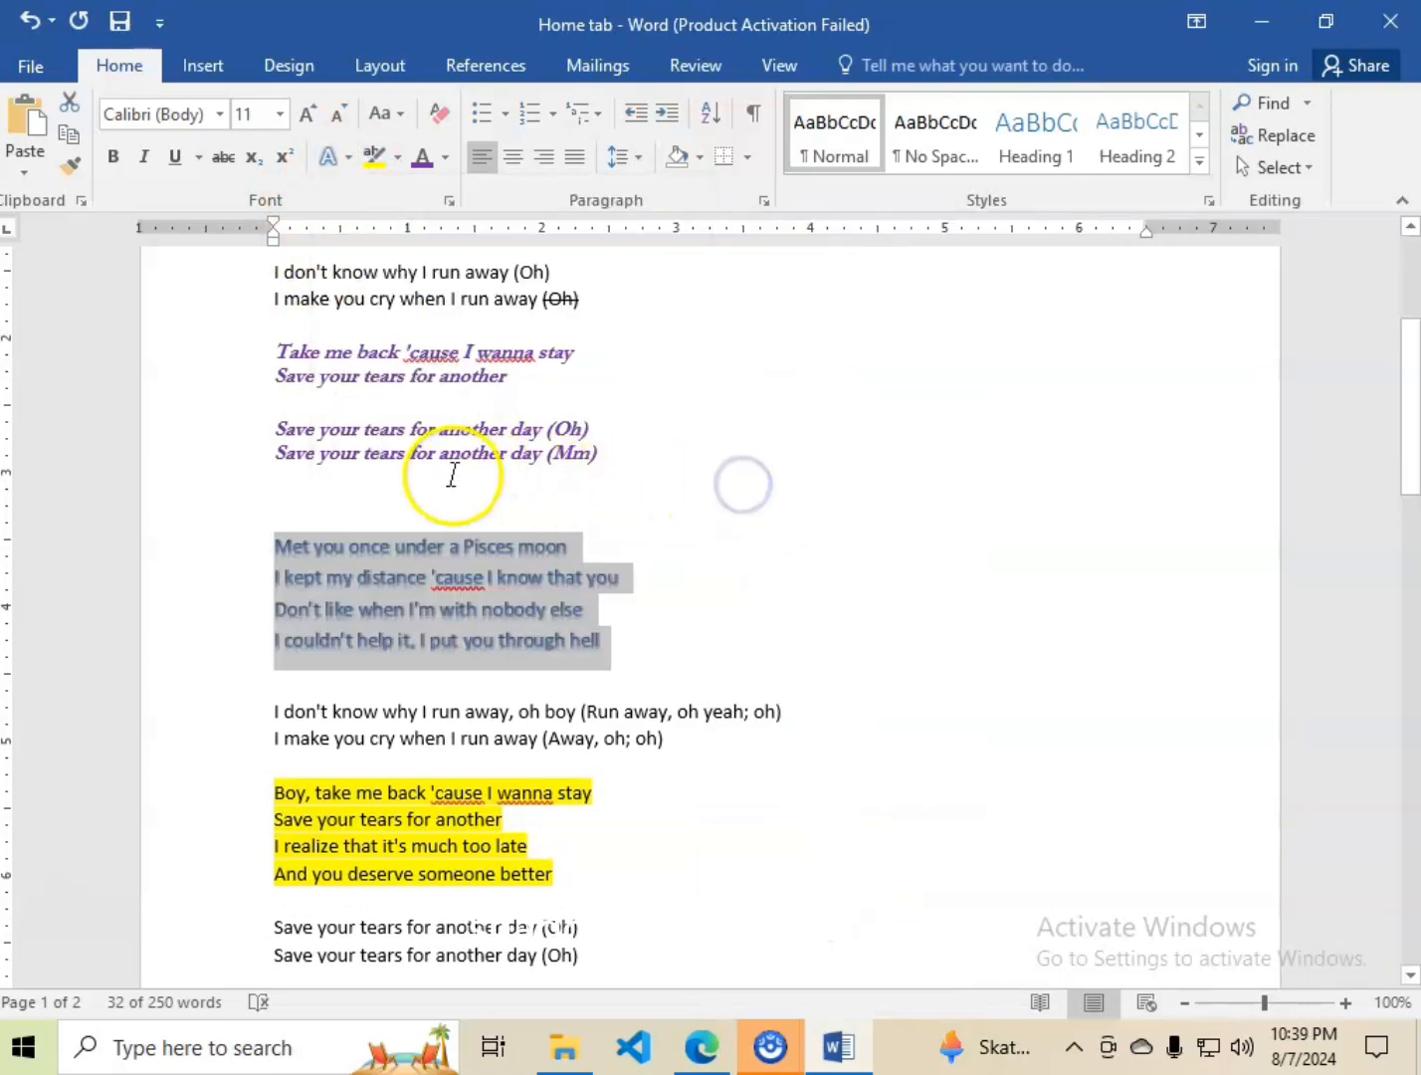
Add the light blue glow variation from the second row to the "Met you once" stanza.
left_click(349, 160)
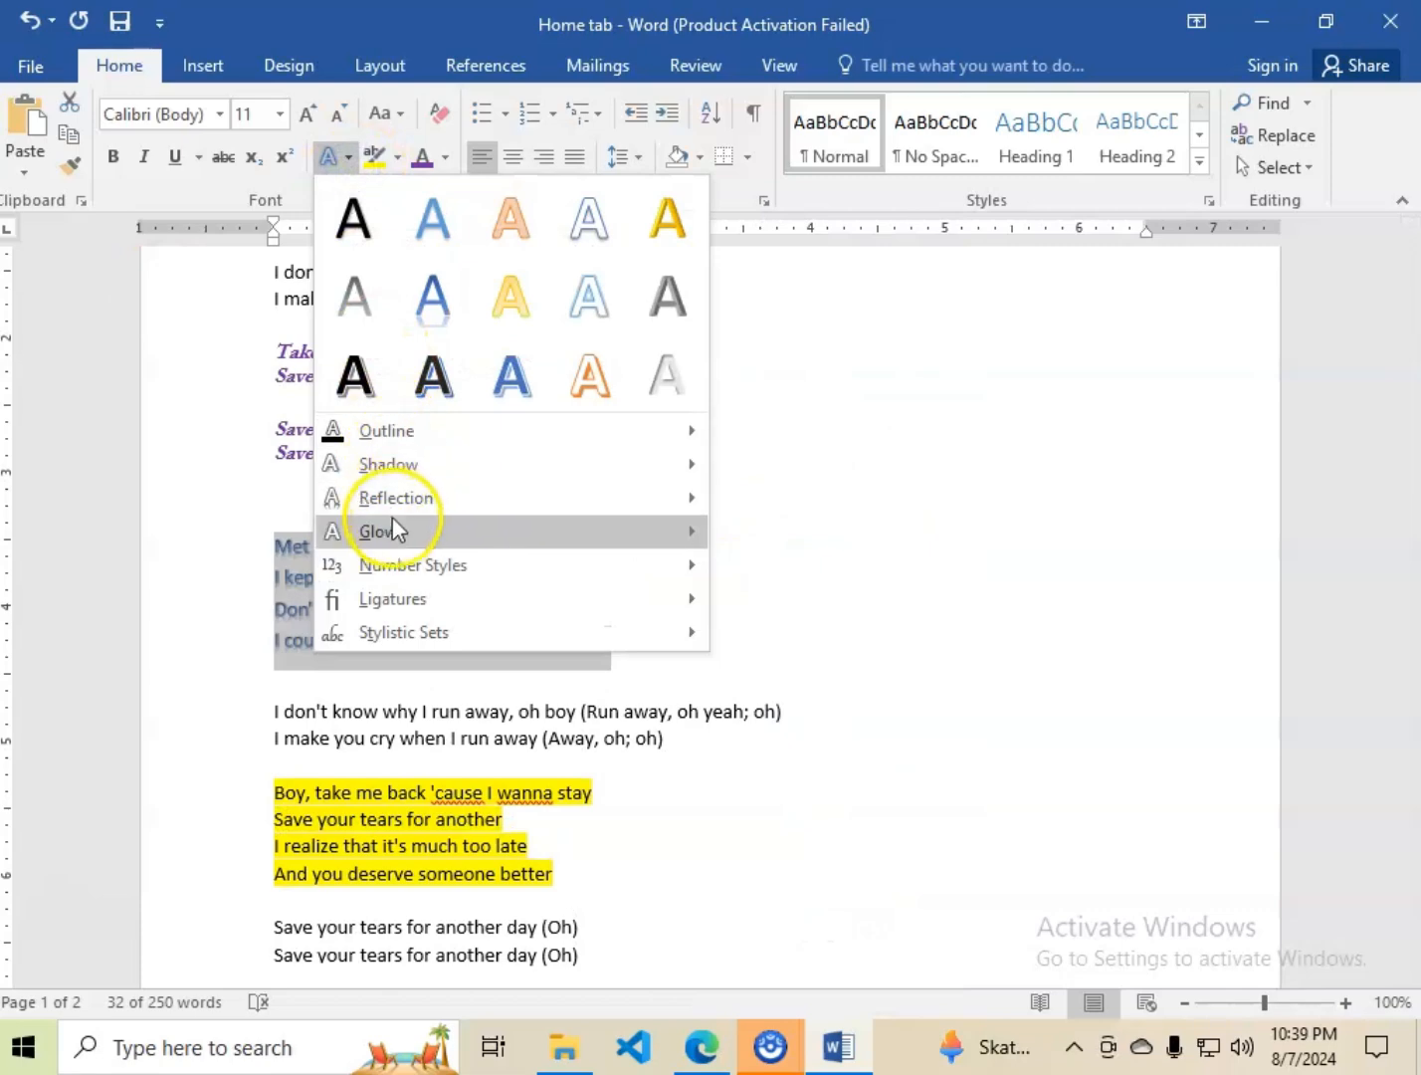
left_click(397, 532)
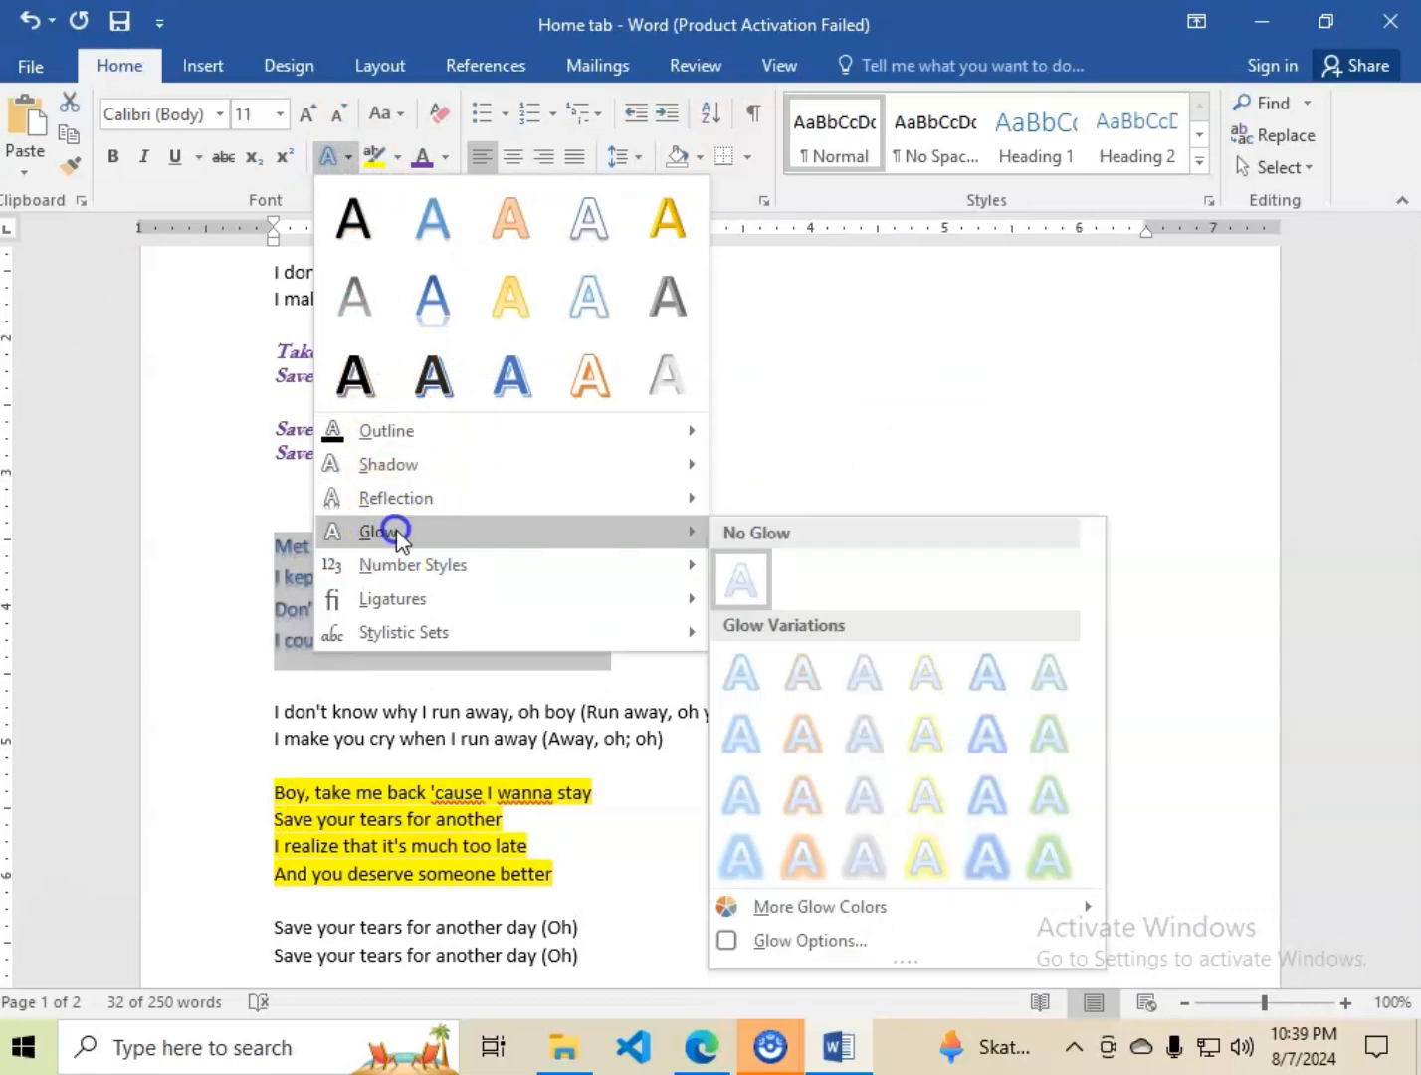
left_click(737, 738)
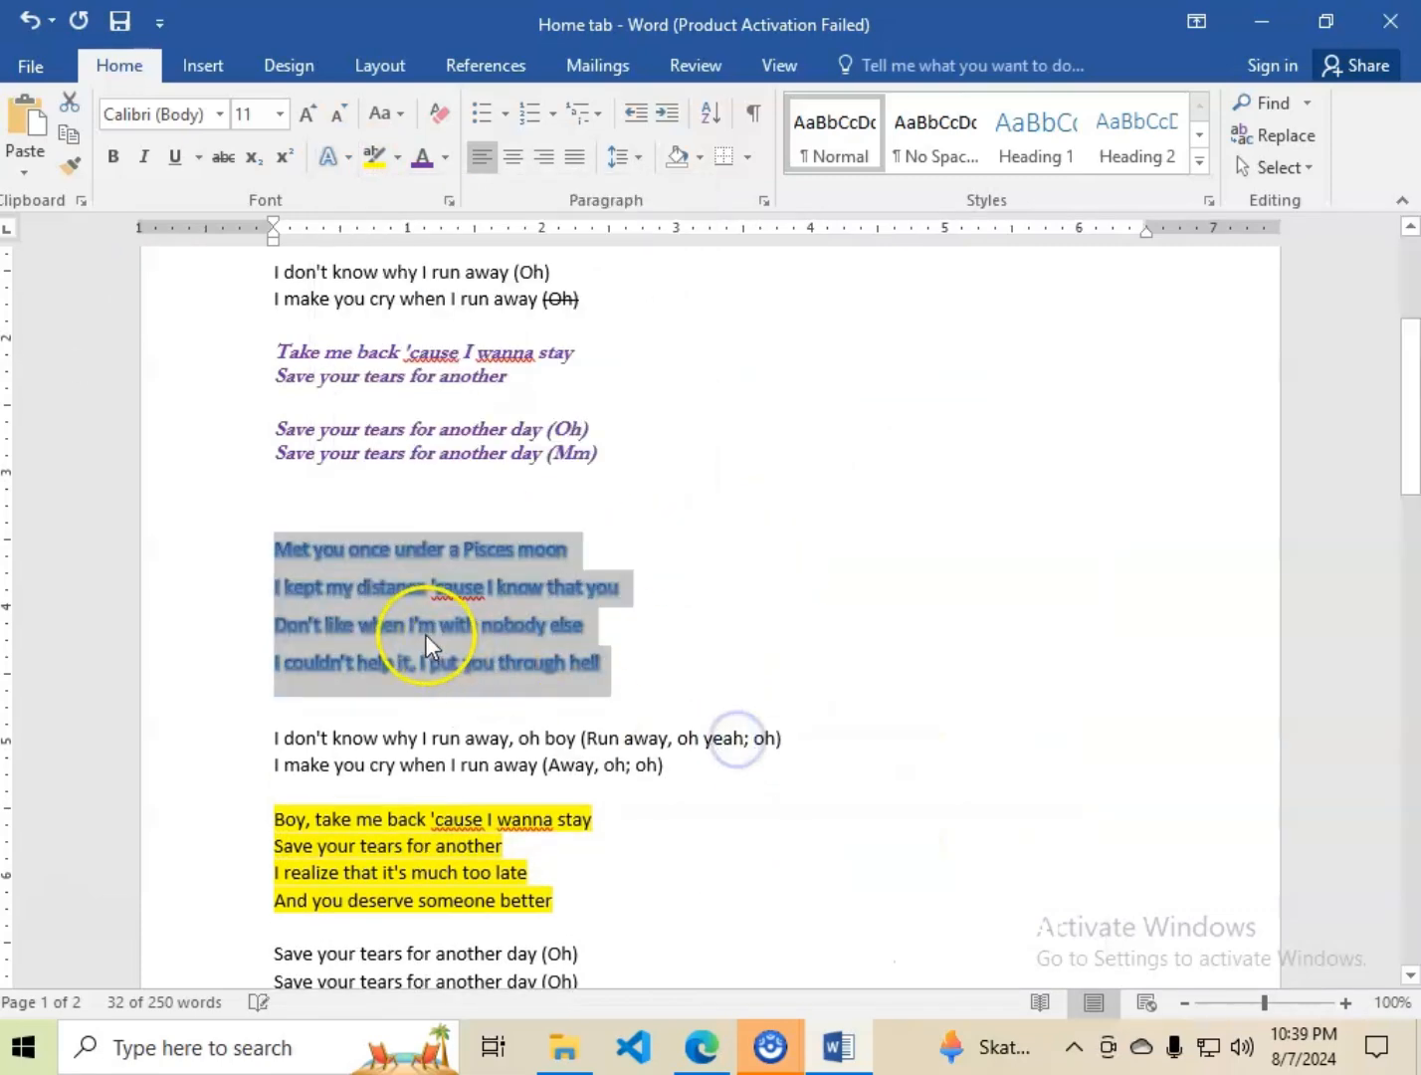
Give the "Met you once" stanza's text a light blue-gray theme colour outline and deselect it.
left_click(347, 158)
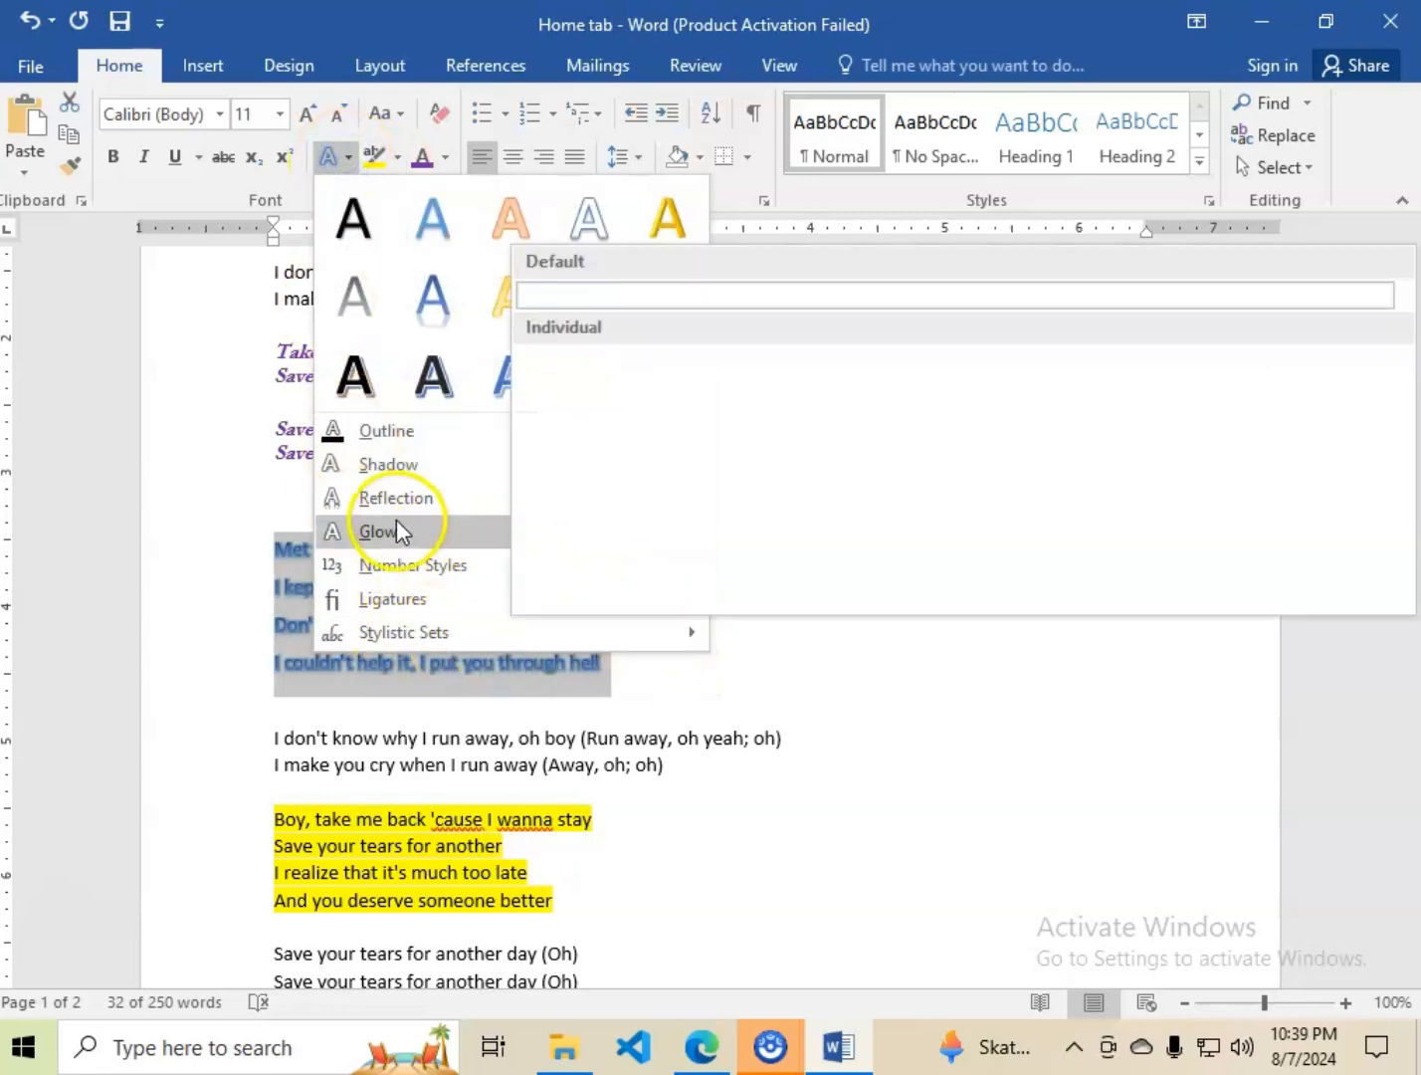
mouse_move(400, 542)
mouse_move(425, 464)
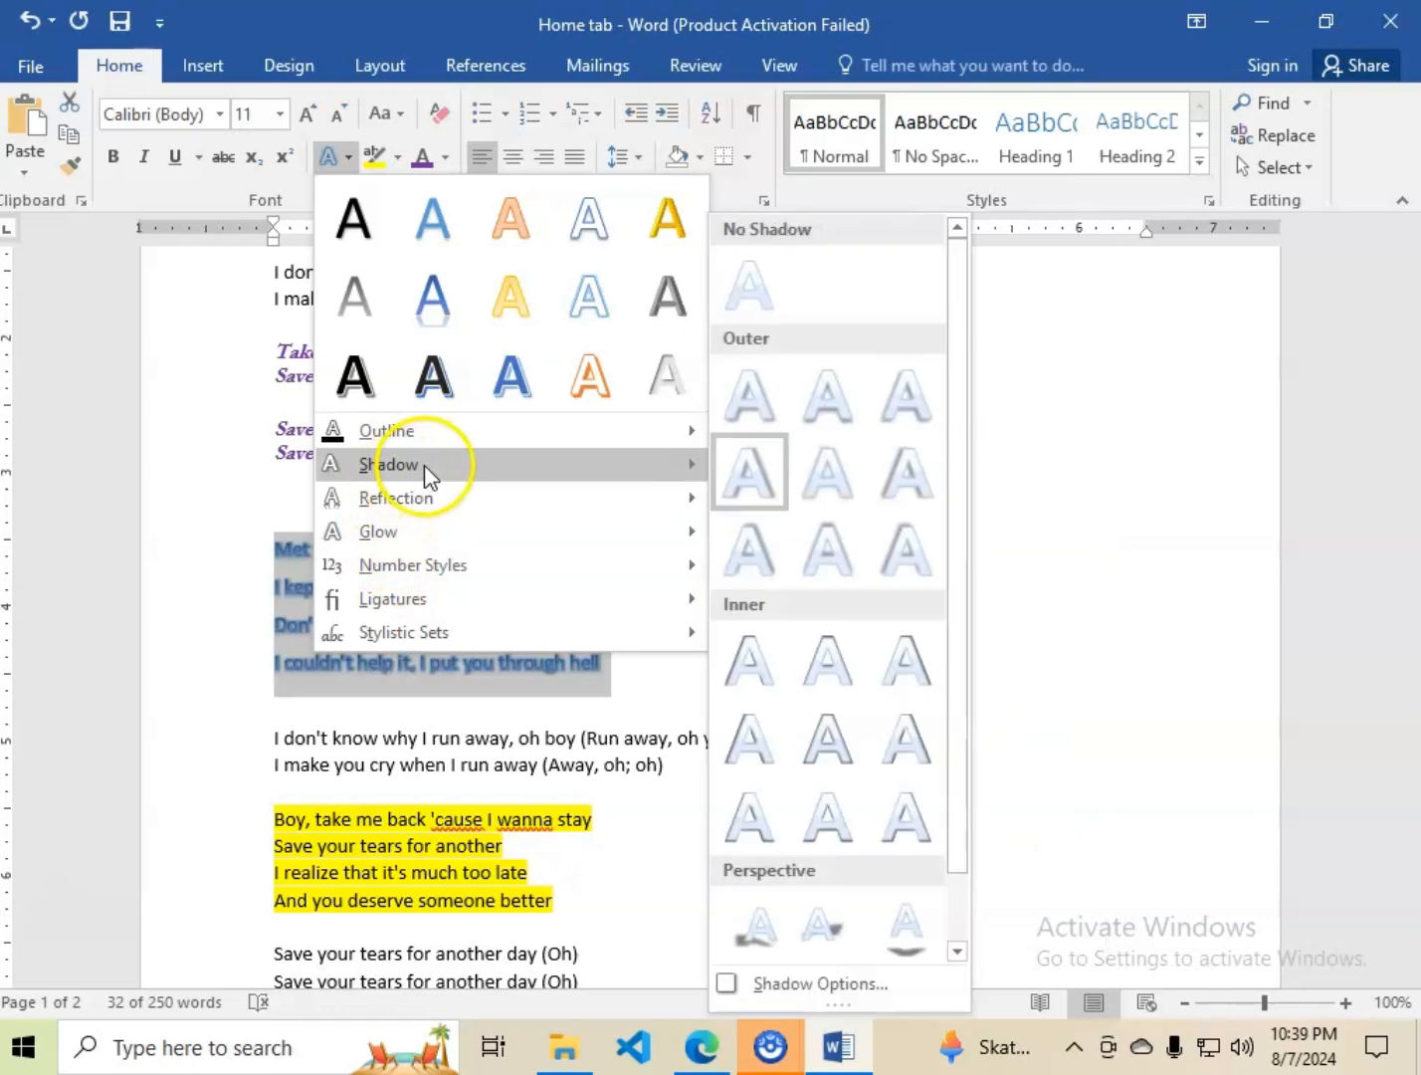
mouse_move(416, 432)
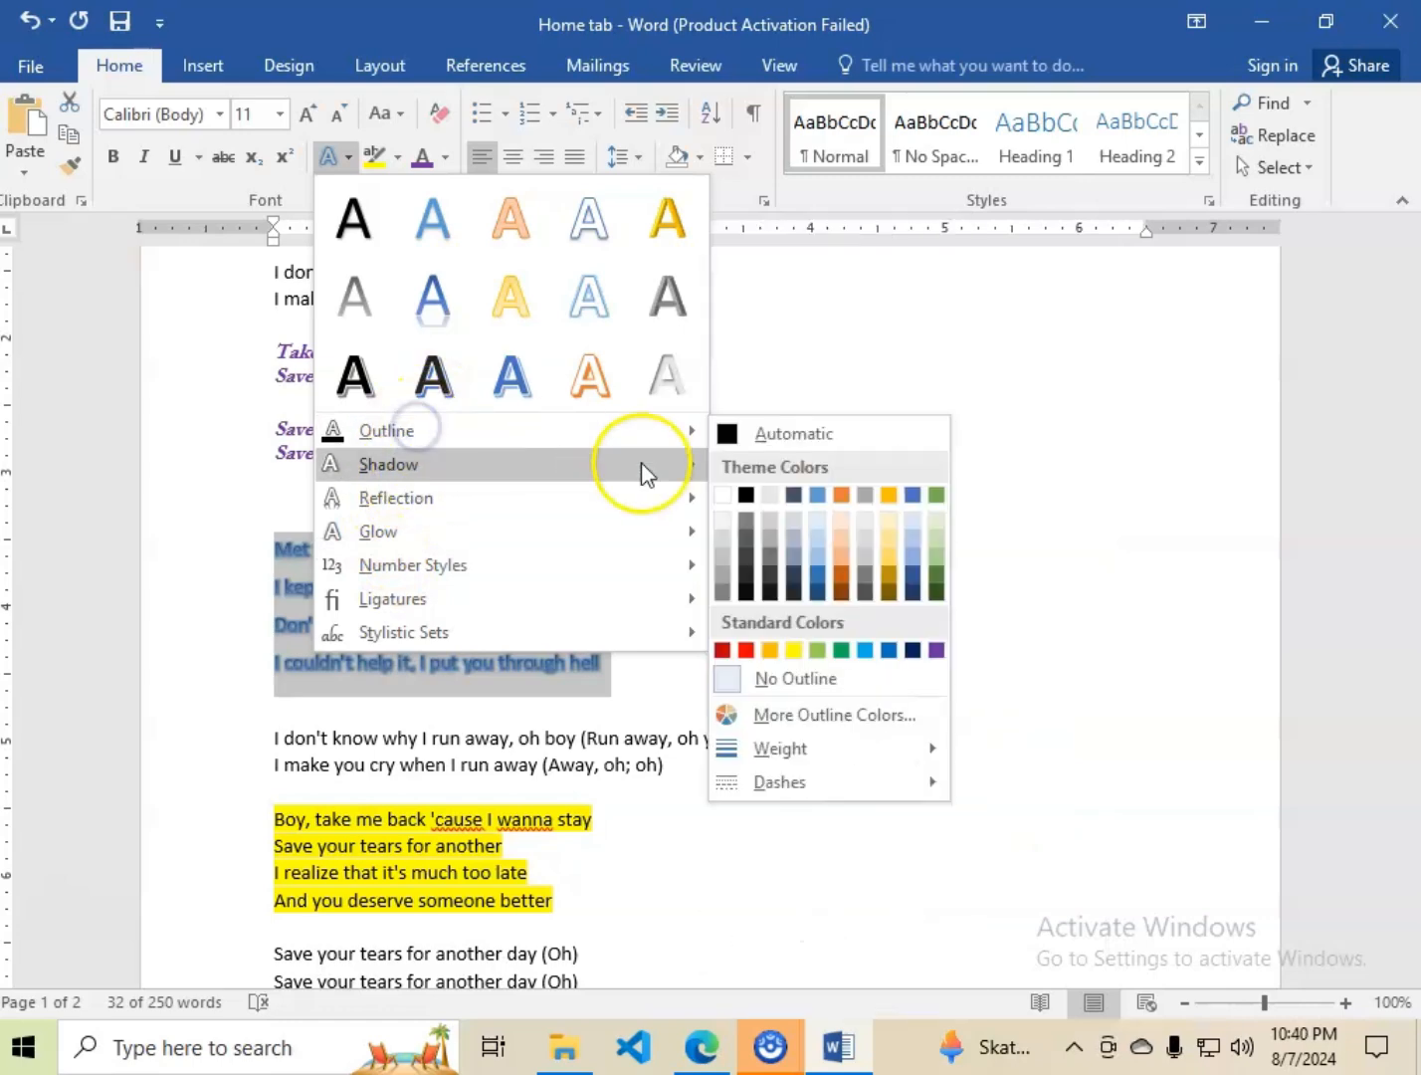
left_click(793, 539)
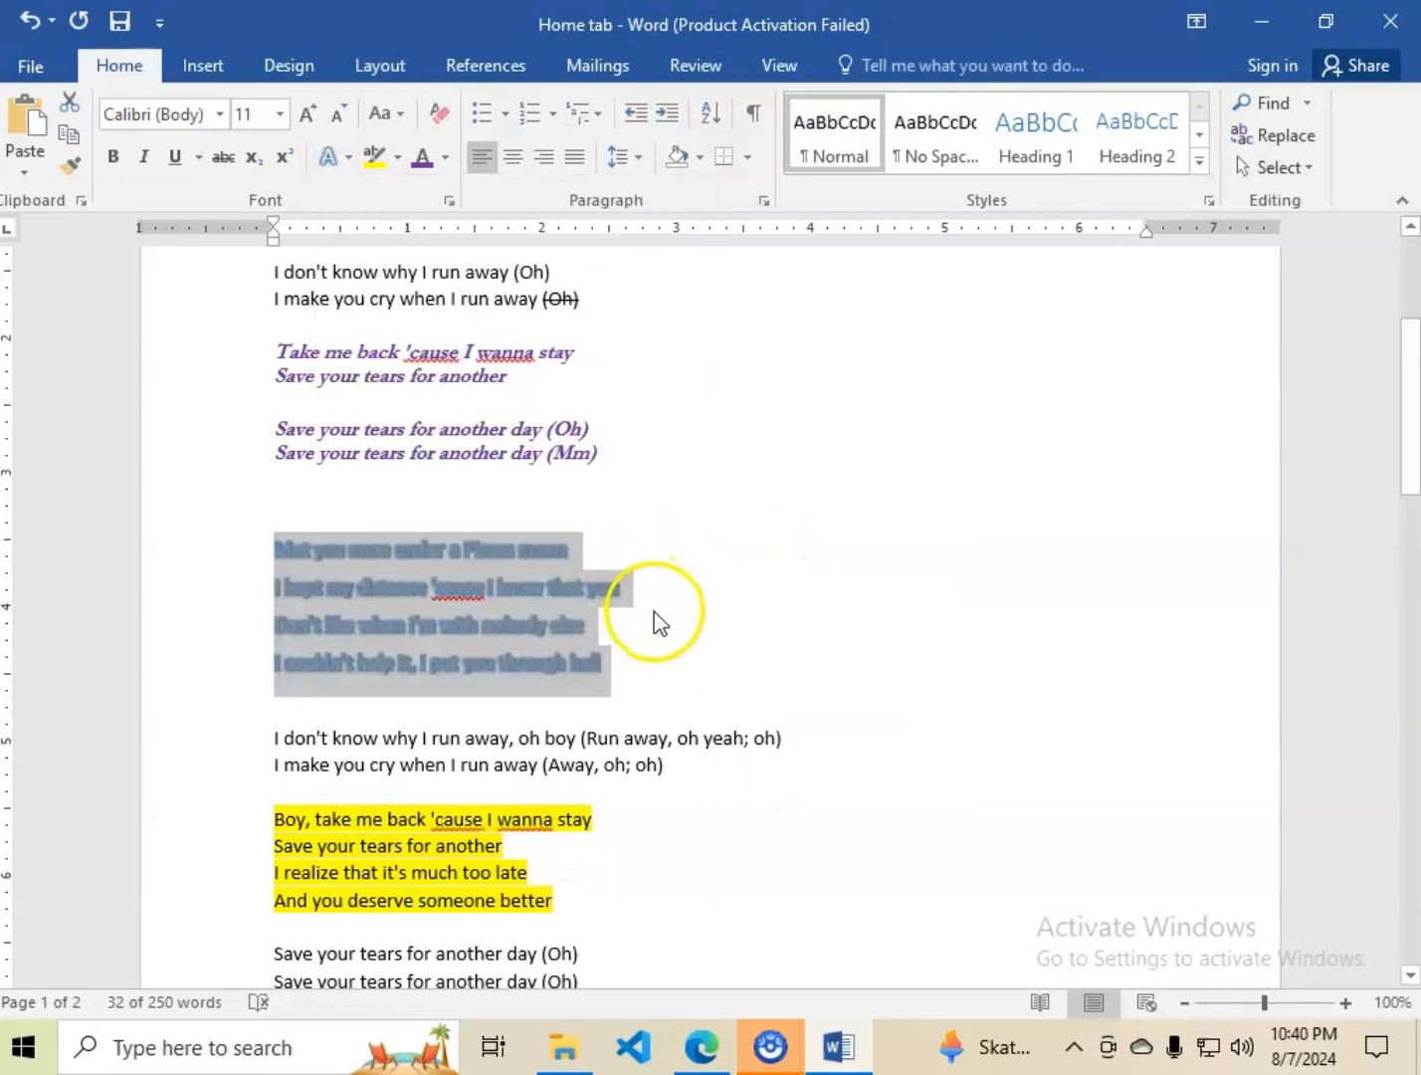
left_click(648, 659)
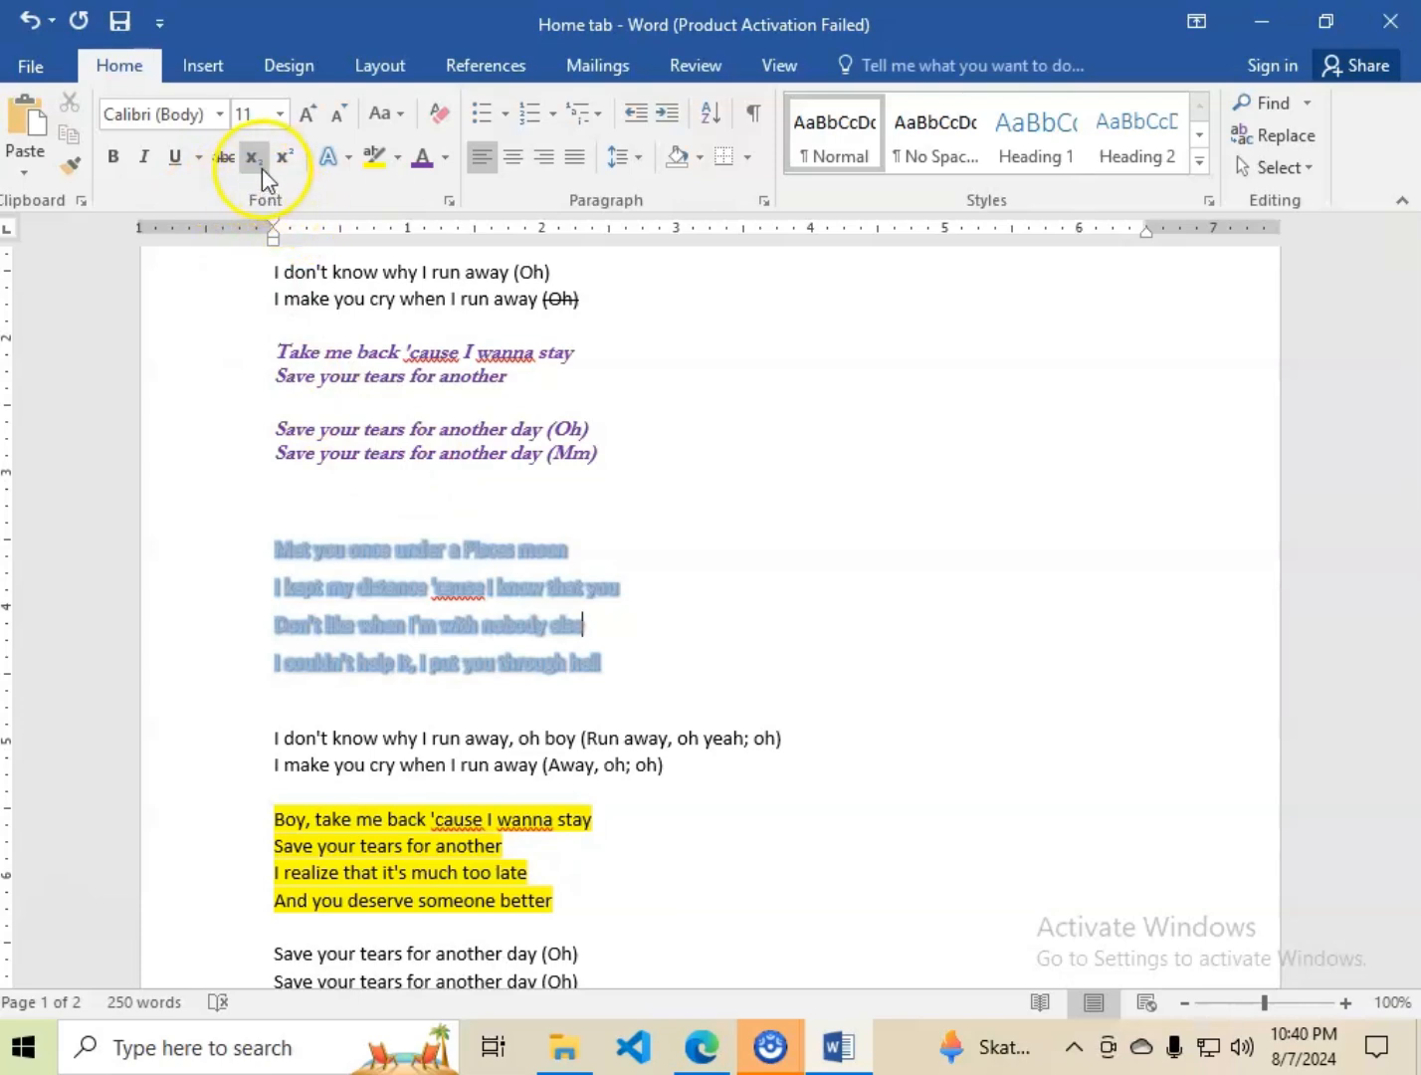
Enter 46 on the empty line below the purple lyrics, with the 6 superscript and no italics, followed by "L1".
left_click(303, 498)
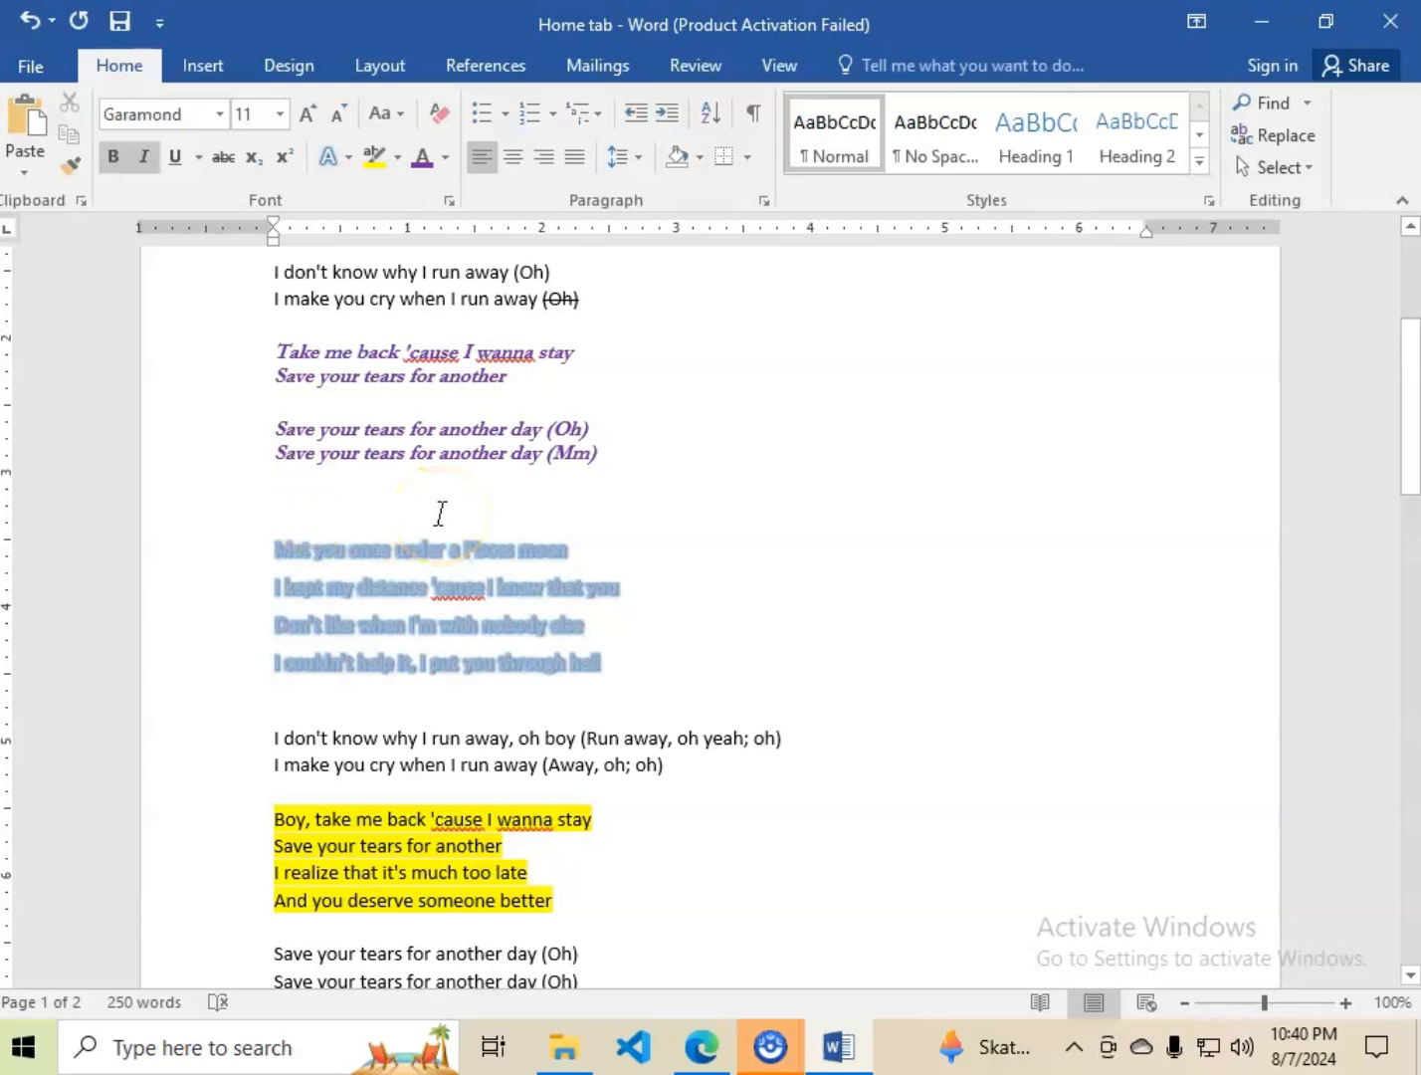
type("46")
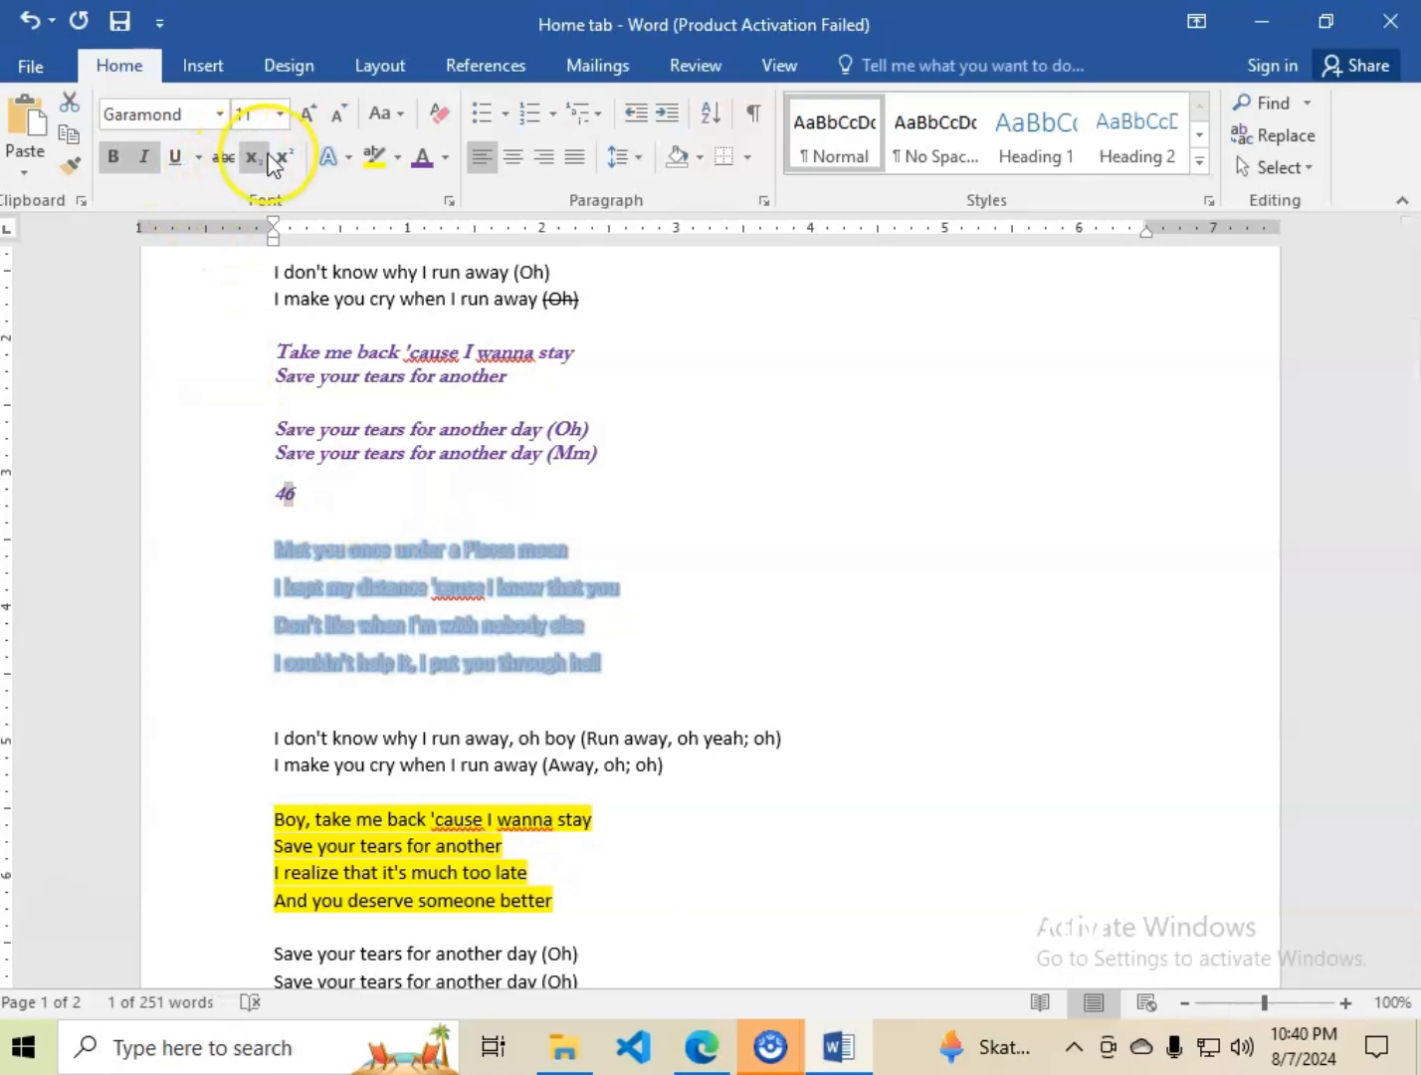
double_click(280, 488)
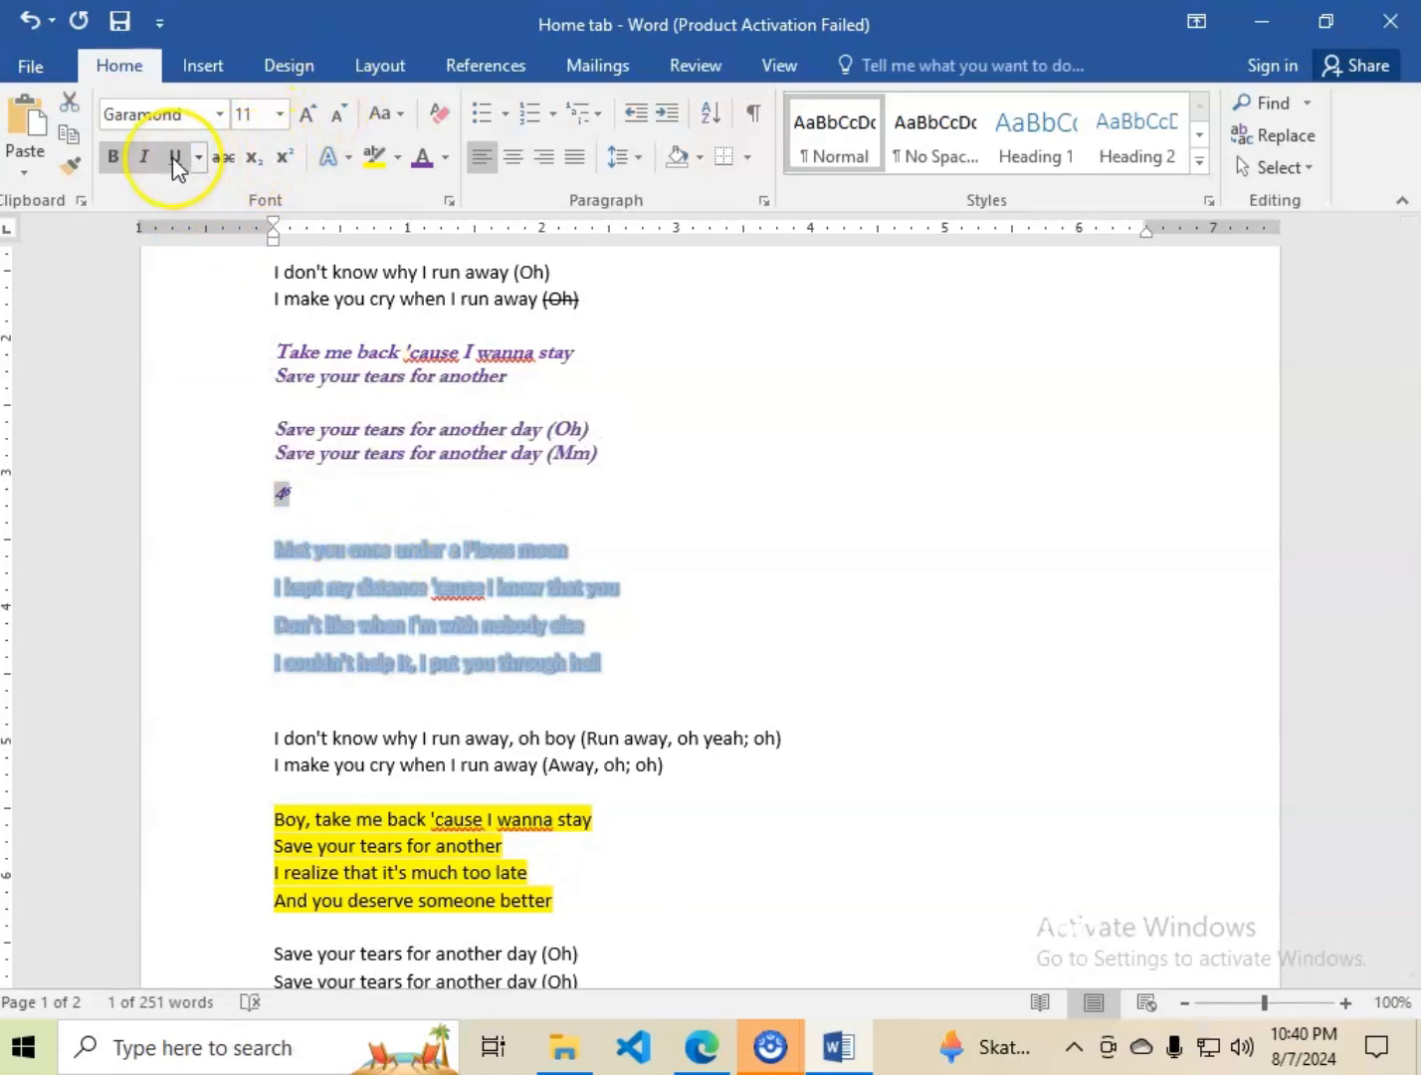
left_click(144, 156)
left_click(314, 497)
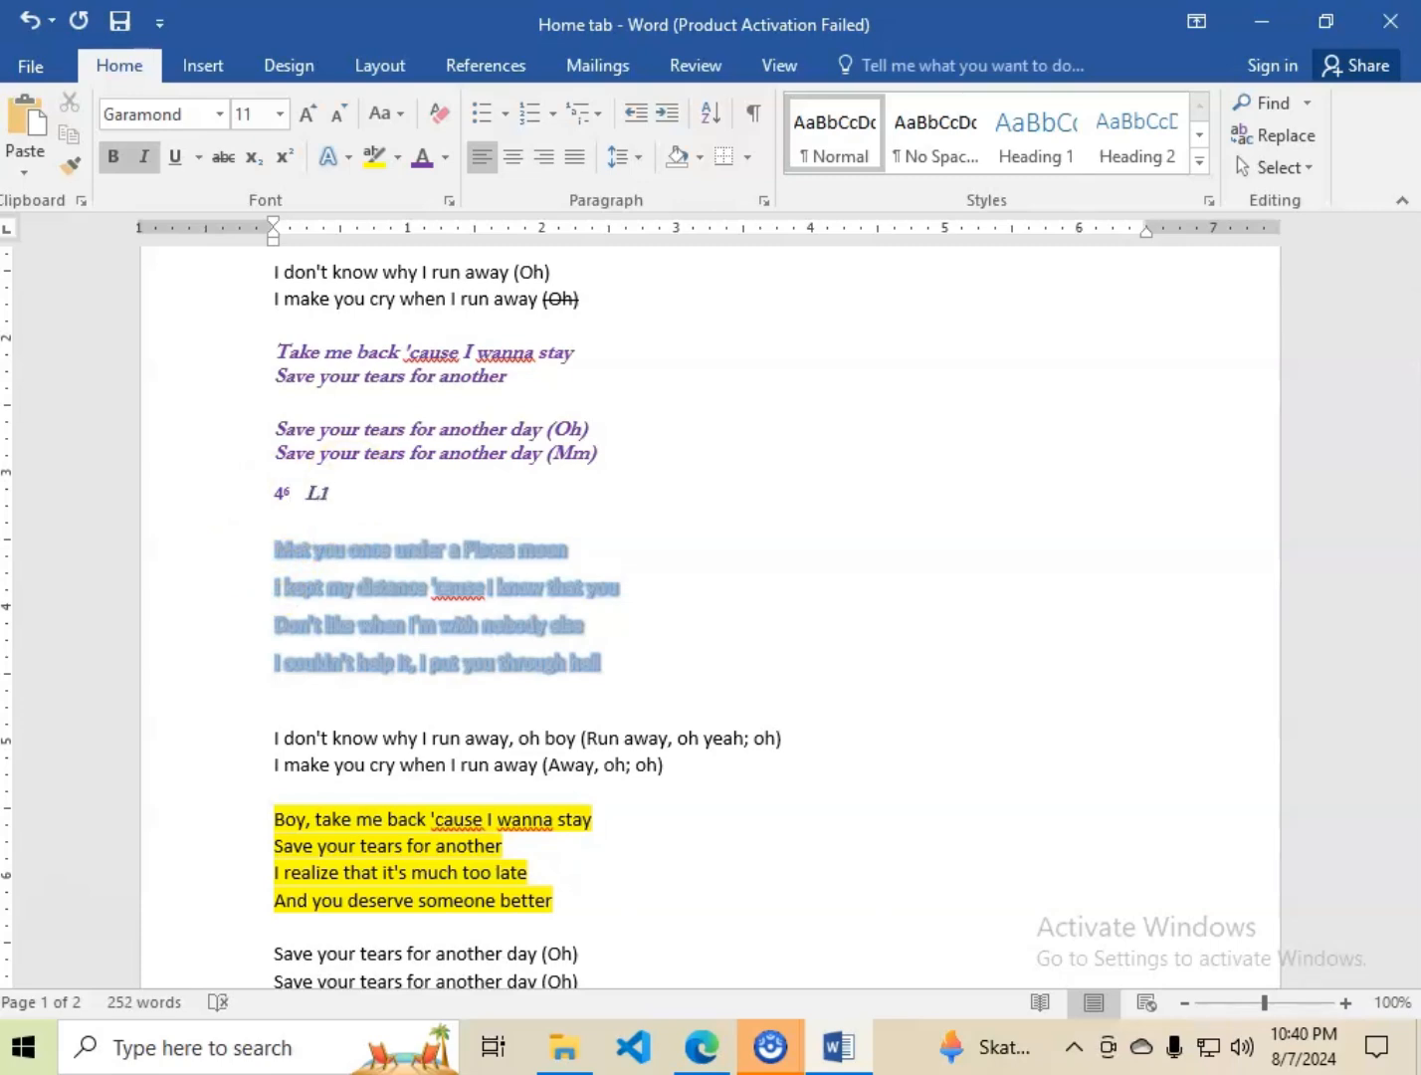
Make the 1 in "L1" a subscript and deselect it.
key("shift+Left")
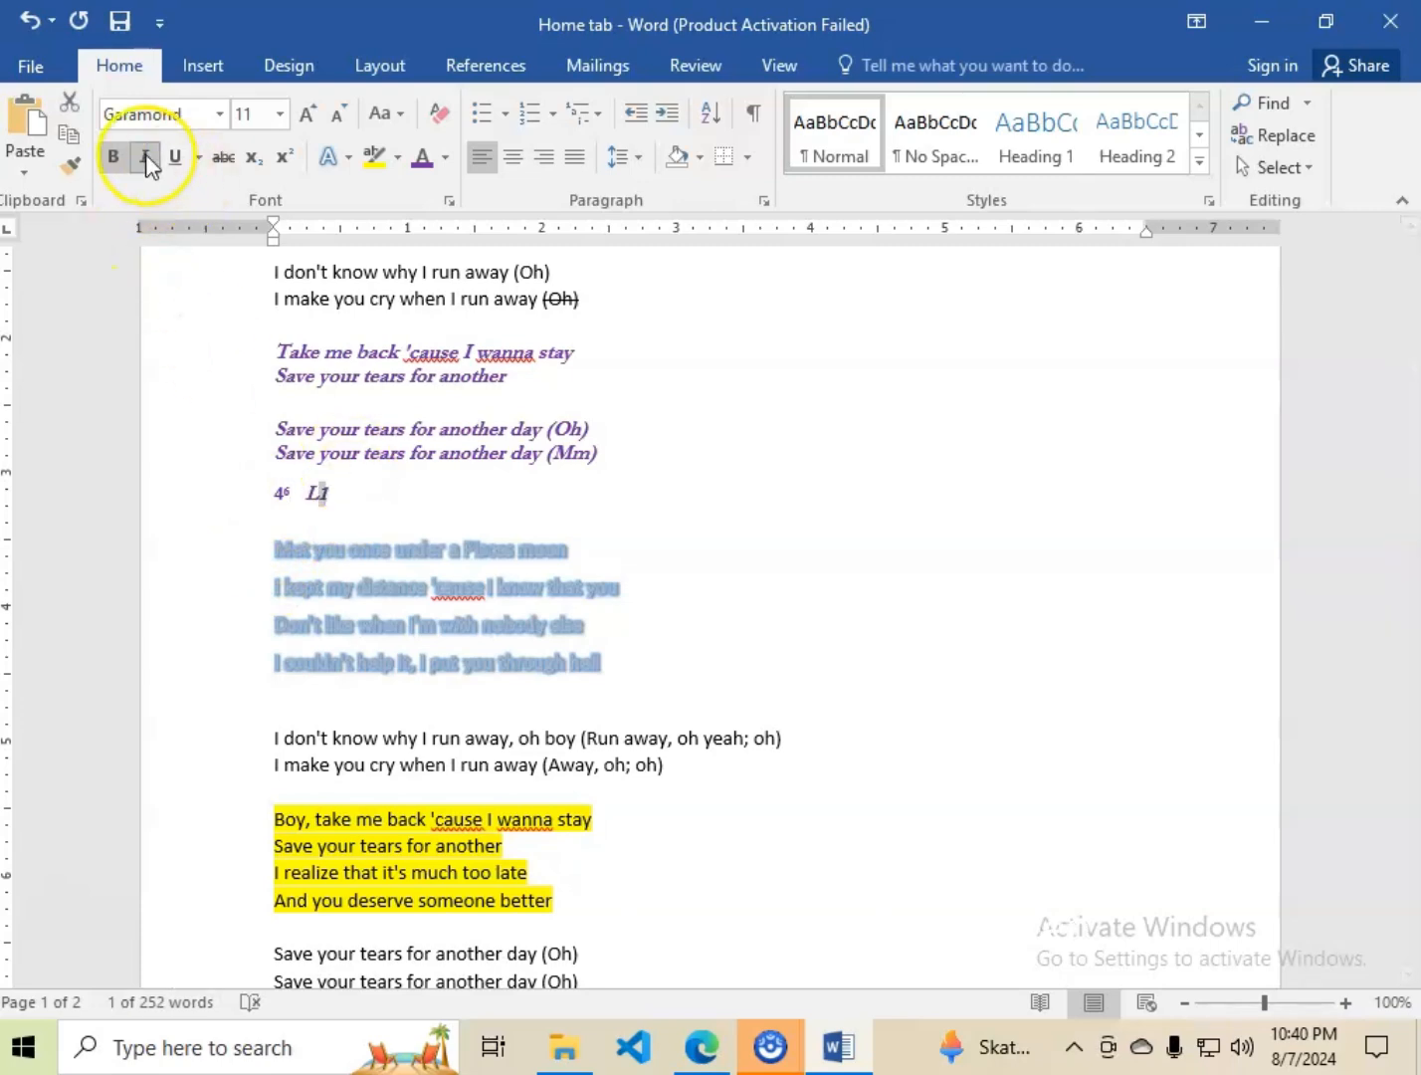
left_click(254, 160)
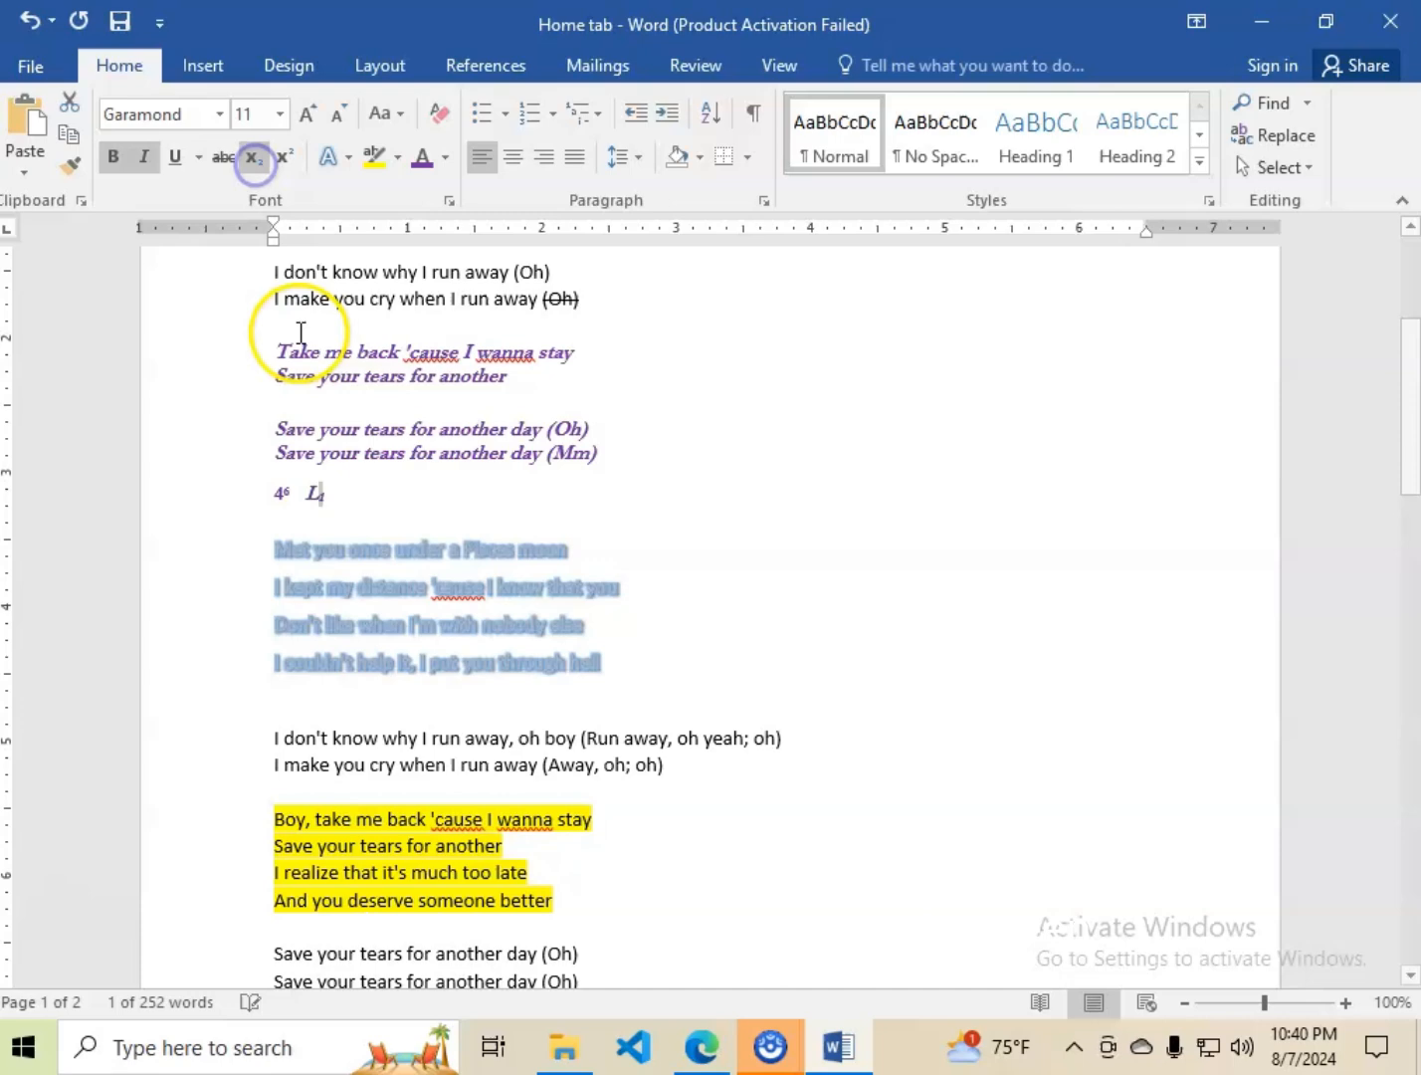
left_click(336, 490)
left_click(655, 601)
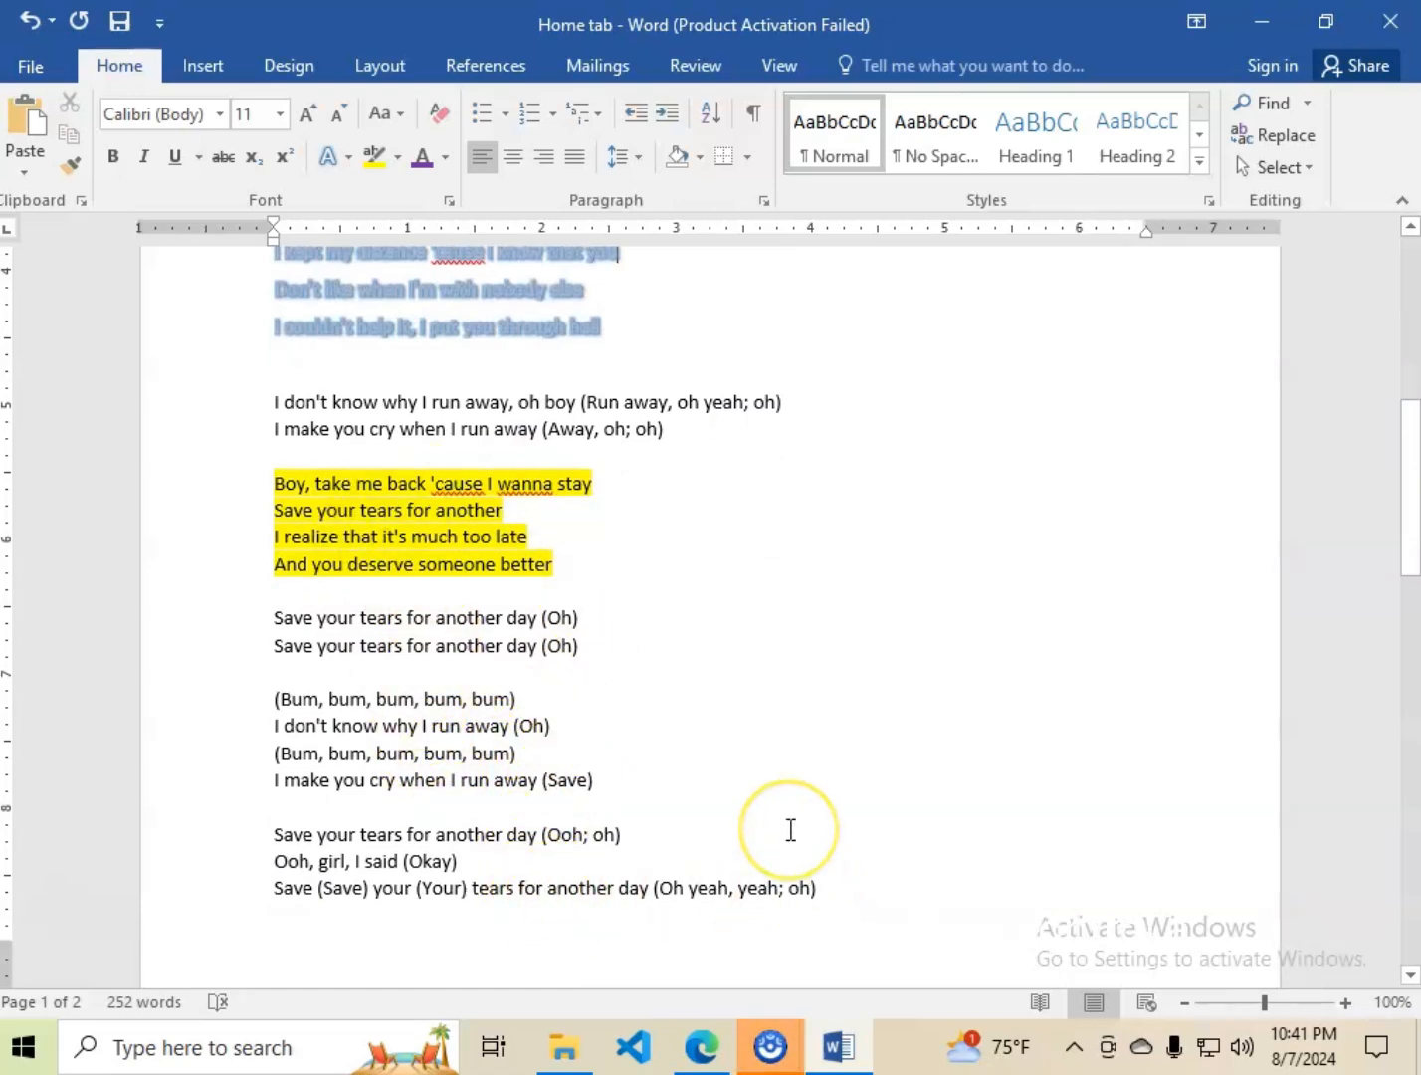
Clear all formatting from the entire document's text, deselect it and place the cursor at the end of the yellow-highlighted stanza.
key("ctrl+a")
scroll(476, 587, "up", 1)
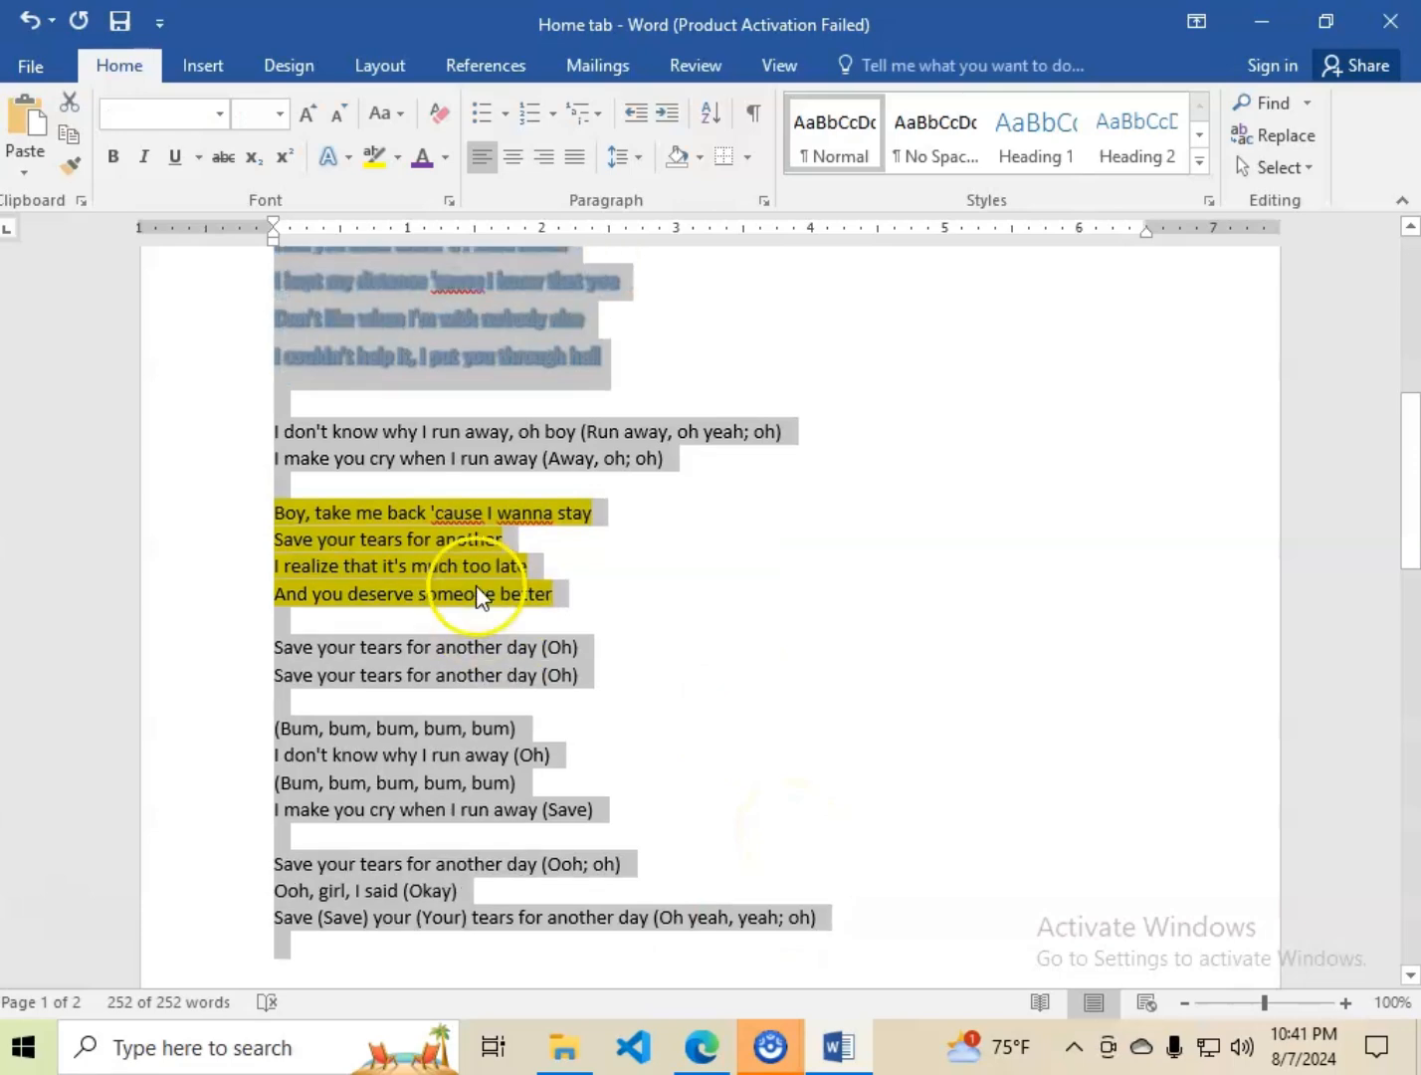
scroll(476, 585, "up", 8)
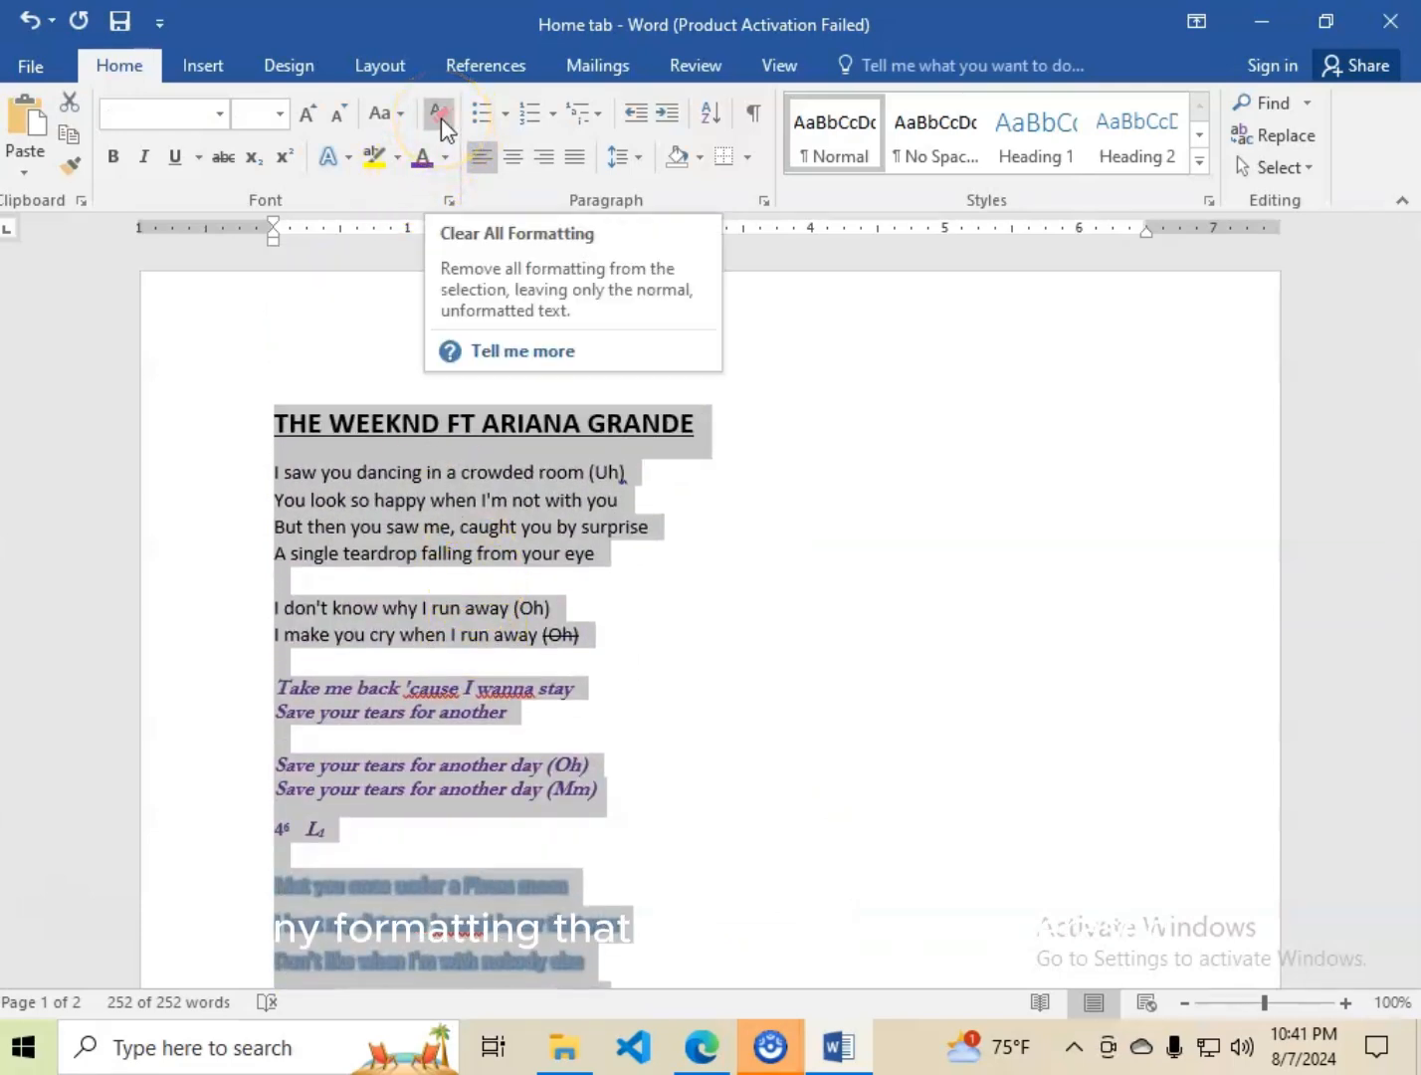
left_click(440, 118)
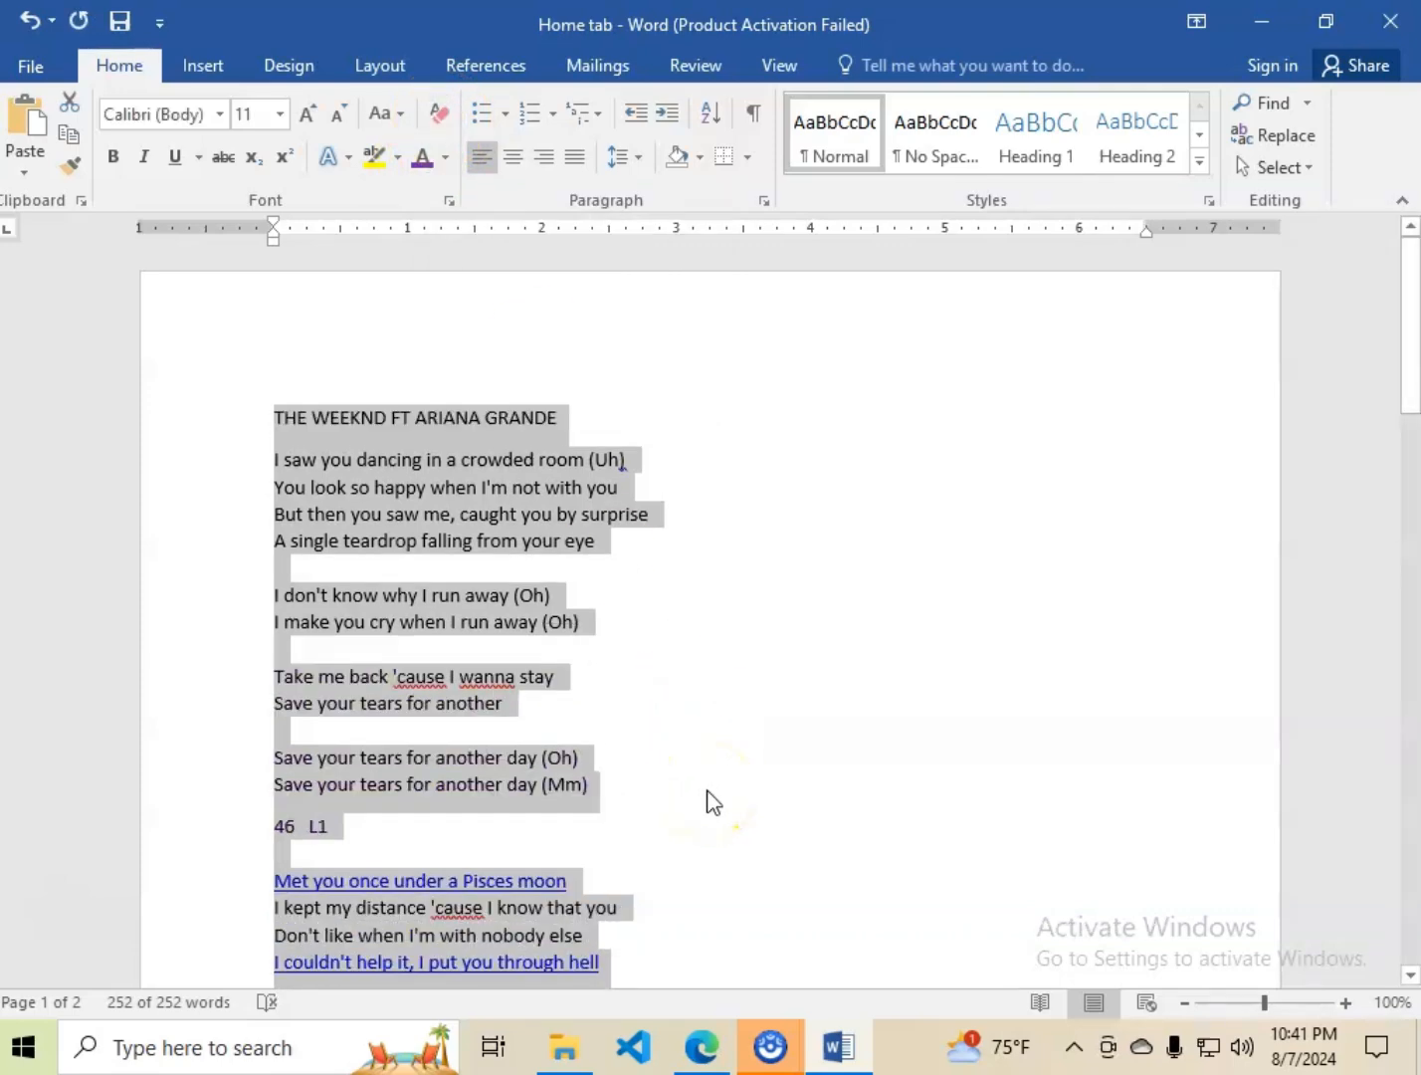
scroll(685, 803, "down", 4)
left_click(653, 563)
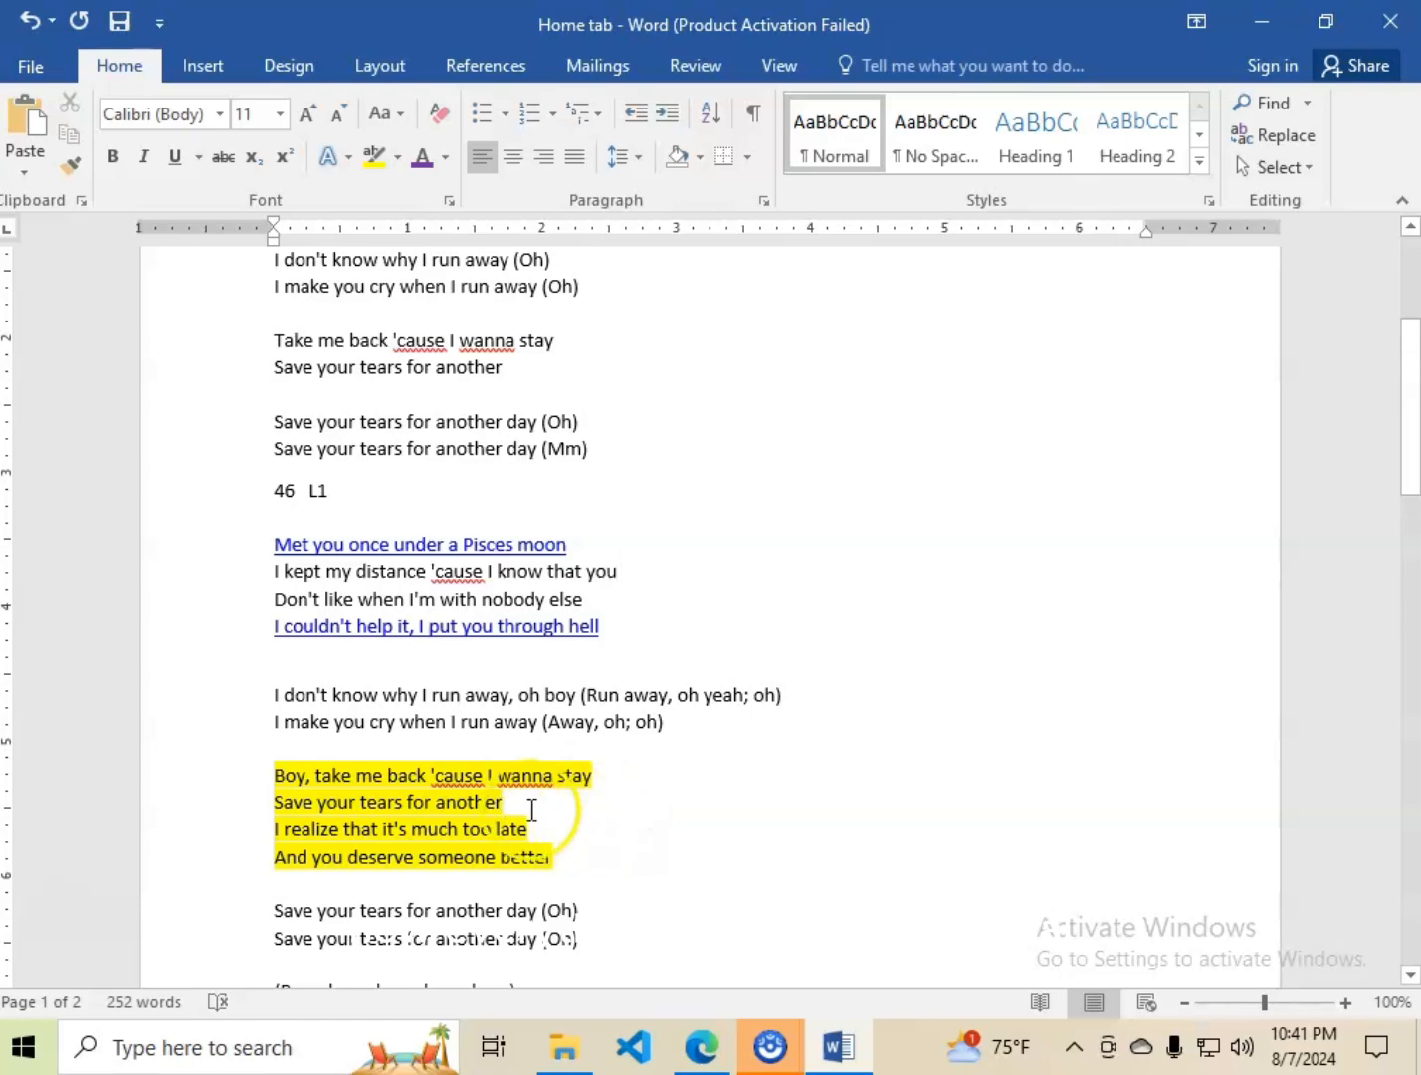
scroll(530, 816, "down", 3)
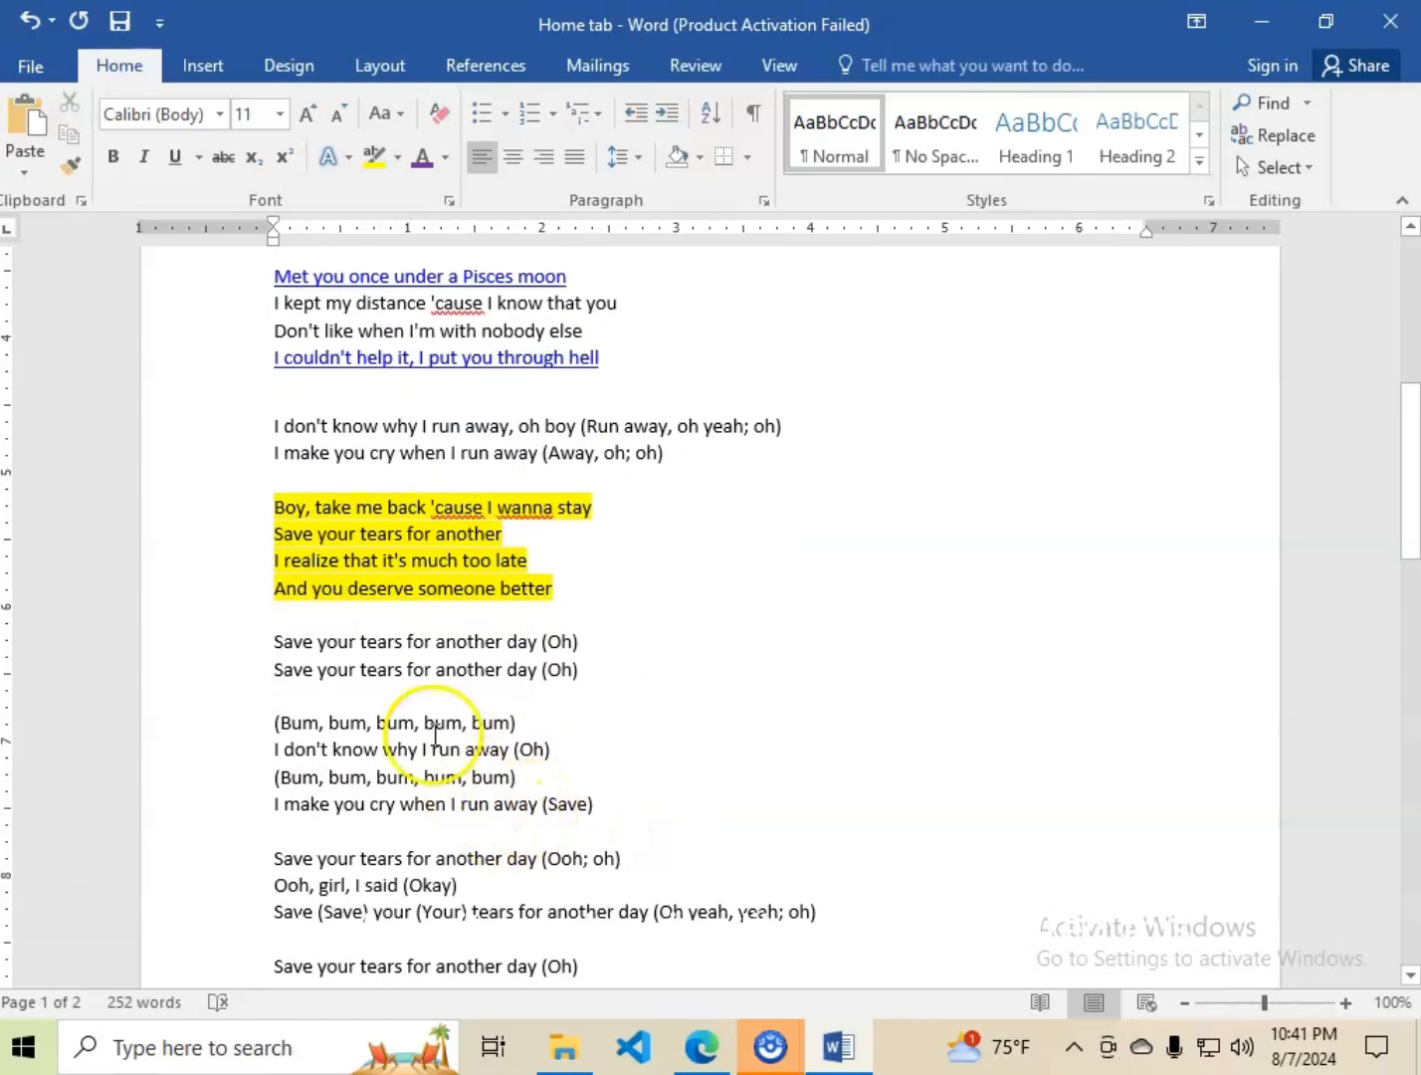
left_click(575, 597)
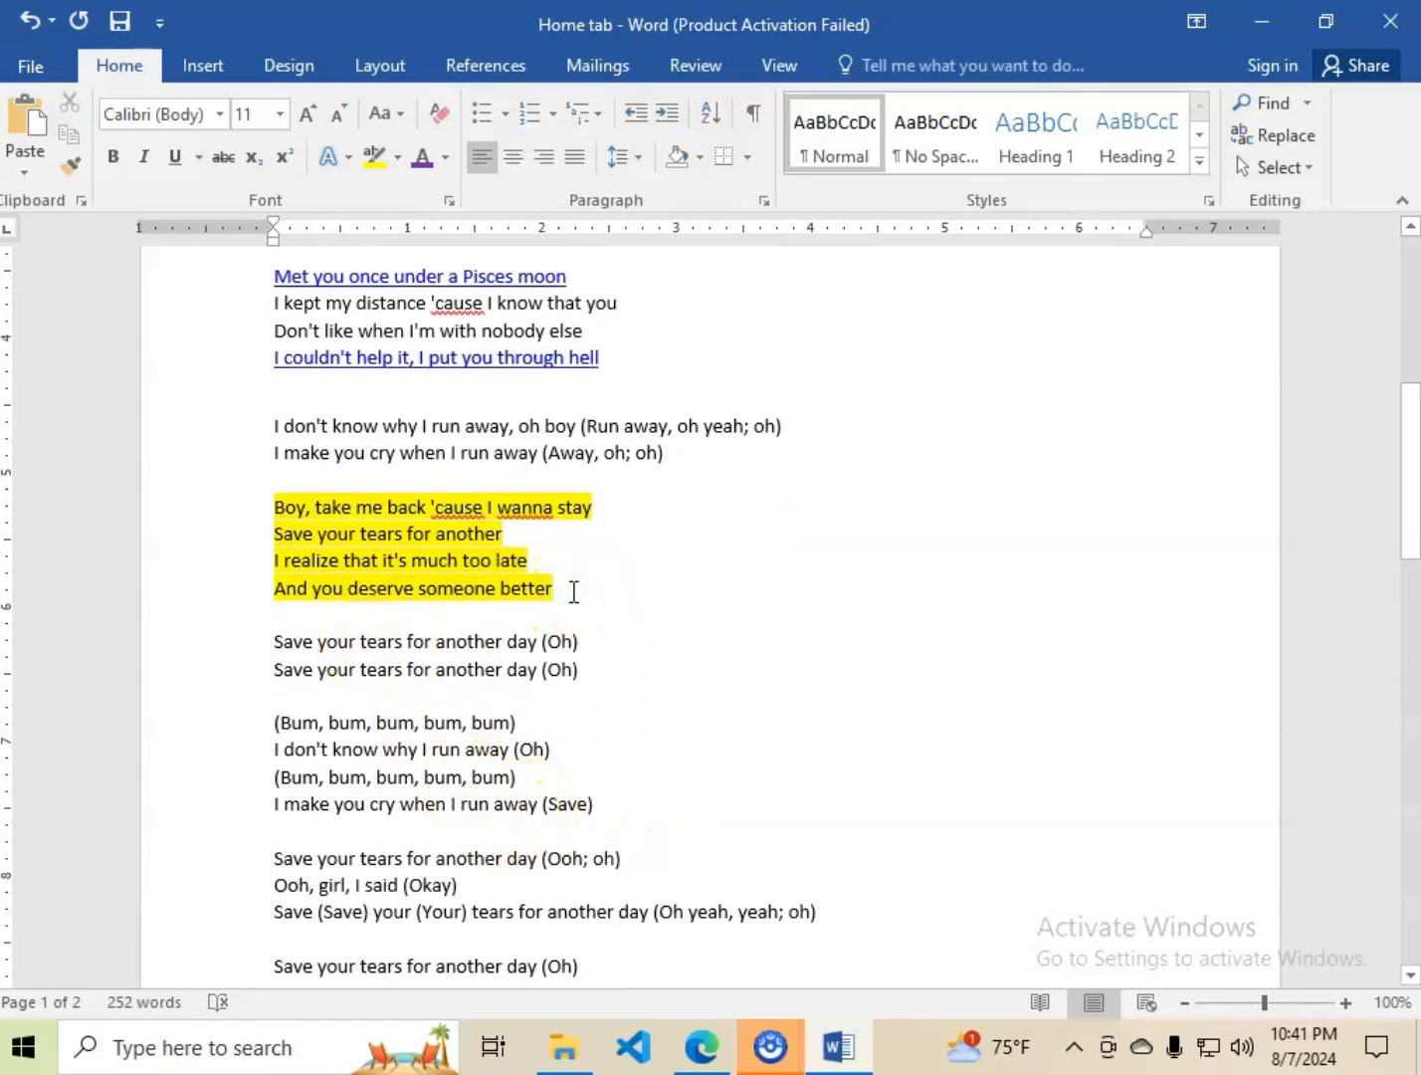